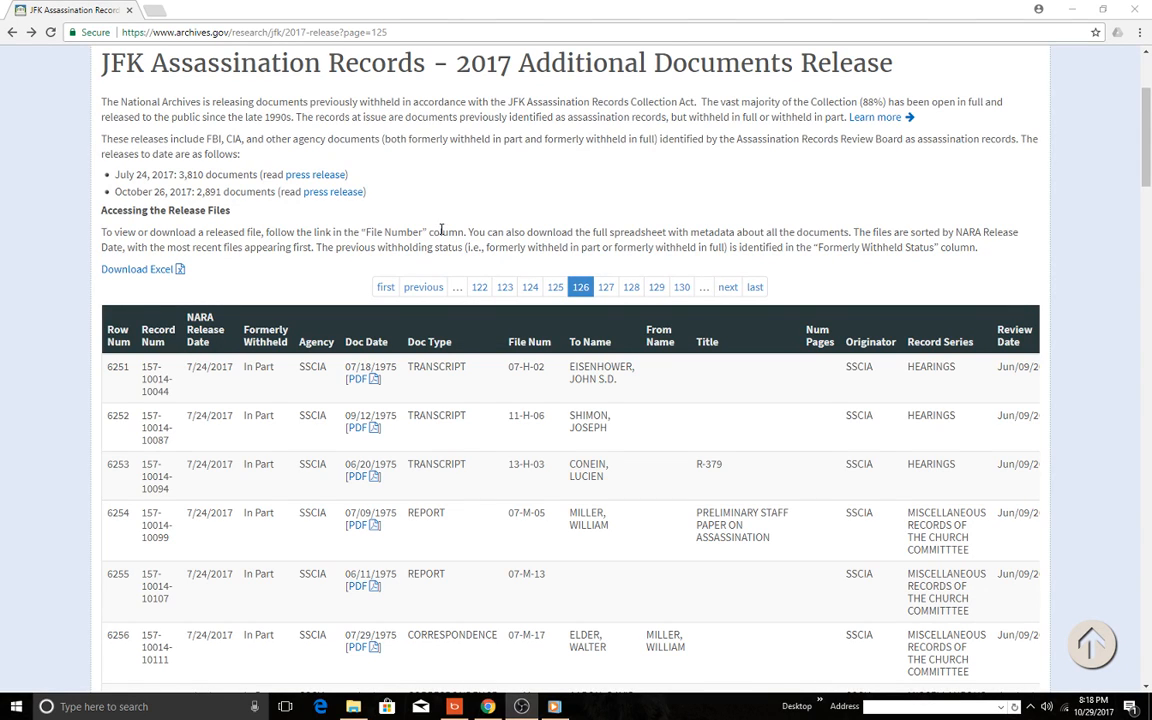
# Download the full JFK 2017 release spreadsheet and open the xlsx in Excel
pyautogui.click(141, 270)
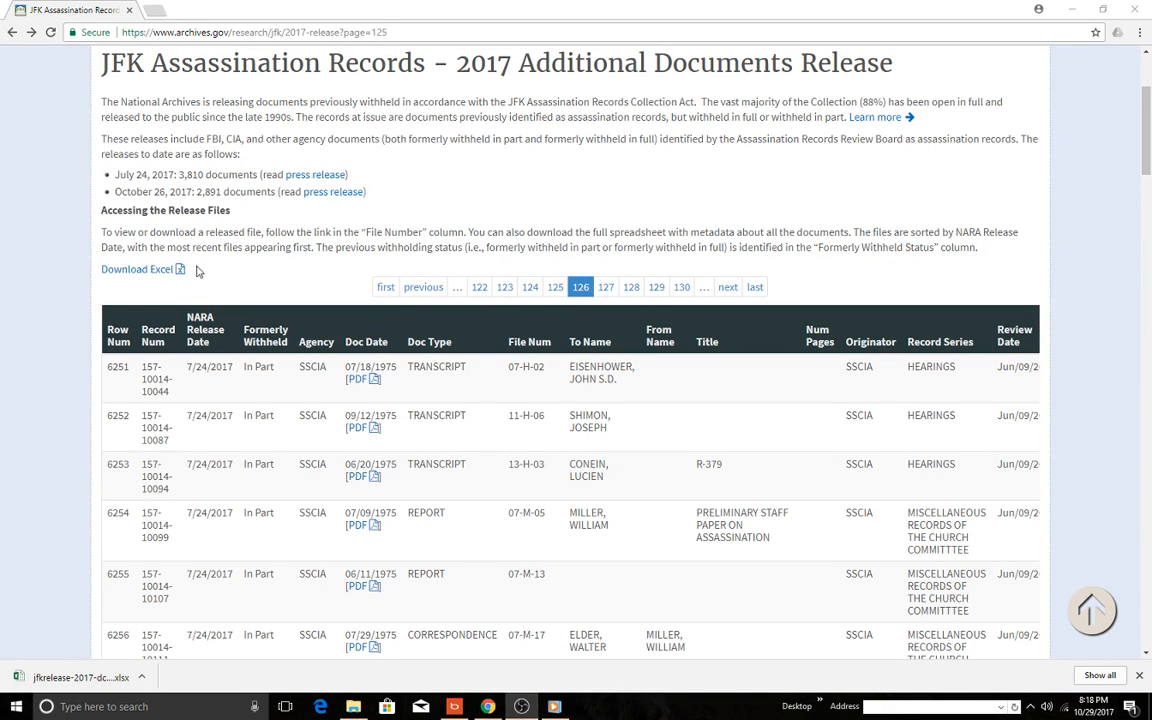
pyautogui.click(73, 678)
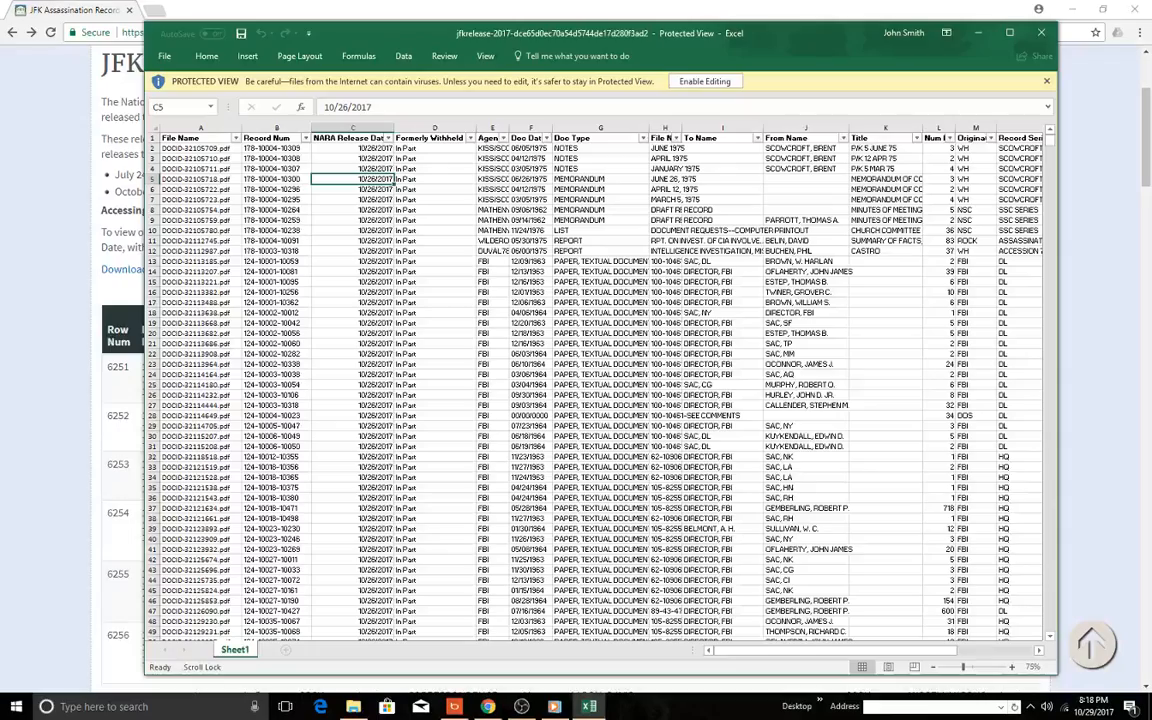
# Maximize Excel, enable editing, and widen the Comments column so its notes read in full
pyautogui.click(1008, 36)
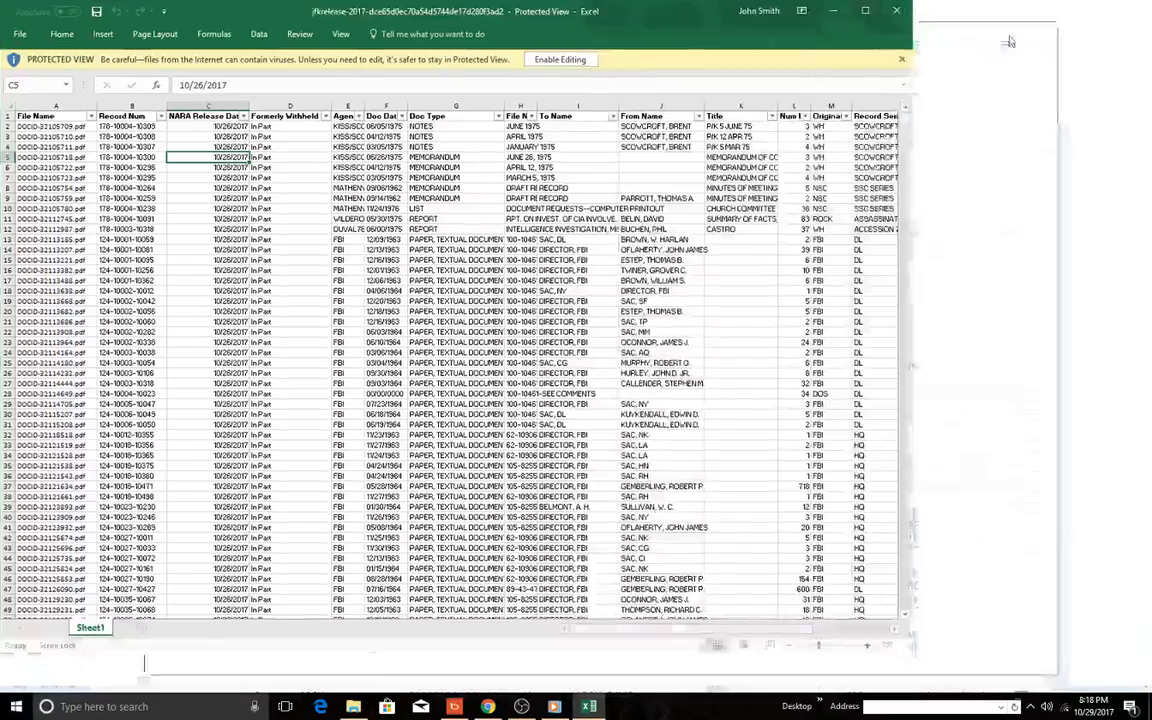
pyautogui.click(578, 62)
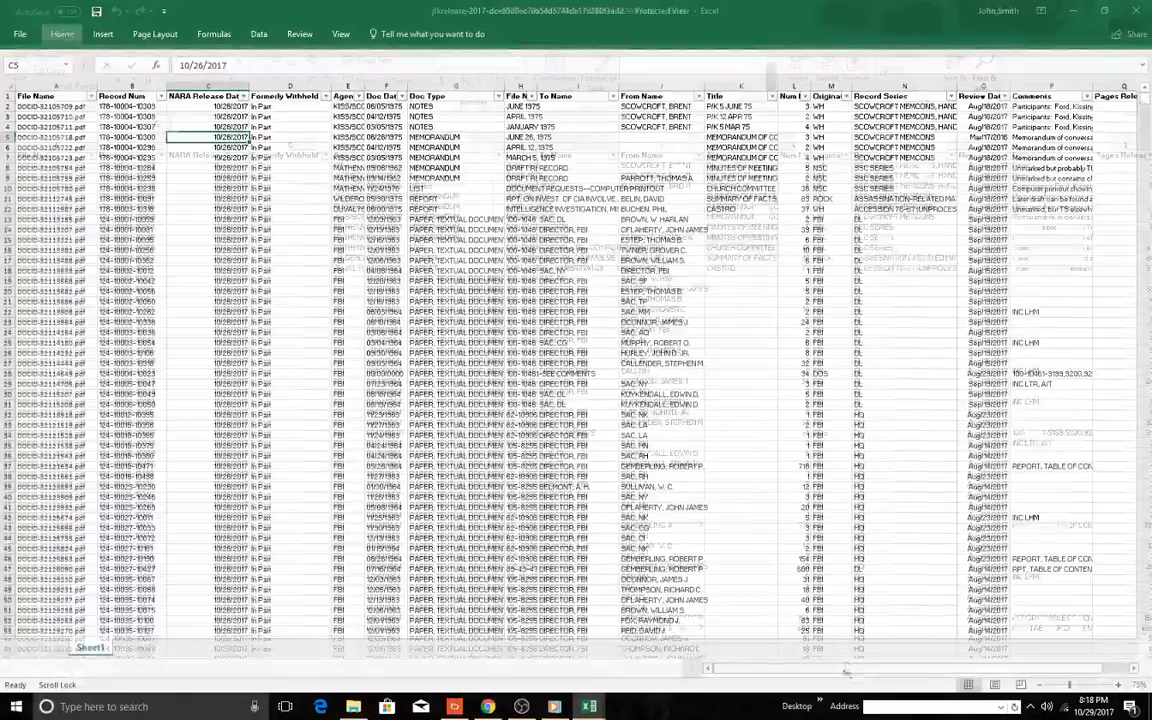
pyautogui.hscroll(1, 850, 670)
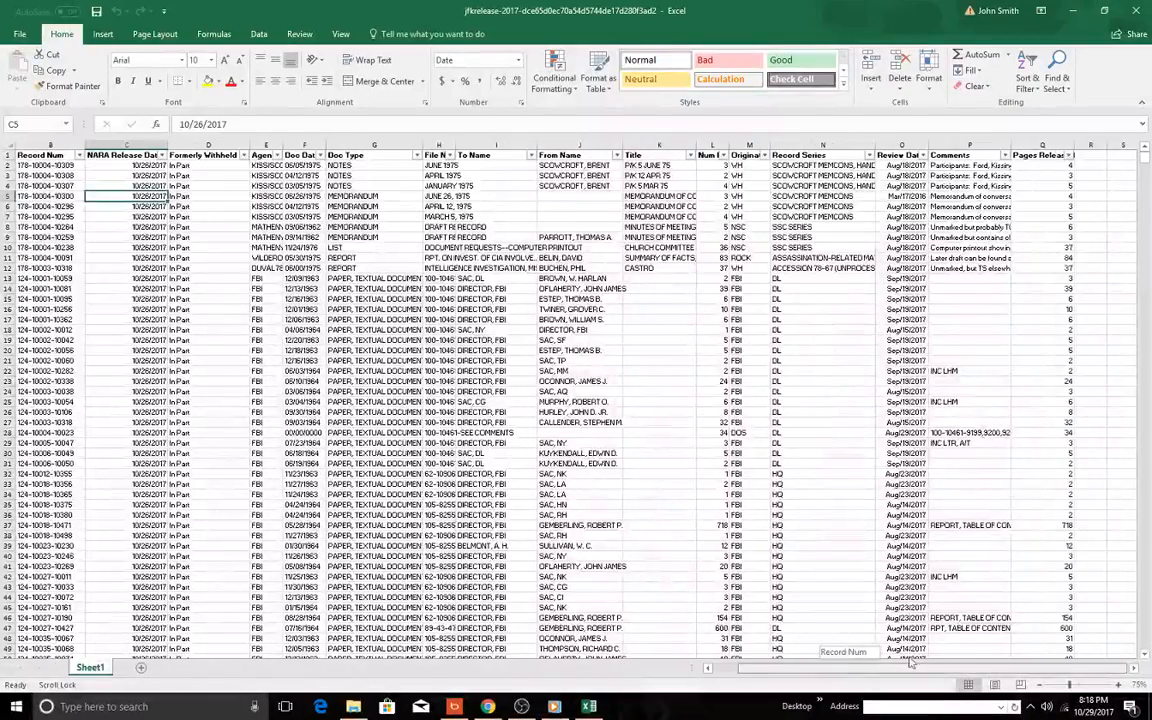
pyautogui.moveTo(1012, 155); pyautogui.dragTo(1137, 152)
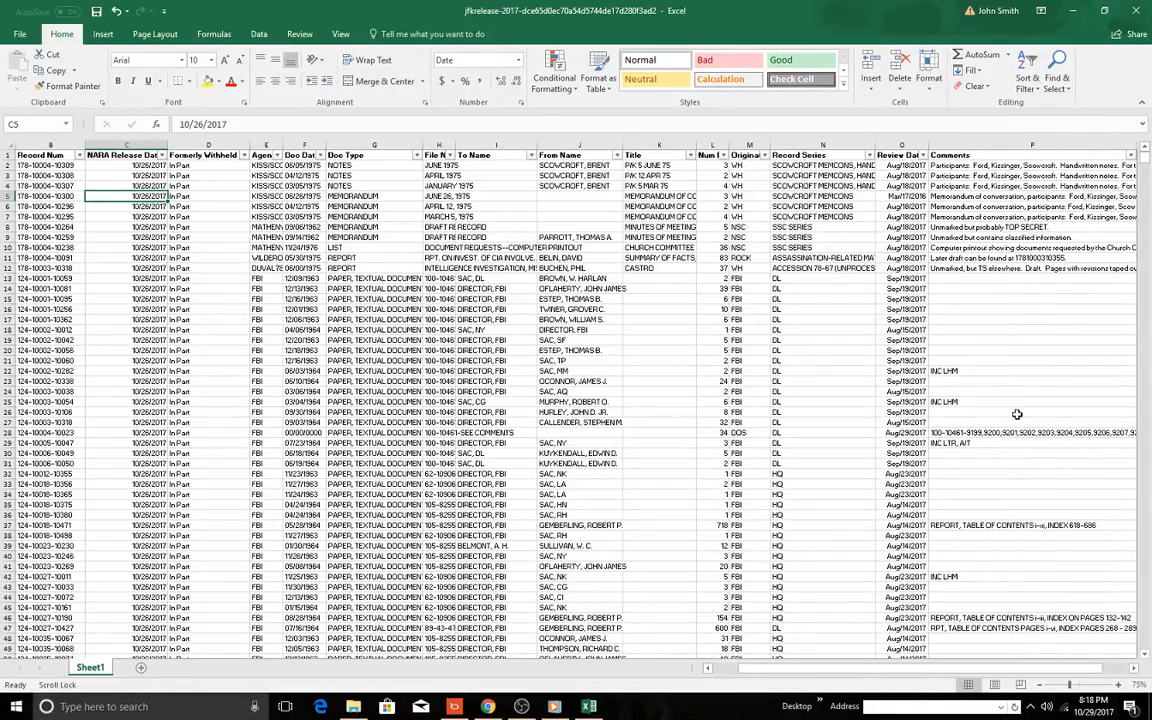
pyautogui.click(1131, 668)
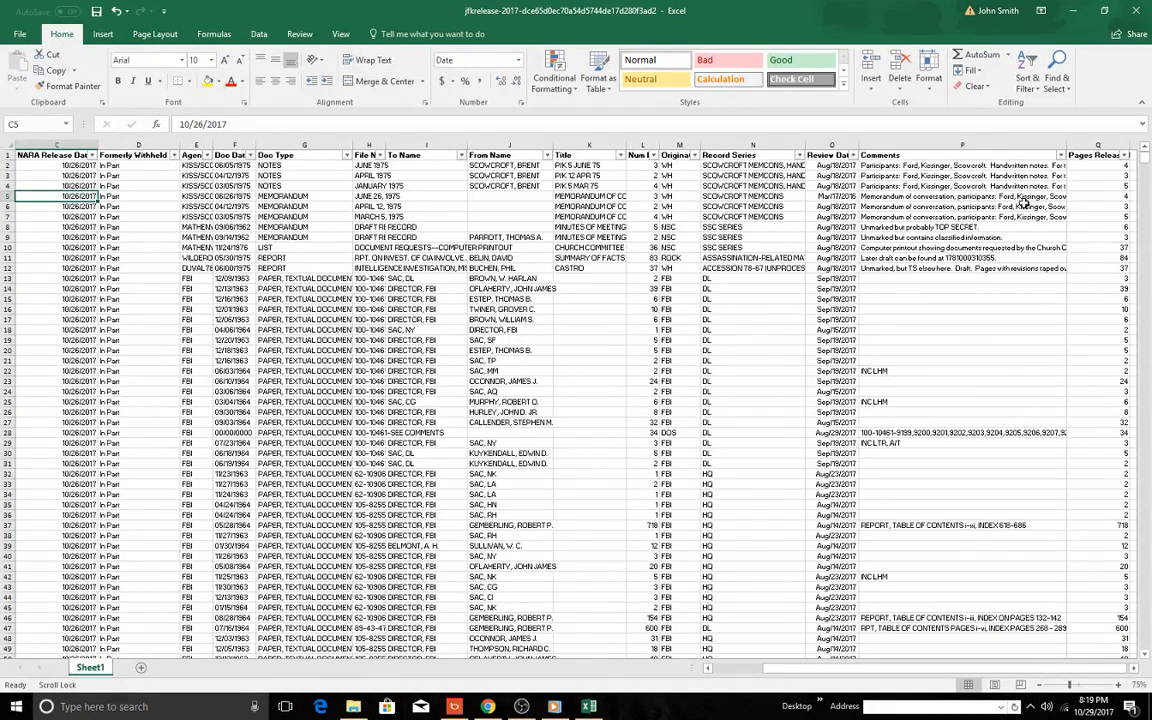
pyautogui.moveTo(1066, 154); pyautogui.dragTo(1117, 144)
pyautogui.click(1133, 668)
pyautogui.moveTo(1133, 668); pyautogui.dragTo(1133, 668)
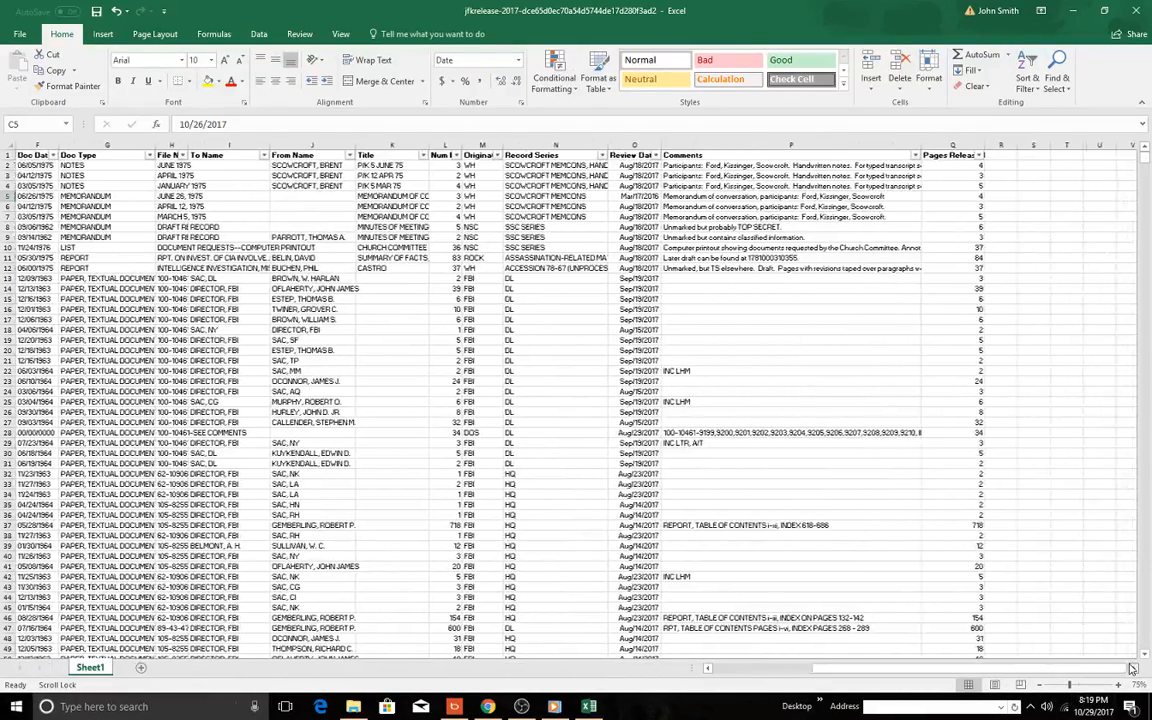
pyautogui.moveTo(1059, 669); pyautogui.dragTo(700, 669)
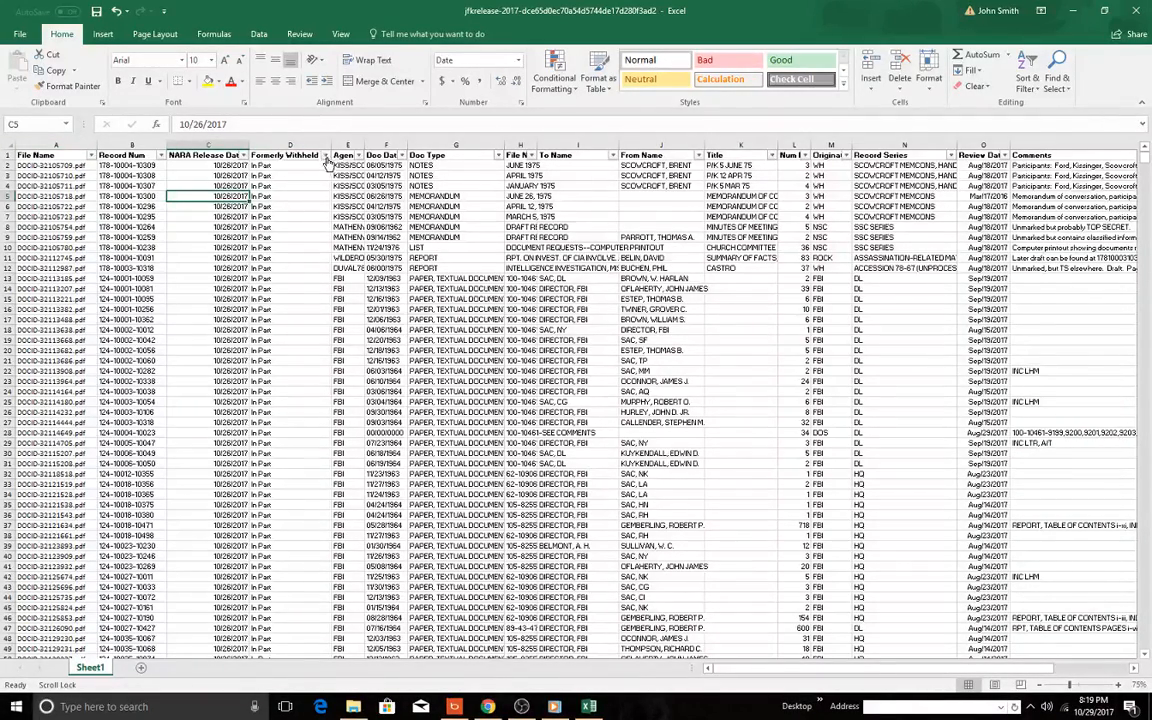
# Filter Formerly Withheld to In Full only, 477 of 6685 records, and widen Num Pages
pyautogui.click(326, 156)
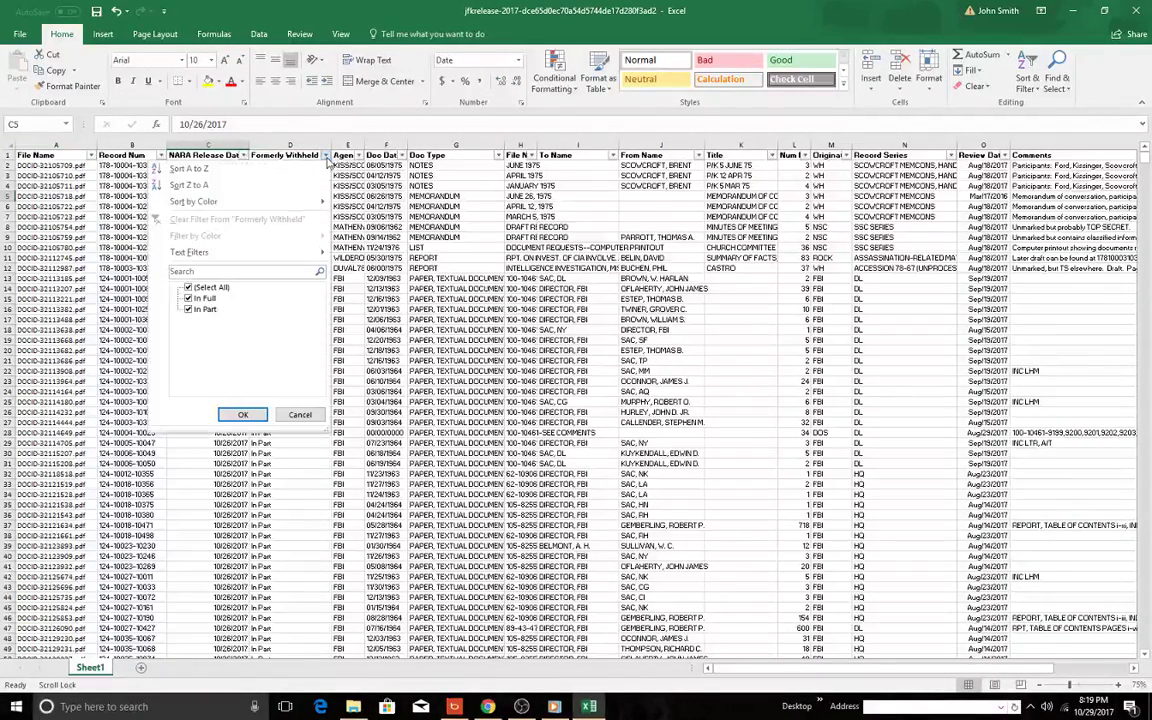
pyautogui.click(188, 288)
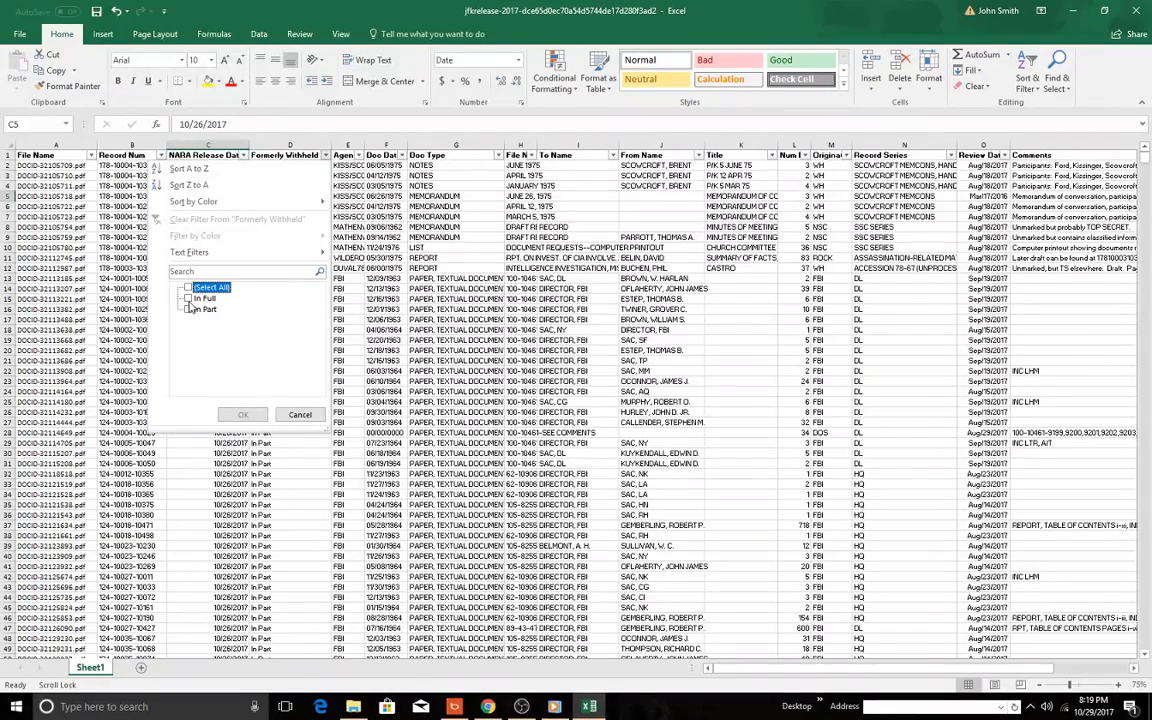
pyautogui.click(187, 298)
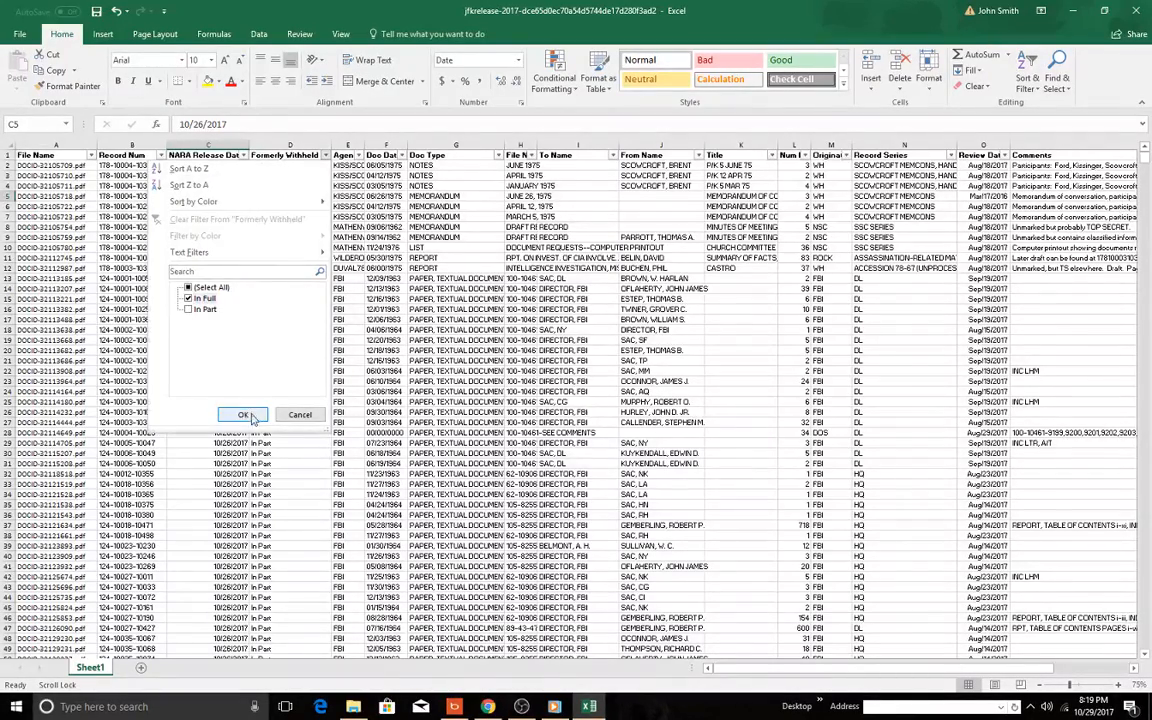
pyautogui.click(243, 414)
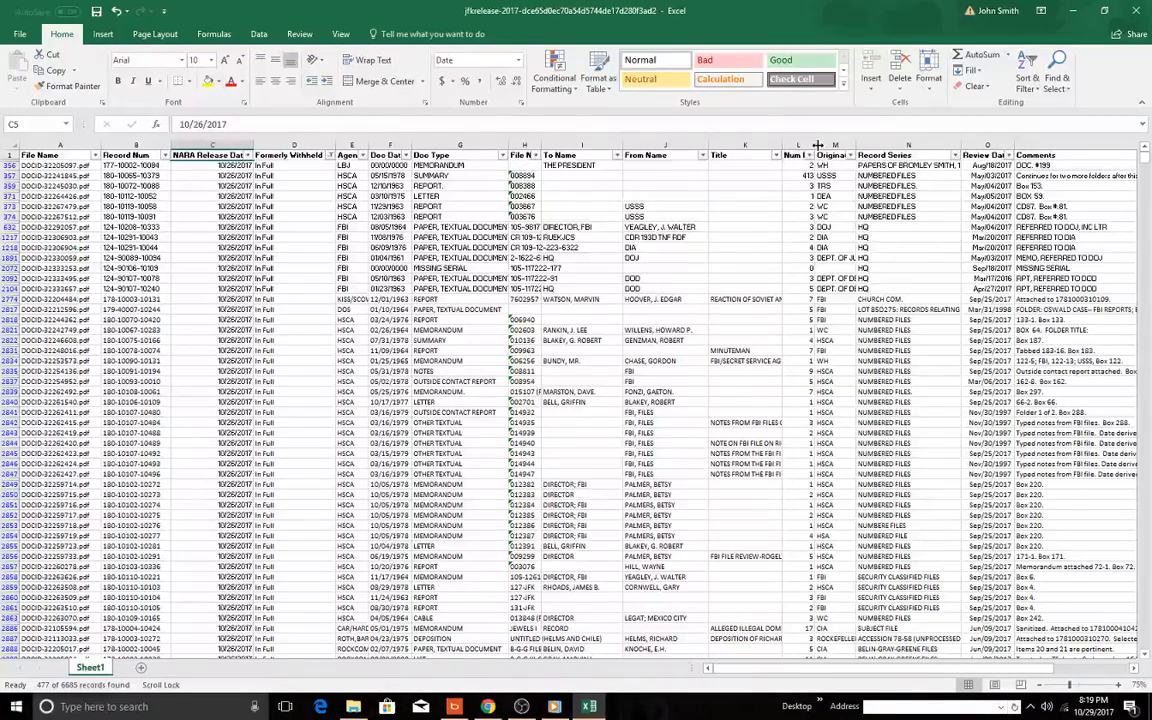
pyautogui.moveTo(851, 150); pyautogui.dragTo(855, 150)
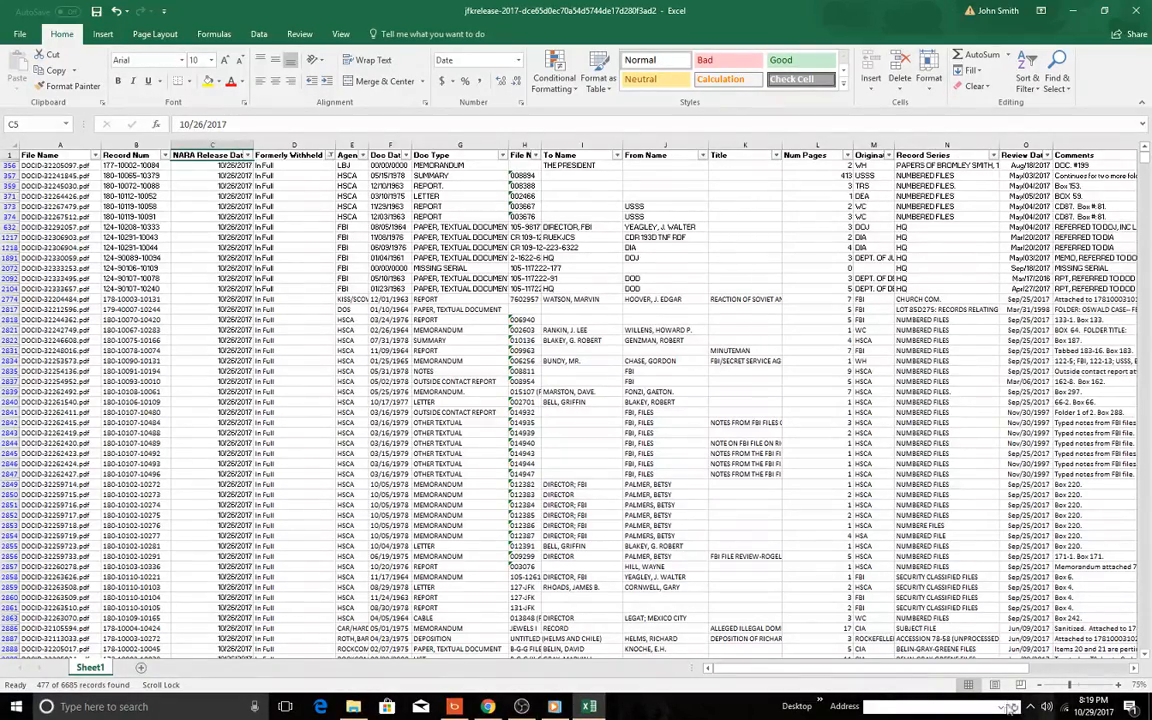
pyautogui.moveTo(1000, 667)
pyautogui.mouseDown()
pyautogui.moveTo(1085, 667)
pyautogui.moveTo(720, 667)
pyautogui.mouseUp()
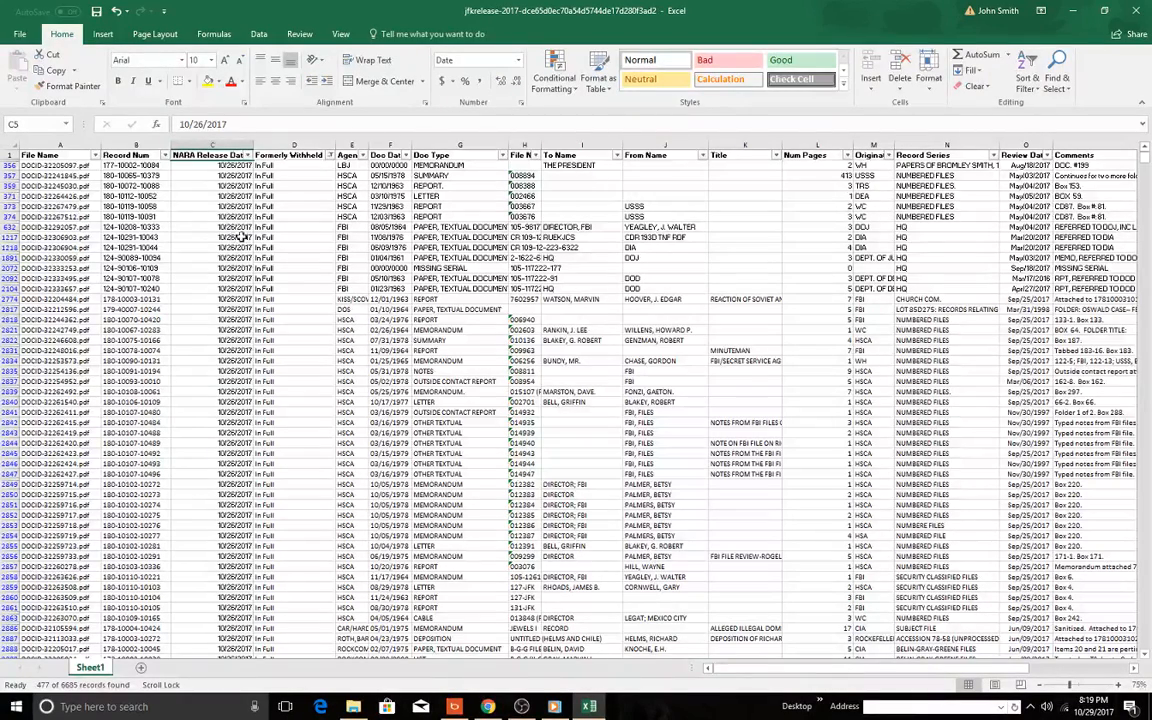
# Review the To Name and Title filter choices without changing them
pyautogui.click(268, 165)
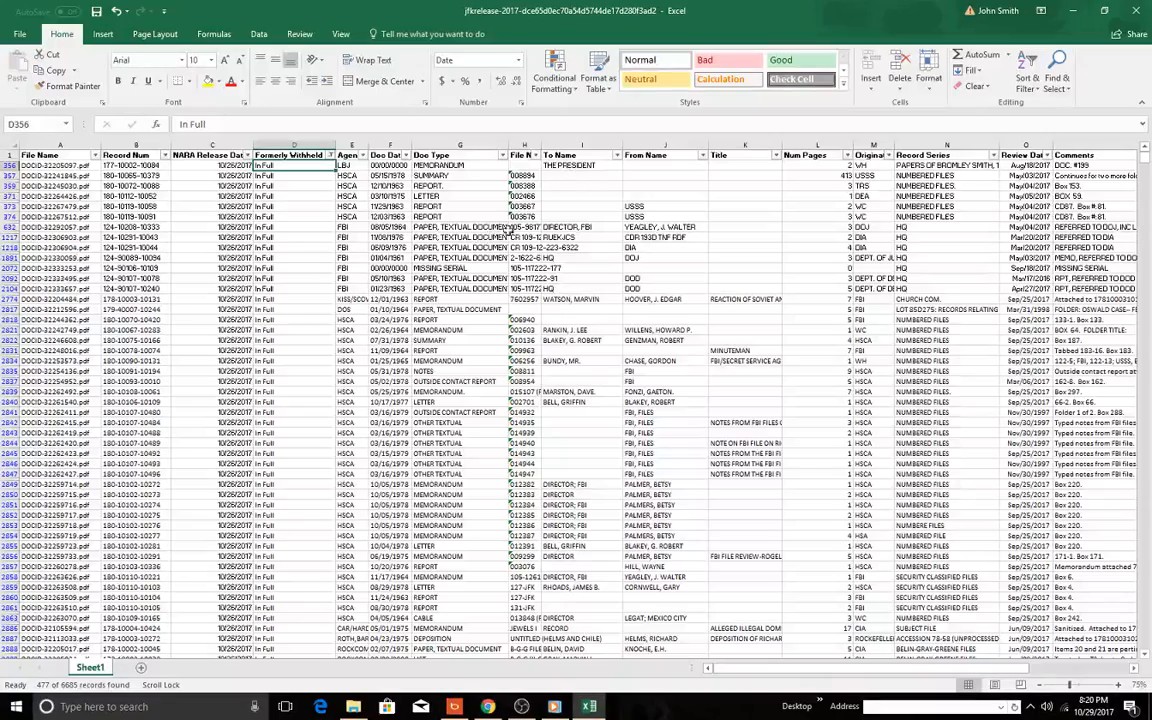
pyautogui.scroll(-3, 551, 194)
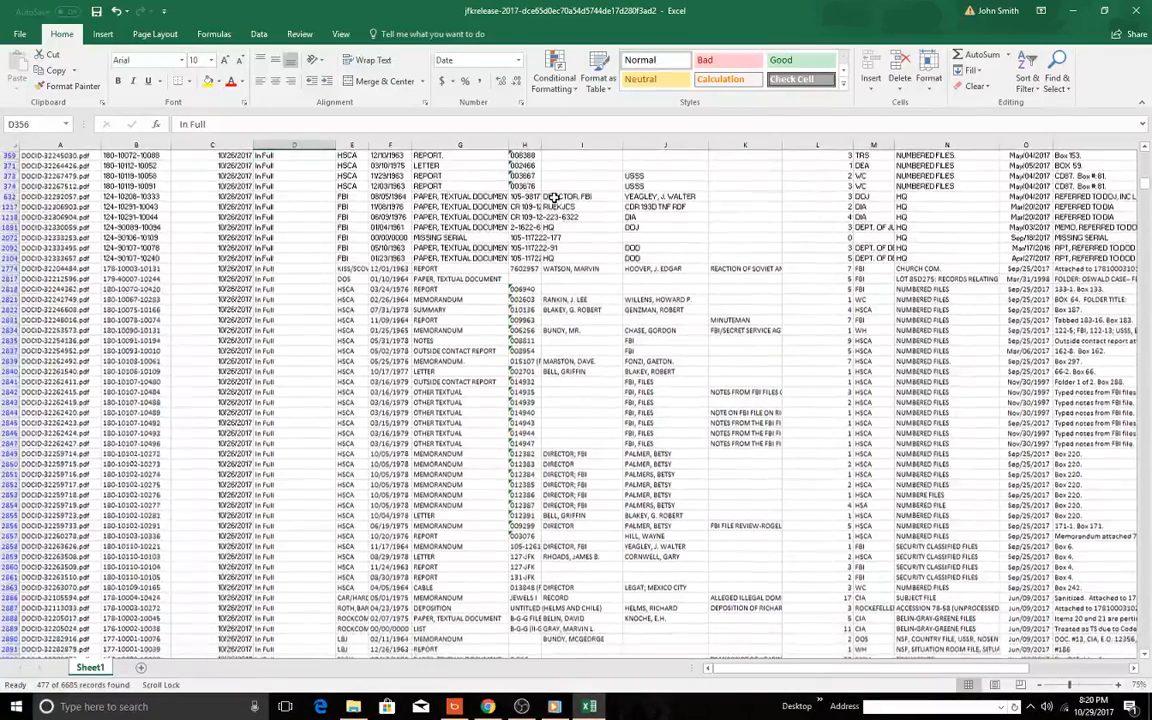
pyautogui.scroll(3, 551, 194)
pyautogui.click(617, 156)
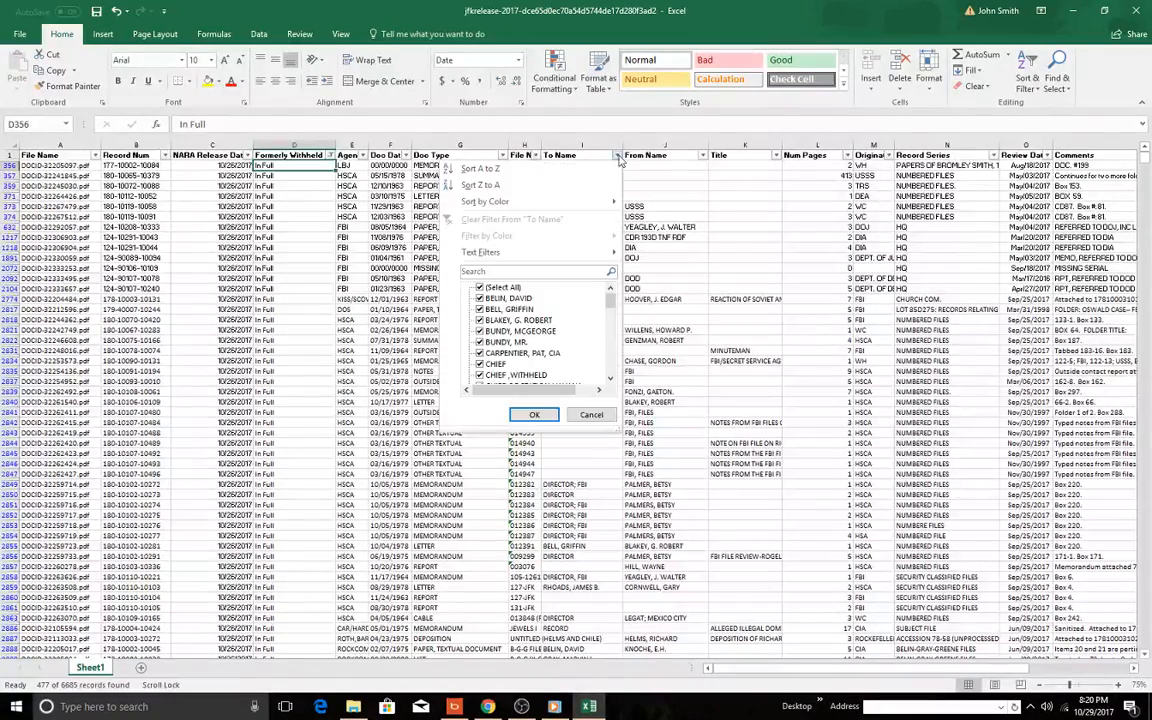
pyautogui.moveTo(614, 300)
pyautogui.mouseDown()
pyautogui.moveTo(614, 368)
pyautogui.moveTo(614, 285)
pyautogui.mouseUp()
pyautogui.click(592, 415)
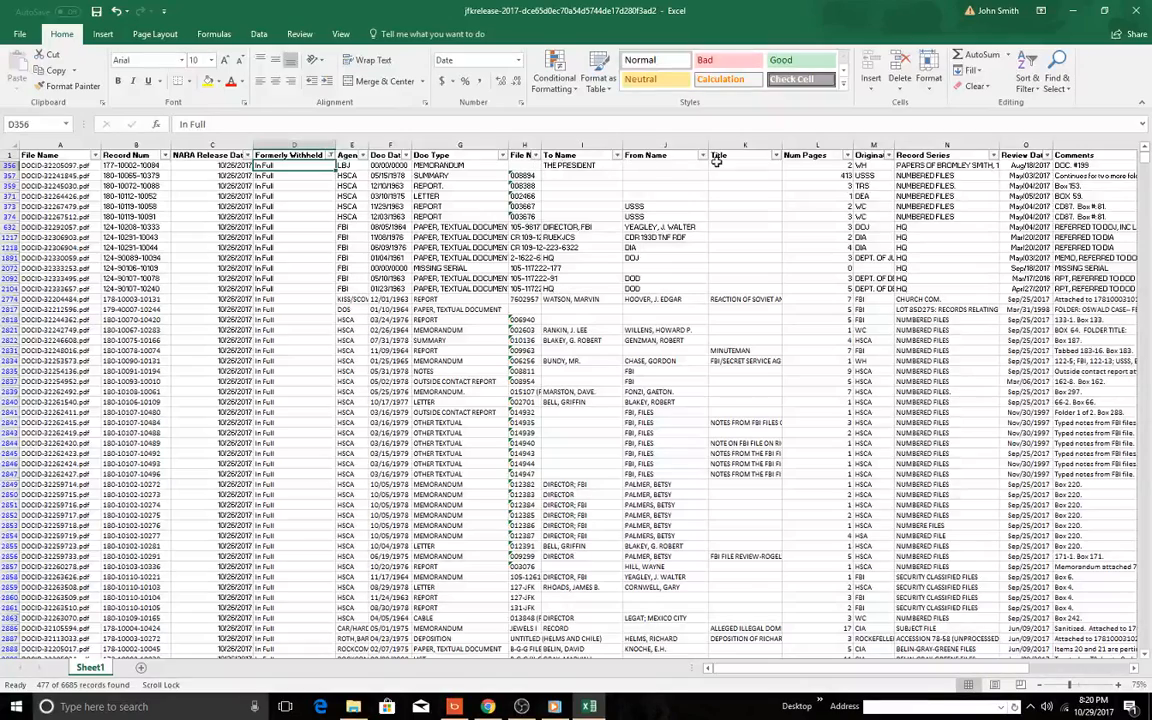
pyautogui.click(777, 156)
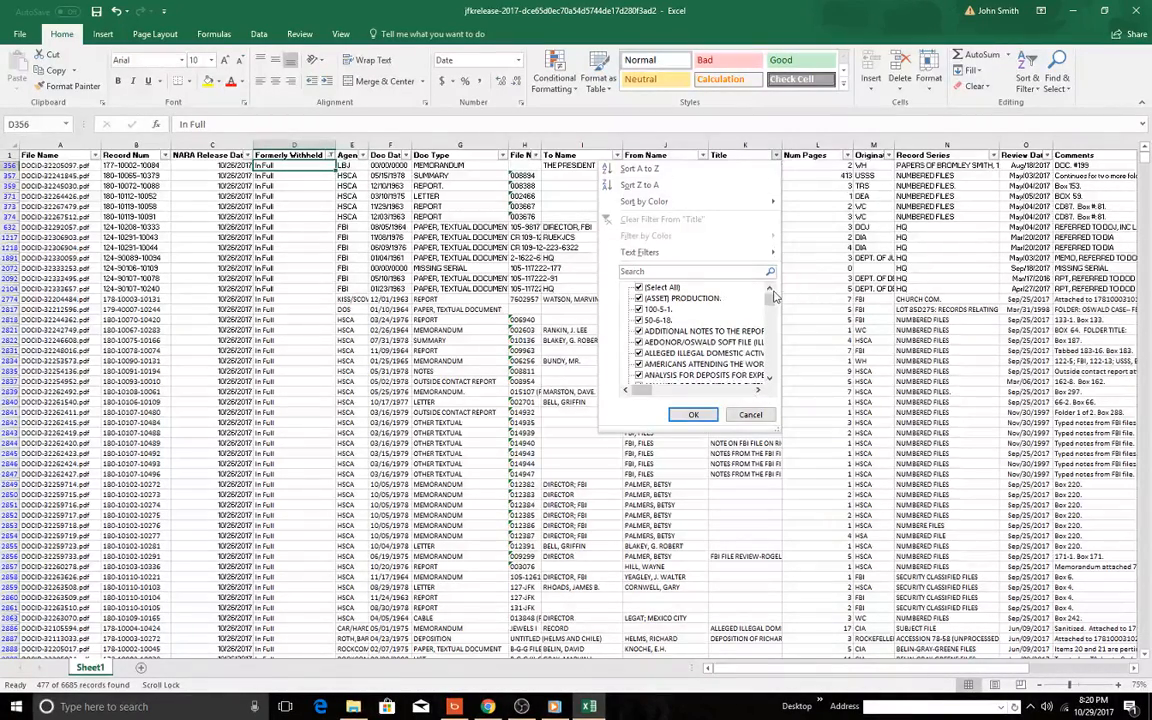
pyautogui.moveTo(772, 299); pyautogui.dragTo(774, 306)
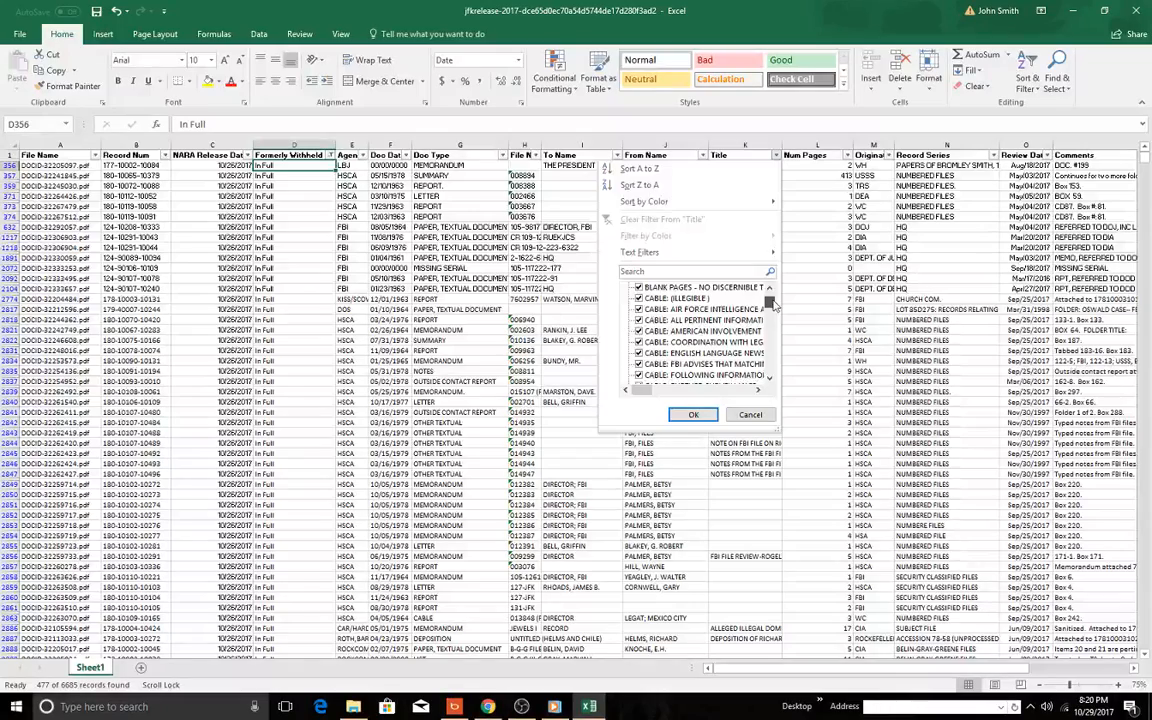
pyautogui.click(693, 414)
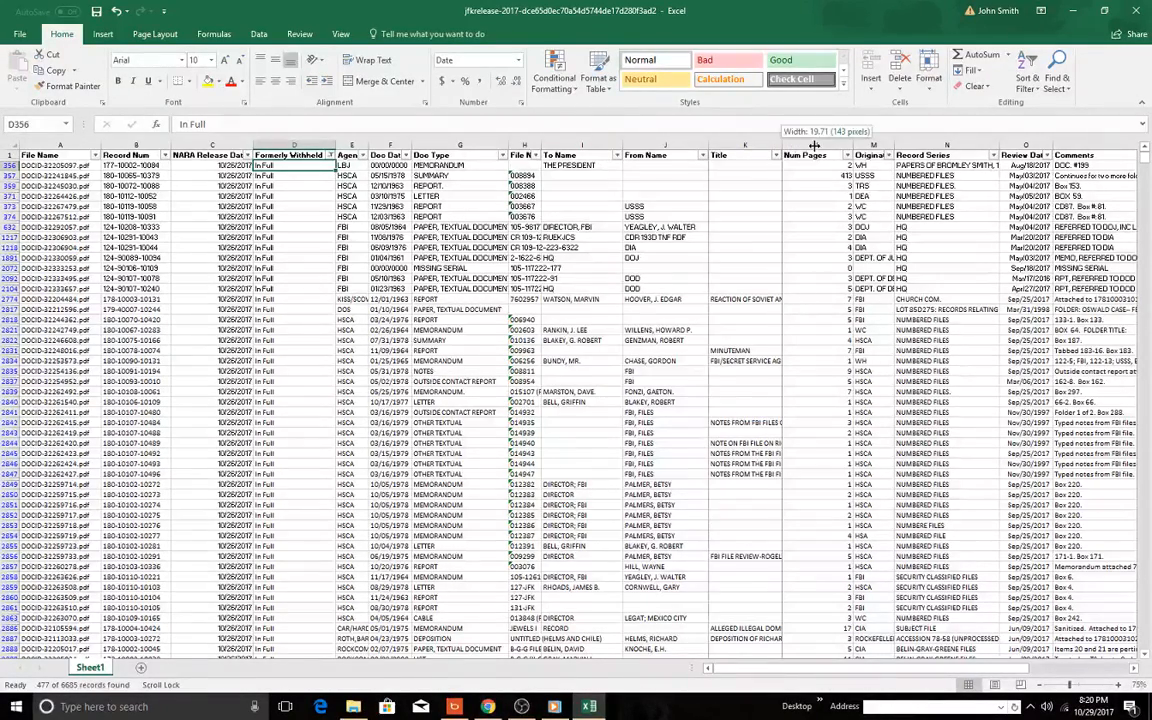
# Autofit the Title column and follow the DOCID-32204484.pdf link in row 2774
pyautogui.moveTo(778, 152); pyautogui.dragTo(810, 152)
pyautogui.click(785, 299)
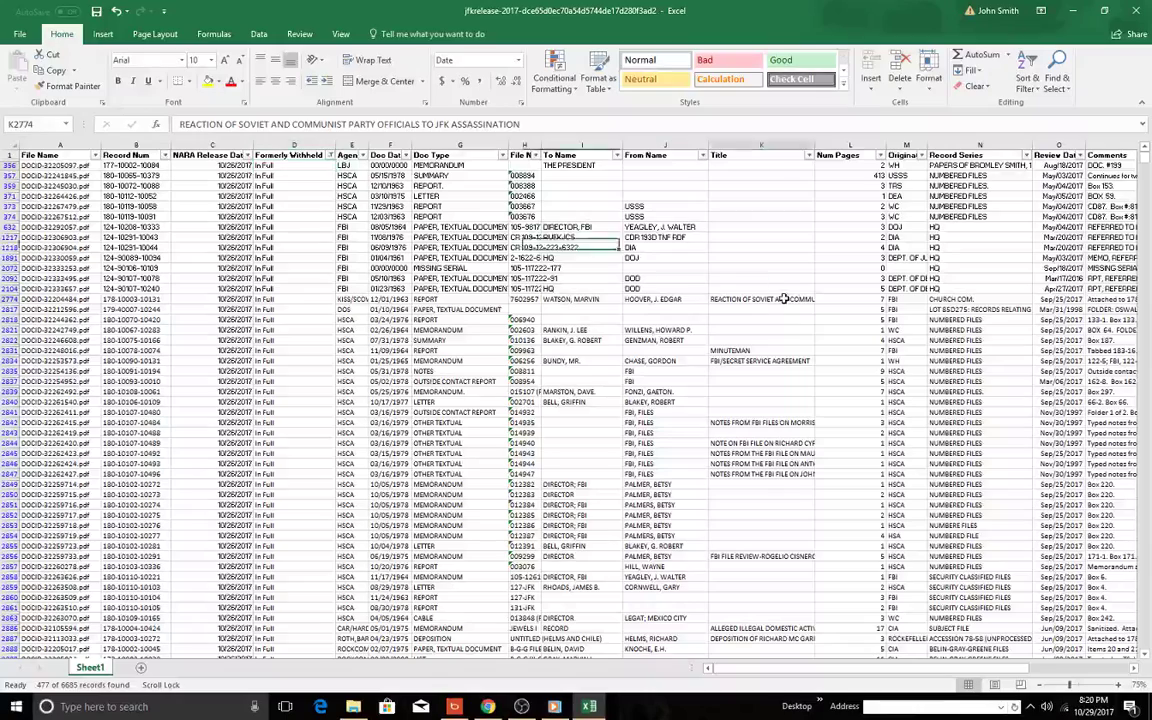
pyautogui.doubleClick(811, 154)
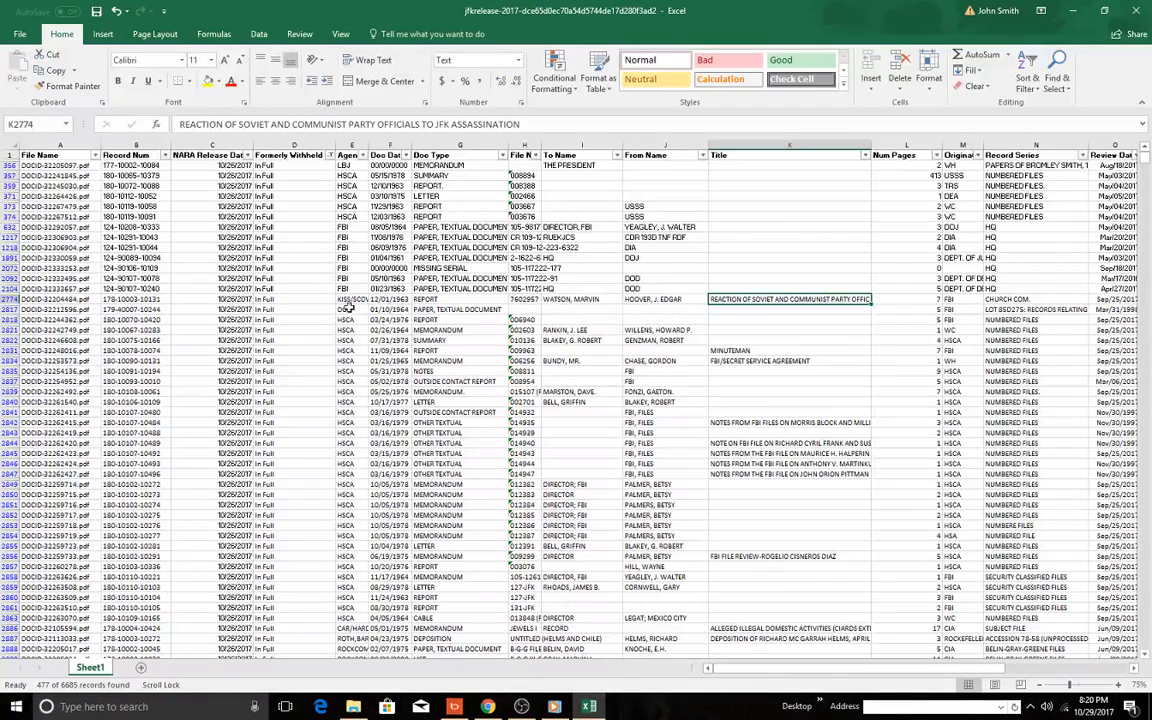
pyautogui.click(55, 299)
pyautogui.click(55, 299)
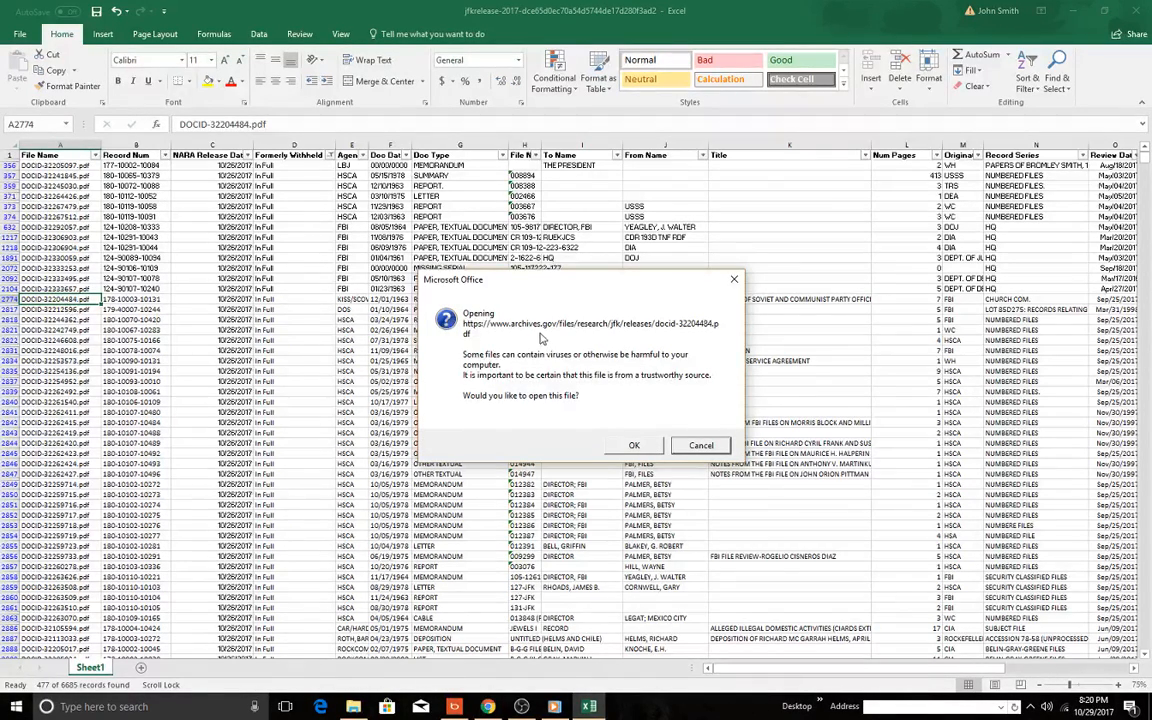
# Confirm the security prompt so docid-32204484.pdf opens in Chrome
pyautogui.click(634, 445)
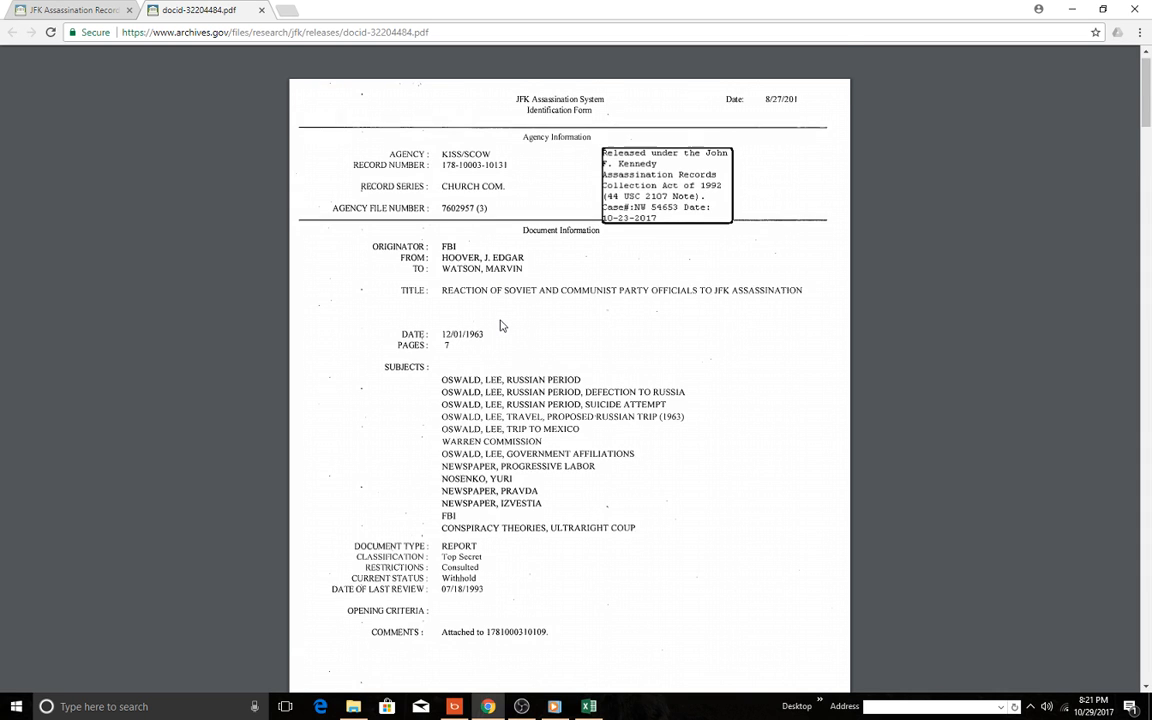
pyautogui.scroll(-5, 502, 325)
pyautogui.scroll(-5, 502, 325)
pyautogui.scroll(-2, 502, 325)
pyautogui.scroll(-2, 502, 325)
pyautogui.scroll(-2, 502, 325)
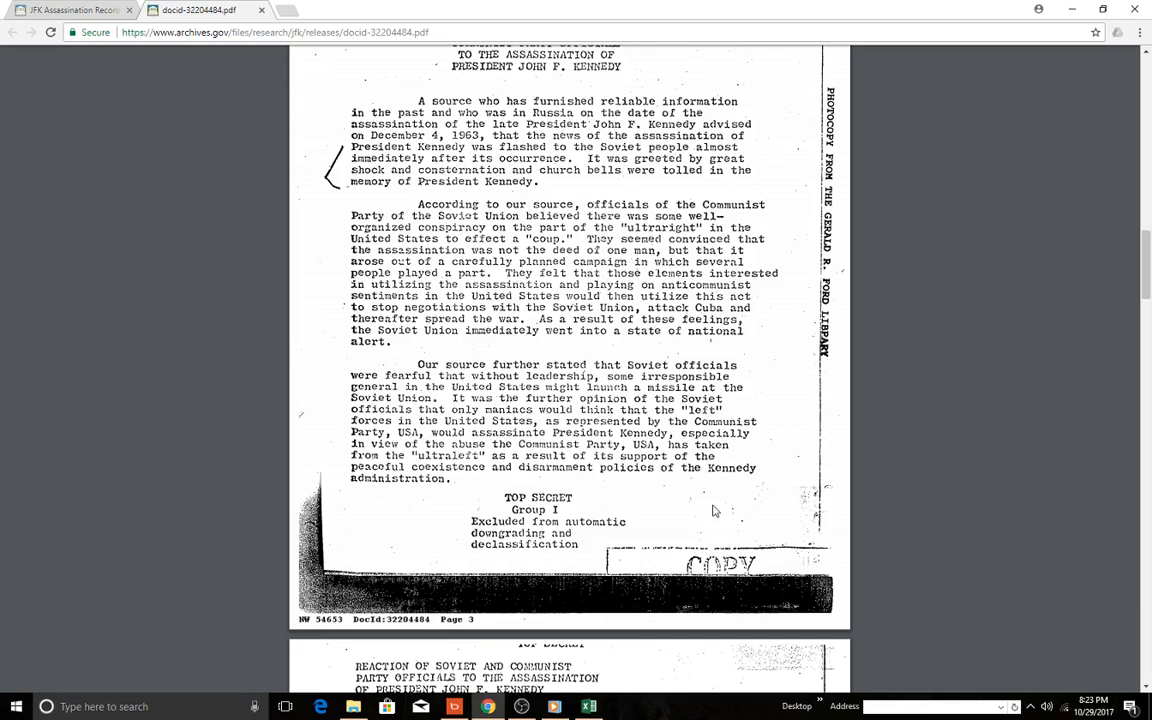
pyautogui.scroll(-1, 640, 460)
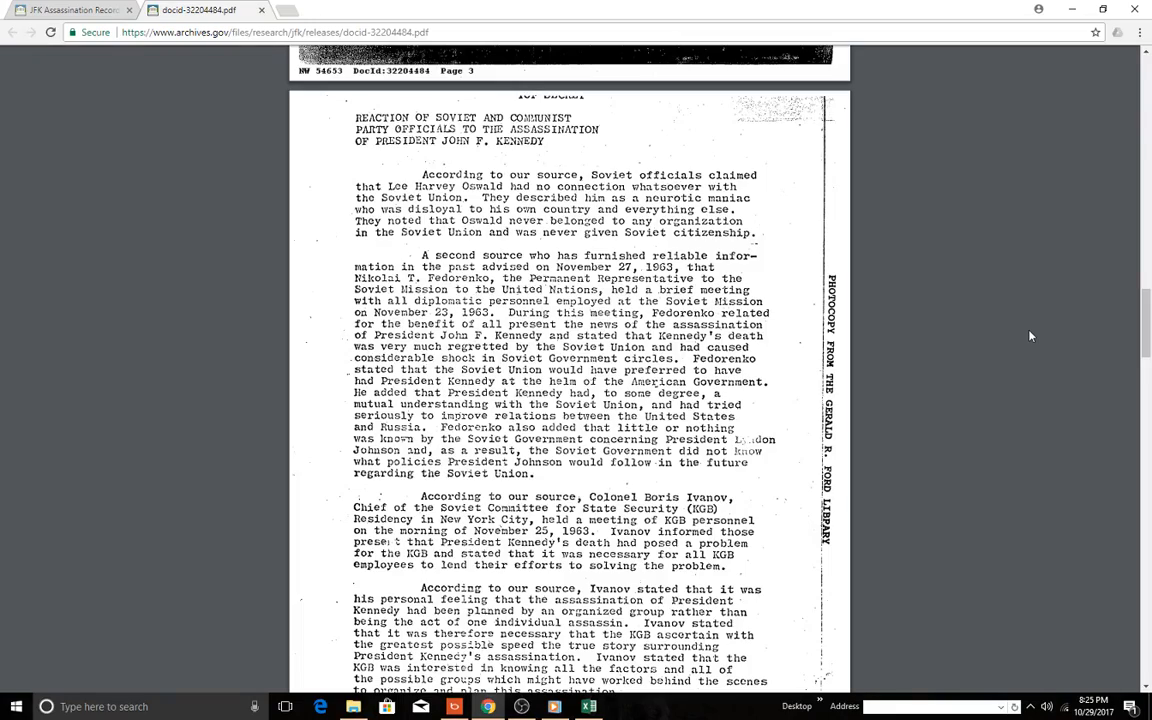
pyautogui.scroll(-2, 1030, 336)
pyautogui.scroll(-2, 1030, 336)
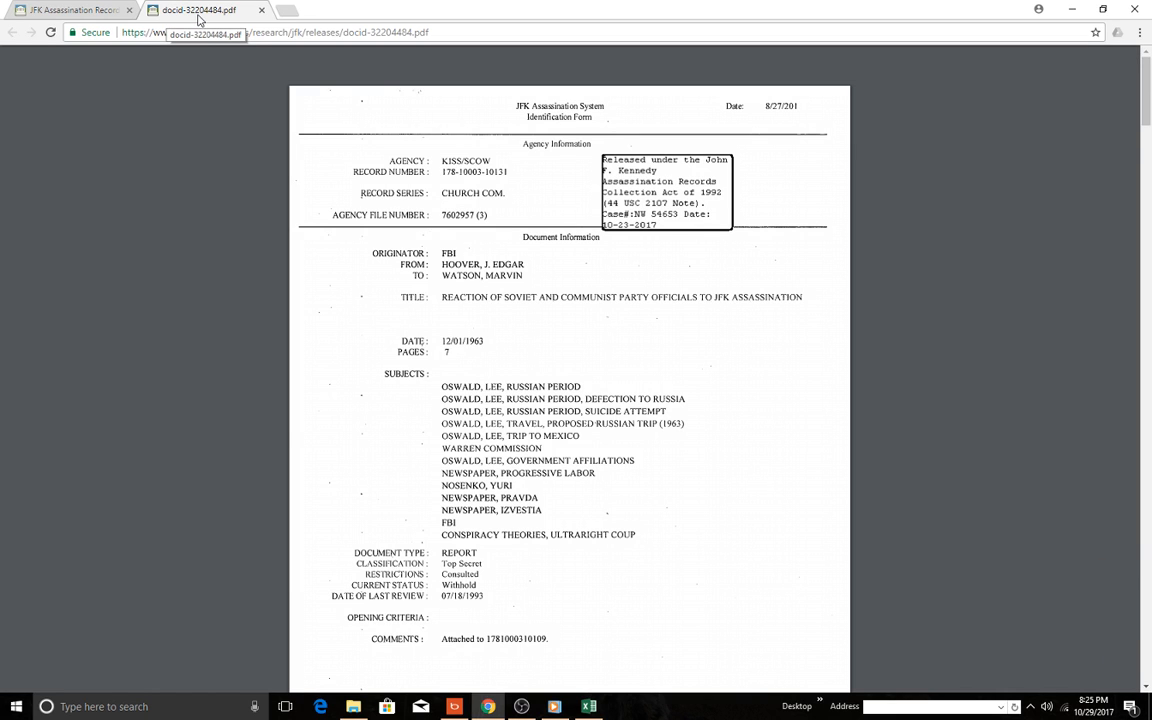
# Return to the JFK Assassination Records release page tab after reading the Soviet reaction memo
pyautogui.click(93, 10)
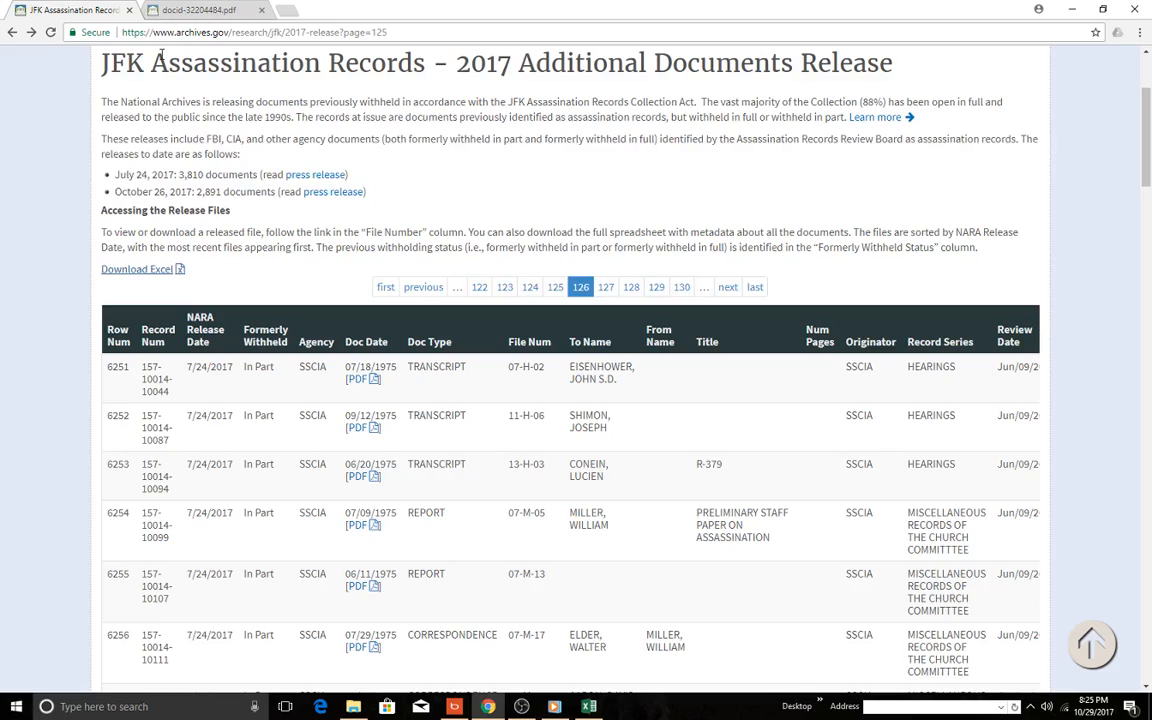
# Autofit the Agency column, filter Agency to LBJ only, and follow the DOCID-32282879.pdf link
pyautogui.click(589, 706)
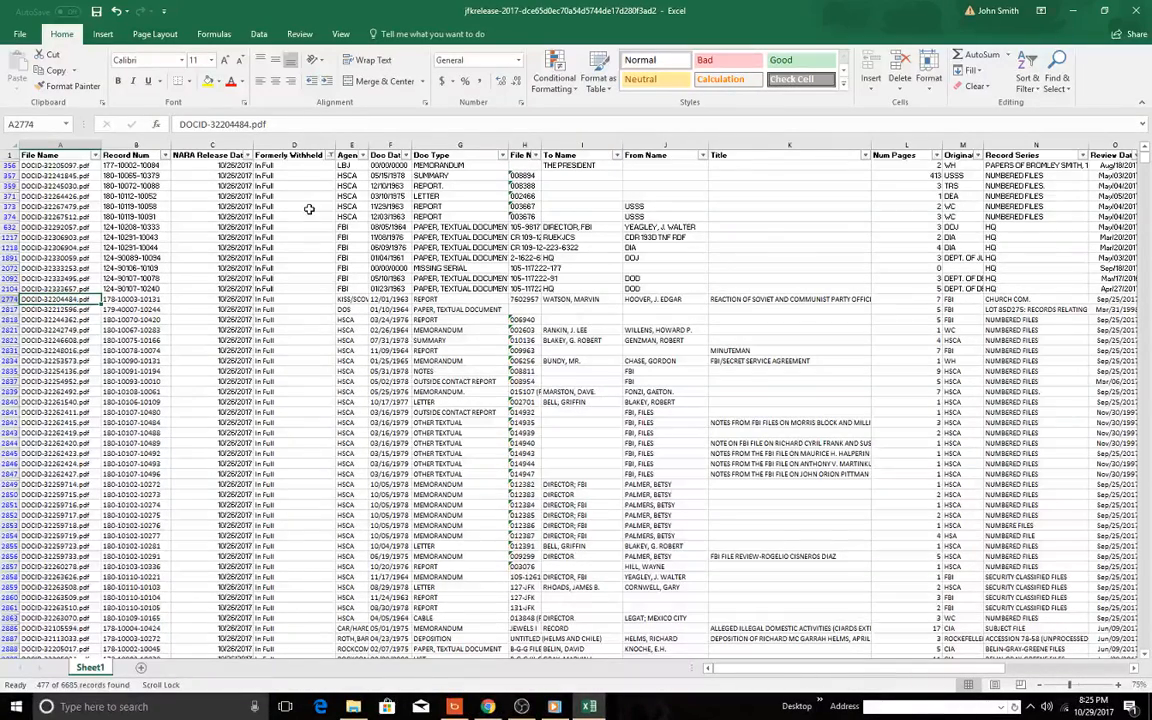
pyautogui.doubleClick(358, 155)
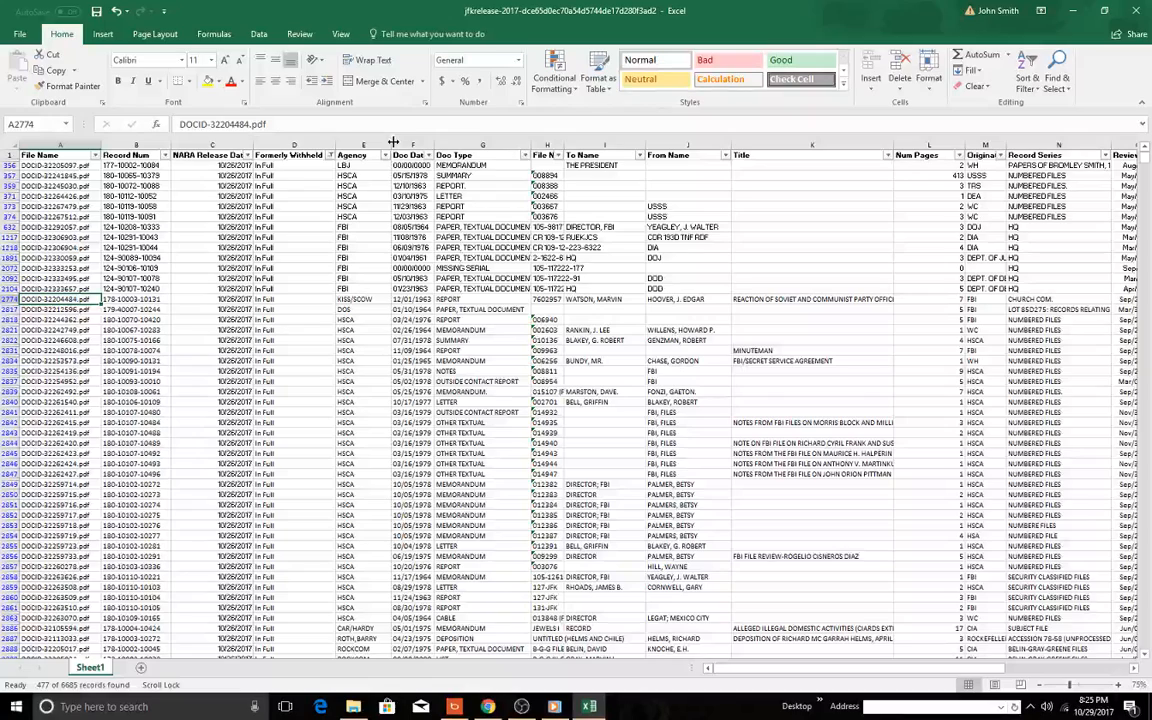
pyautogui.click(383, 157)
pyautogui.click(248, 287)
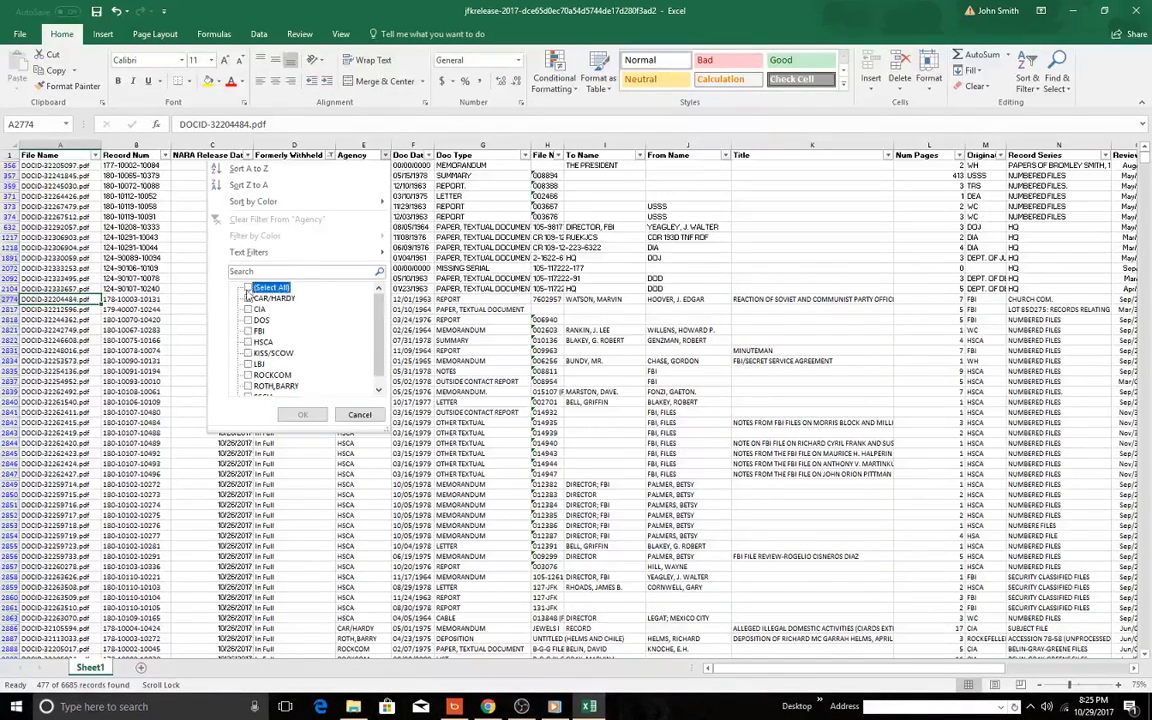
pyautogui.click(248, 364)
pyautogui.click(303, 417)
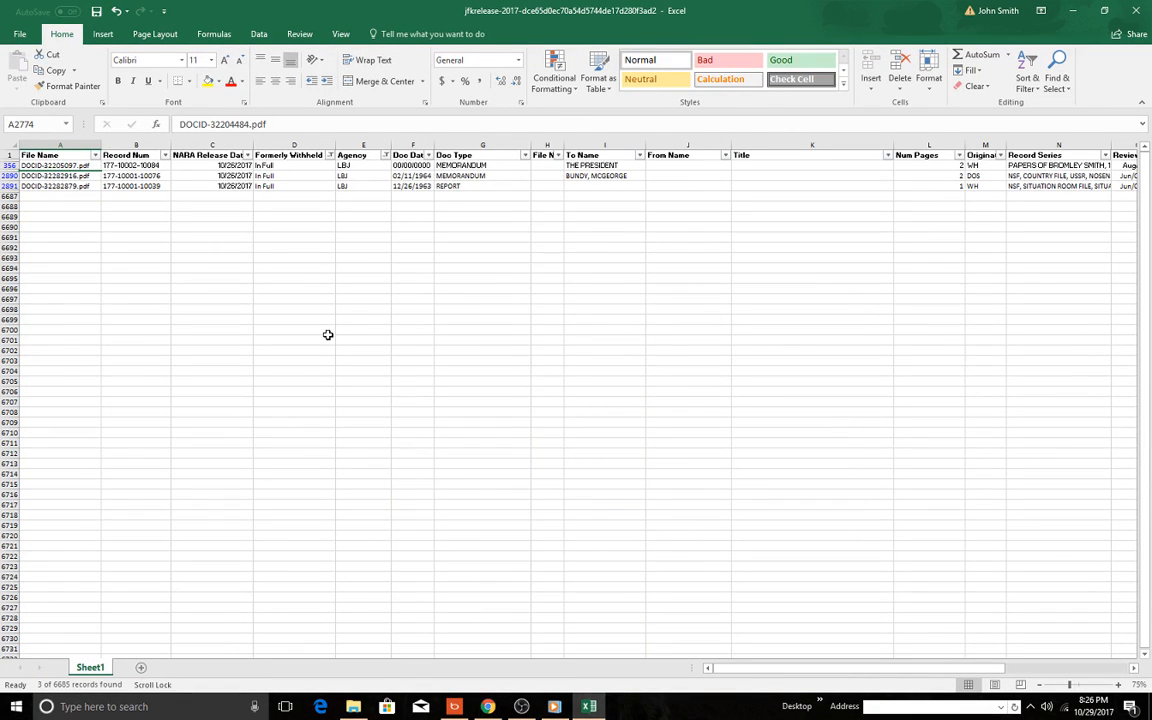
pyautogui.click(58, 186)
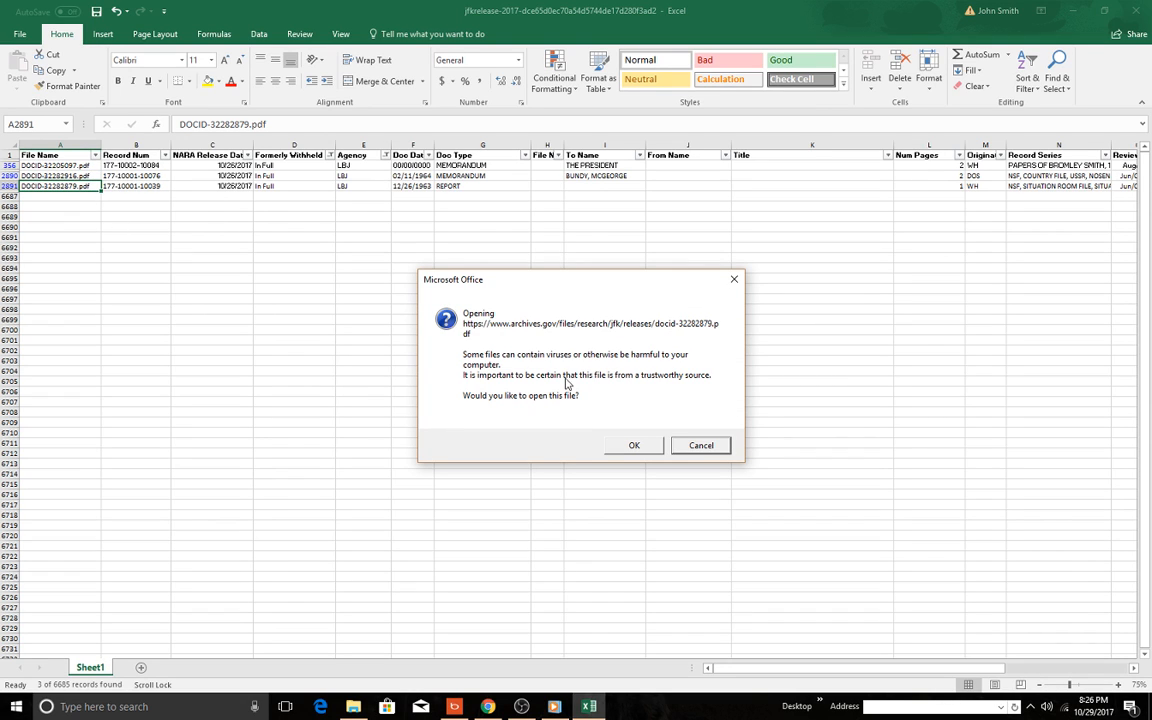
# Confirm the security prompt so the December 1963 situation room log PDF opens in Chrome
pyautogui.click(635, 446)
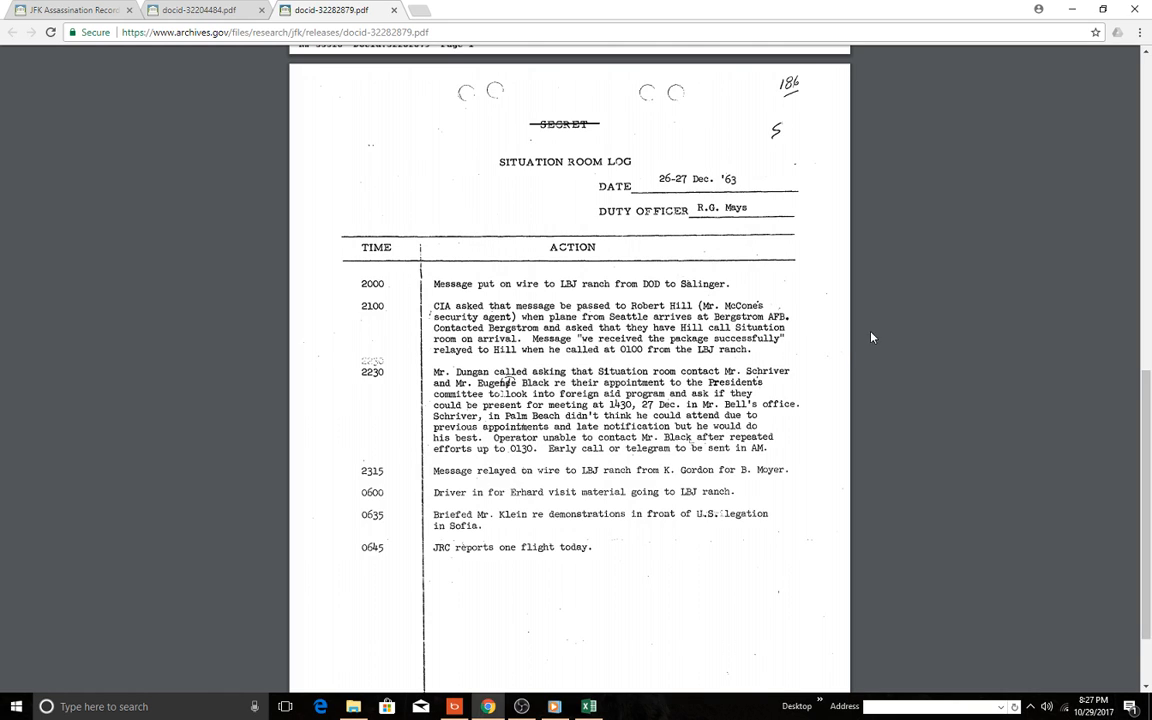
pyautogui.scroll(-3, 871, 330)
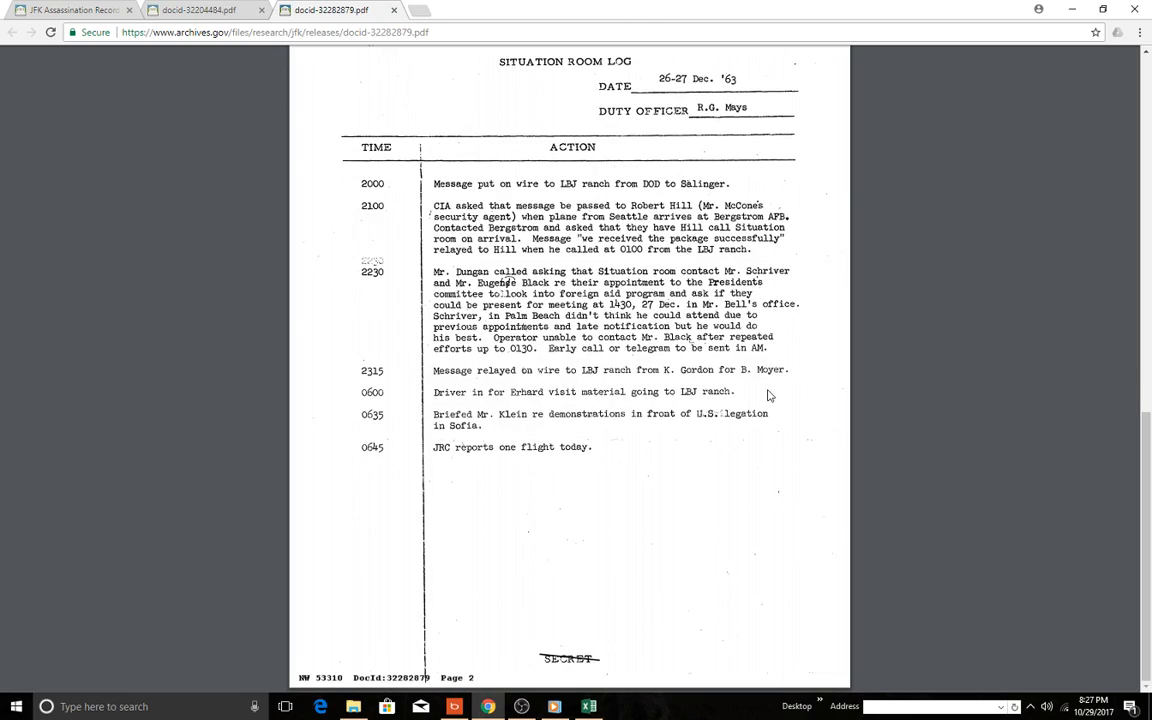
pyautogui.scroll(3, 773, 388)
pyautogui.scroll(3, 773, 388)
pyautogui.scroll(-6, 769, 396)
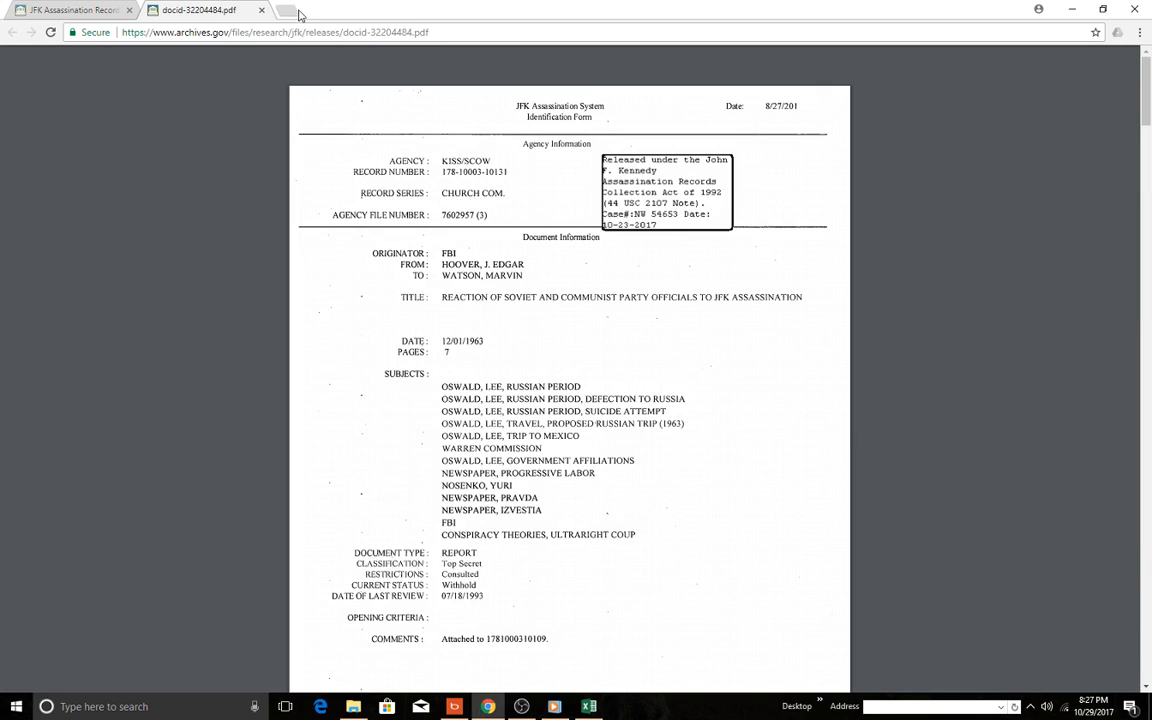
# Close the leftover PDF tab and open DOCID-32282916.pdf for the February 1964 memorandum row
pyautogui.click(261, 10)
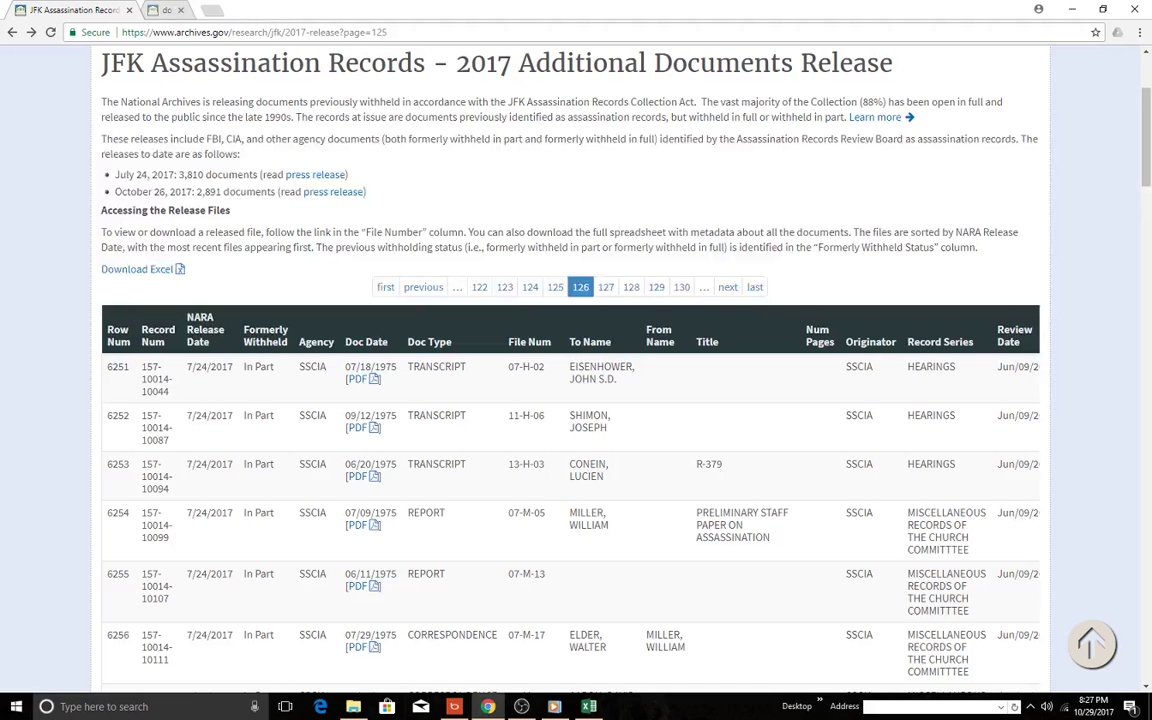
pyautogui.click(589, 706)
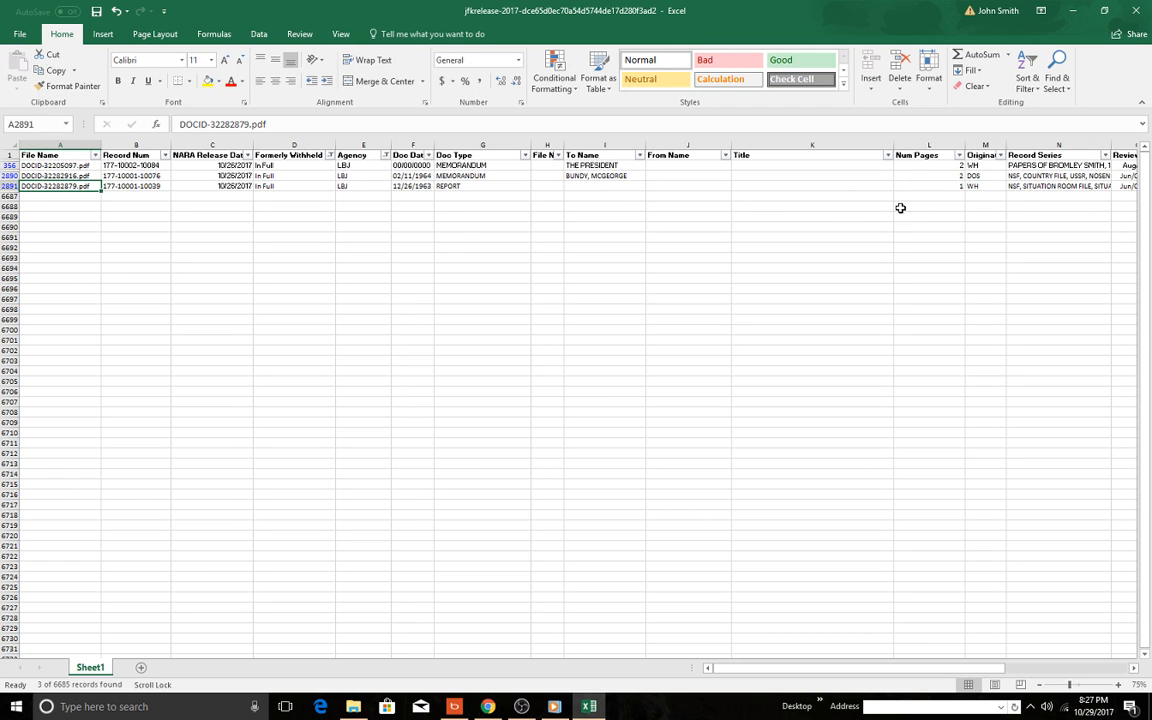
pyautogui.click(55, 176)
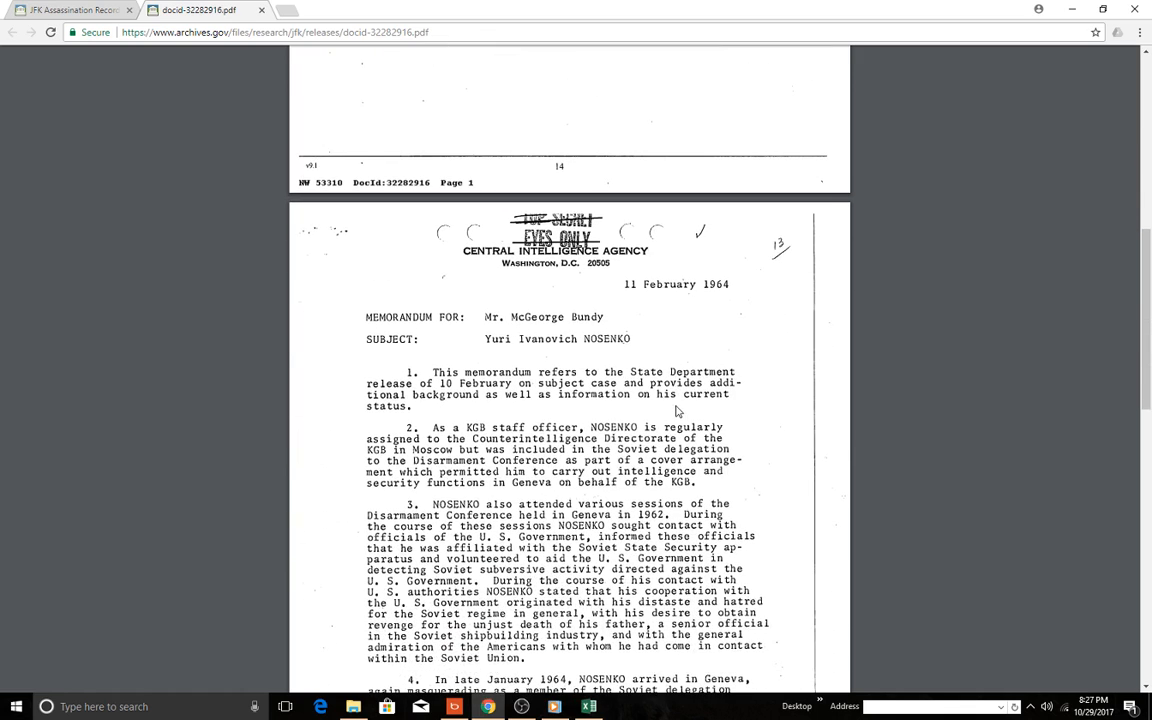
pyautogui.scroll(-1, 676, 410)
pyautogui.scroll(-1, 676, 410)
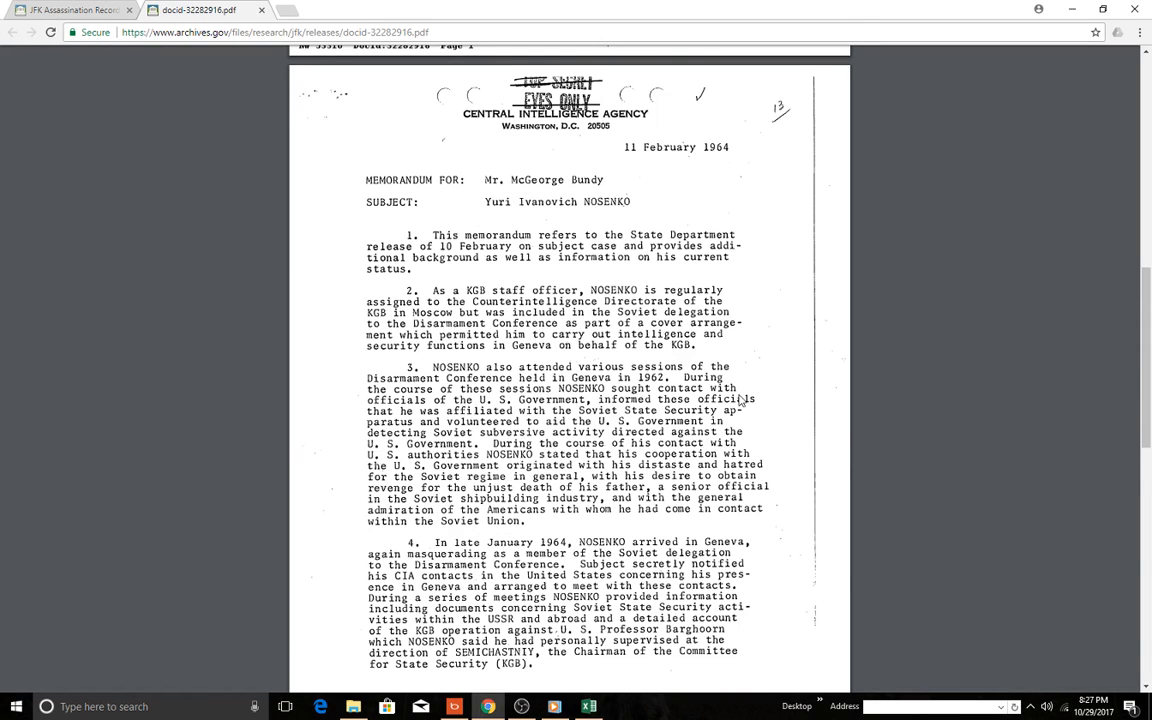
pyautogui.scroll(-1, 743, 398)
pyautogui.scroll(-1, 743, 398)
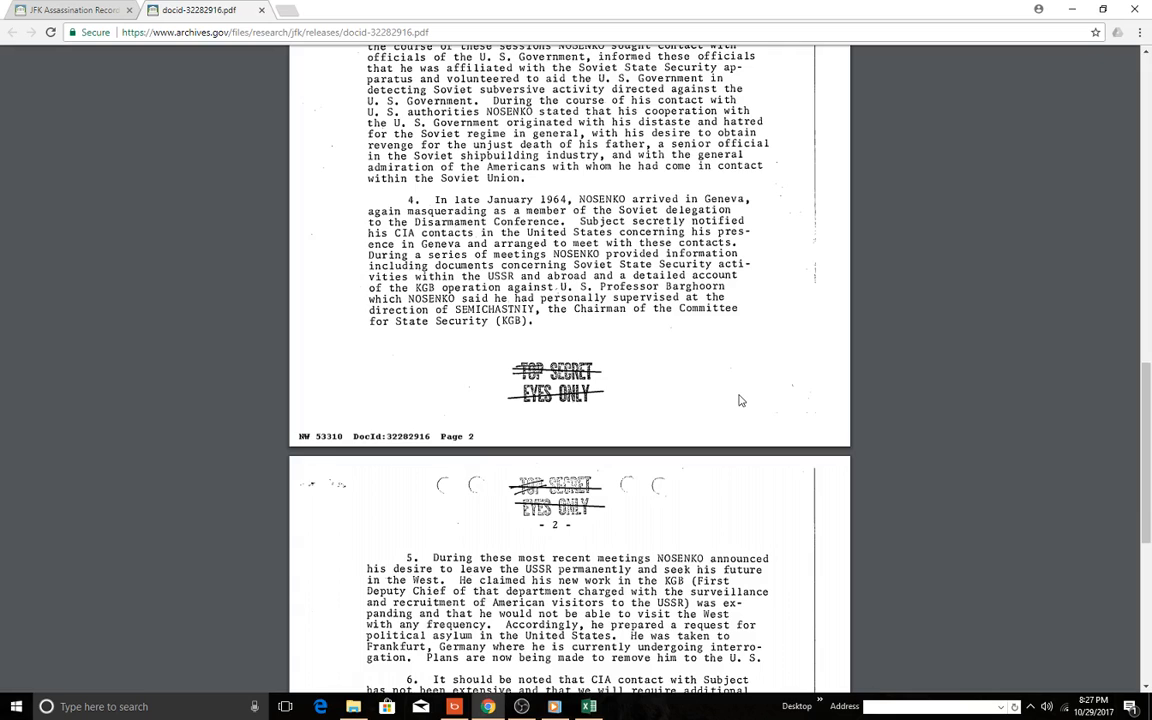
pyautogui.scroll(-3, 616, 331)
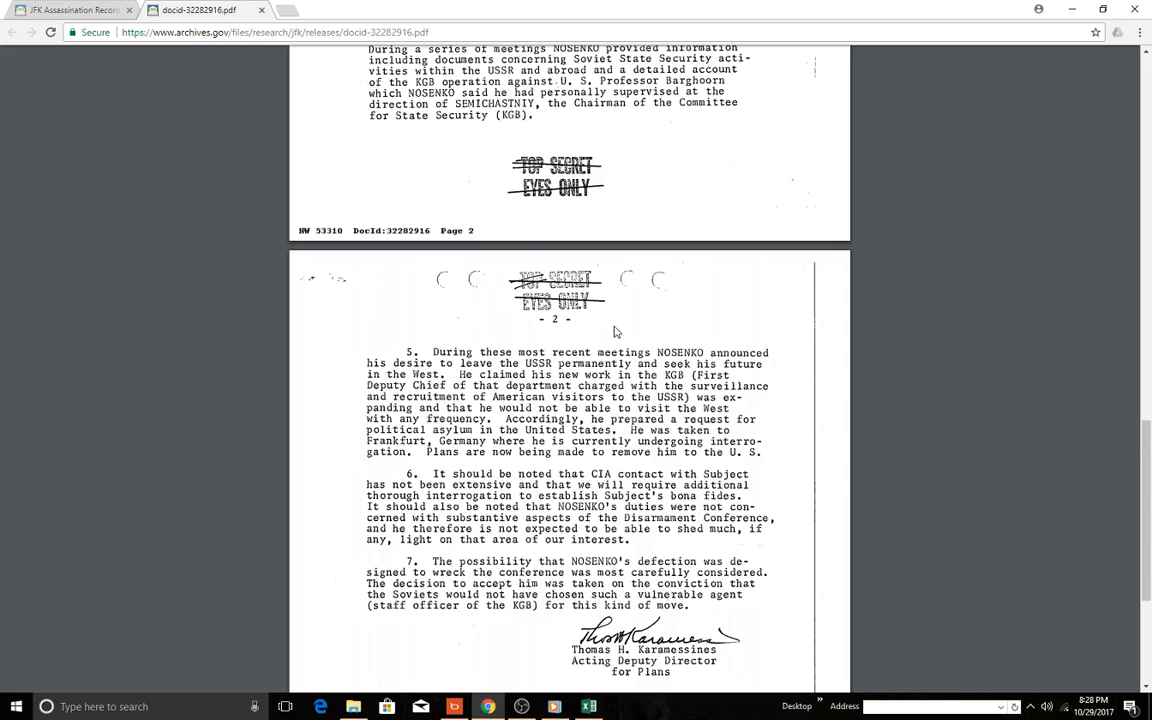
pyautogui.scroll(-3, 615, 330)
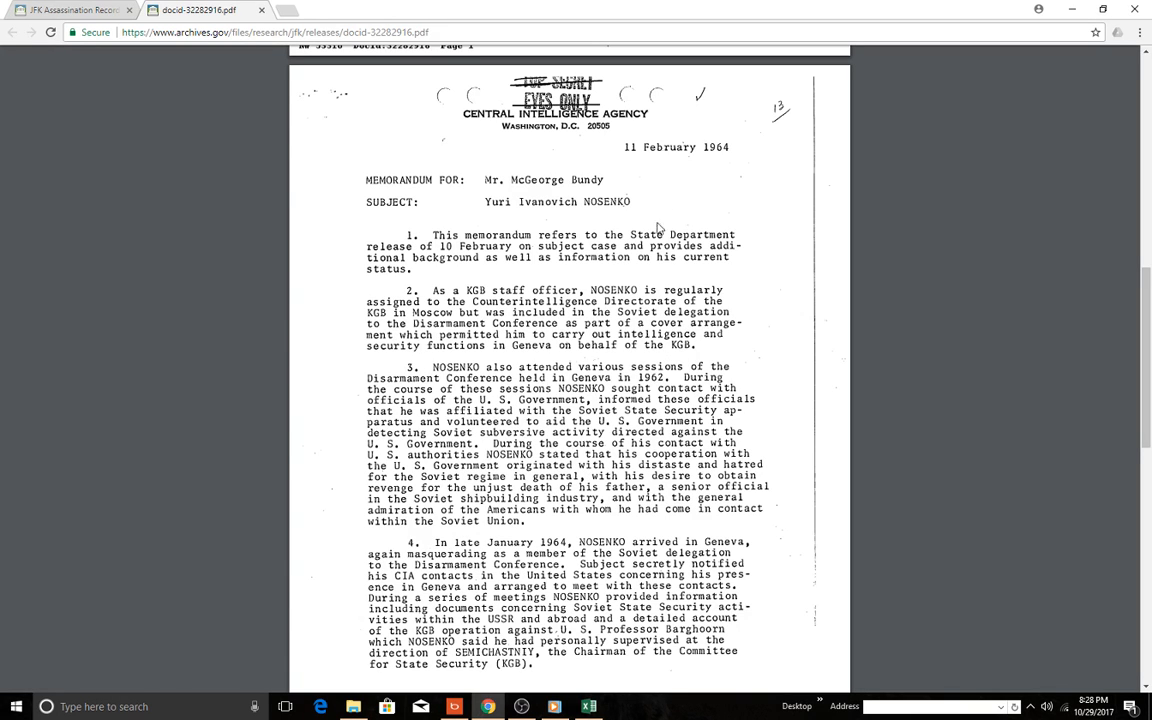
pyautogui.scroll(1, 473, 283)
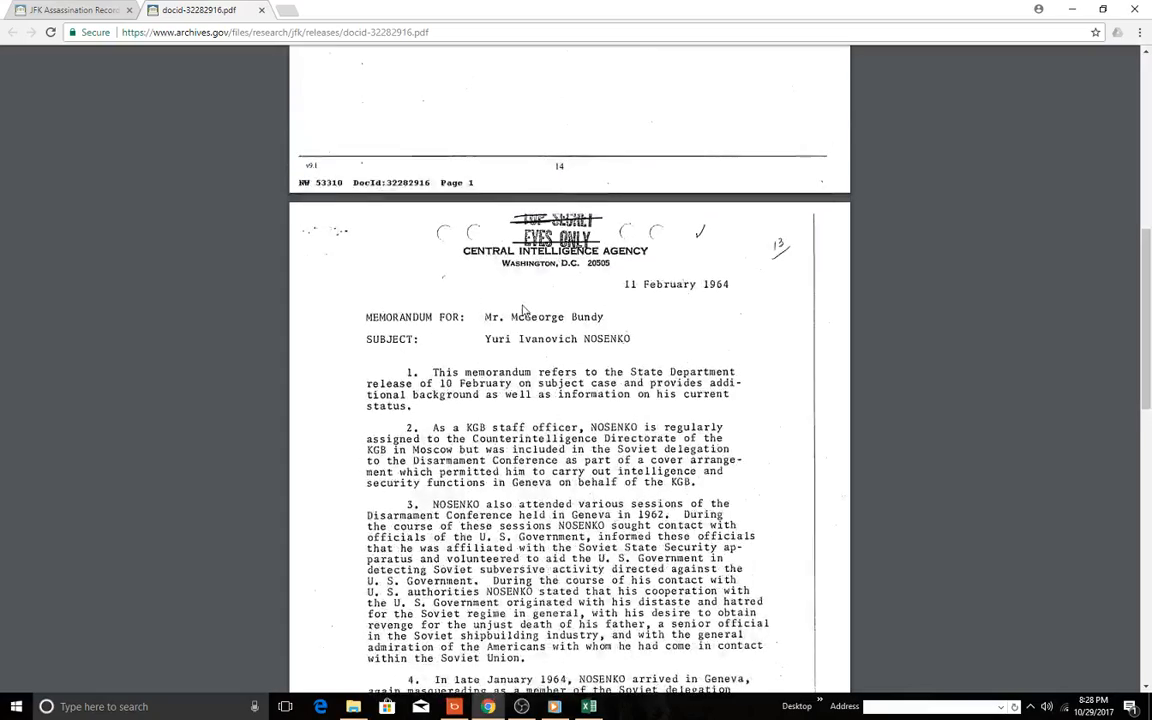
pyautogui.scroll(-1, 523, 310)
pyautogui.scroll(-2, 523, 315)
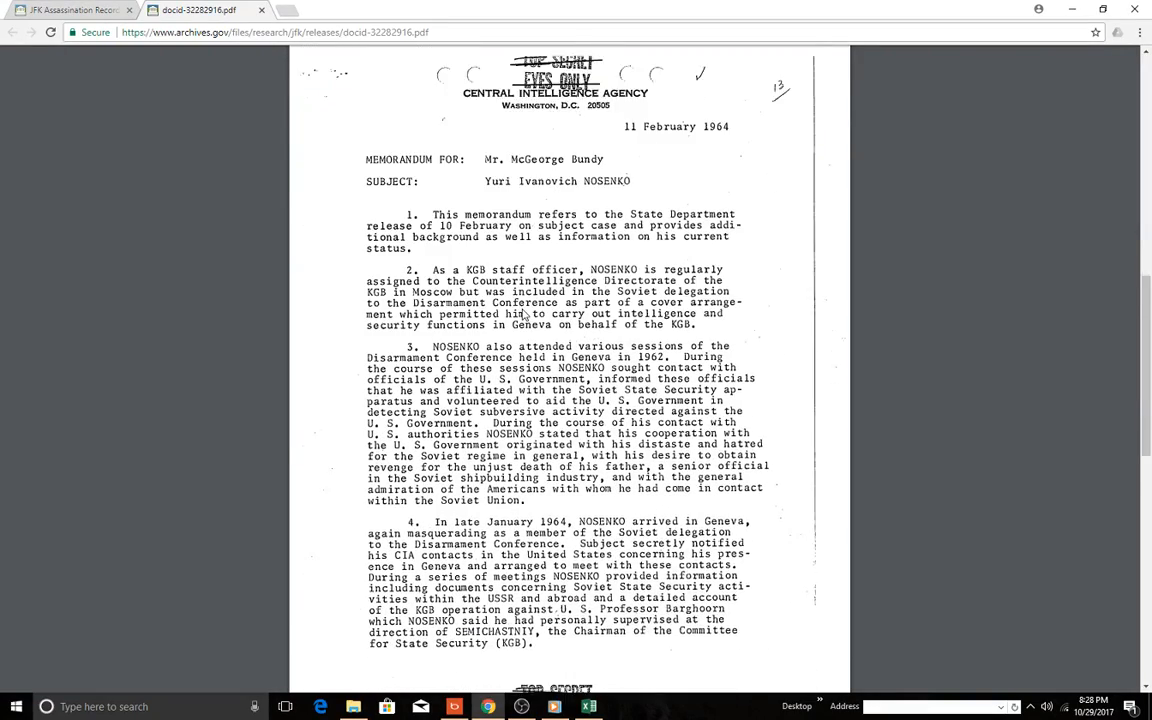
pyautogui.scroll(-2, 523, 315)
pyautogui.scroll(2, 523, 315)
pyautogui.scroll(2, 523, 315)
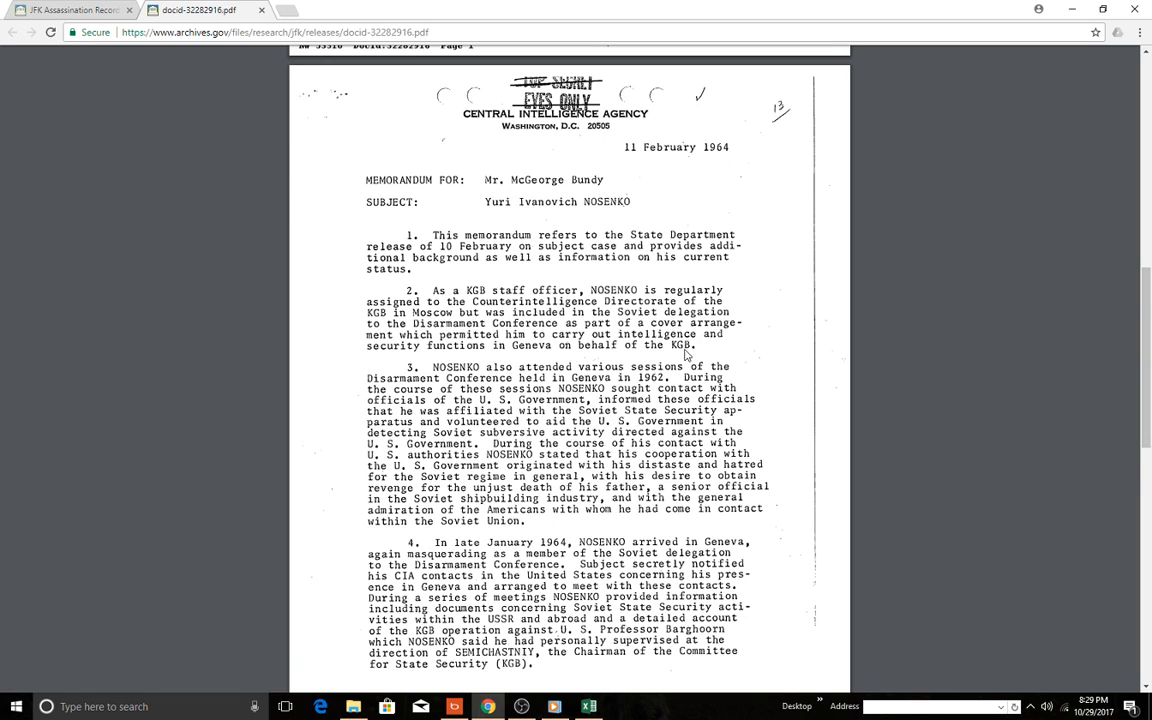
pyautogui.scroll(-3, 690, 383)
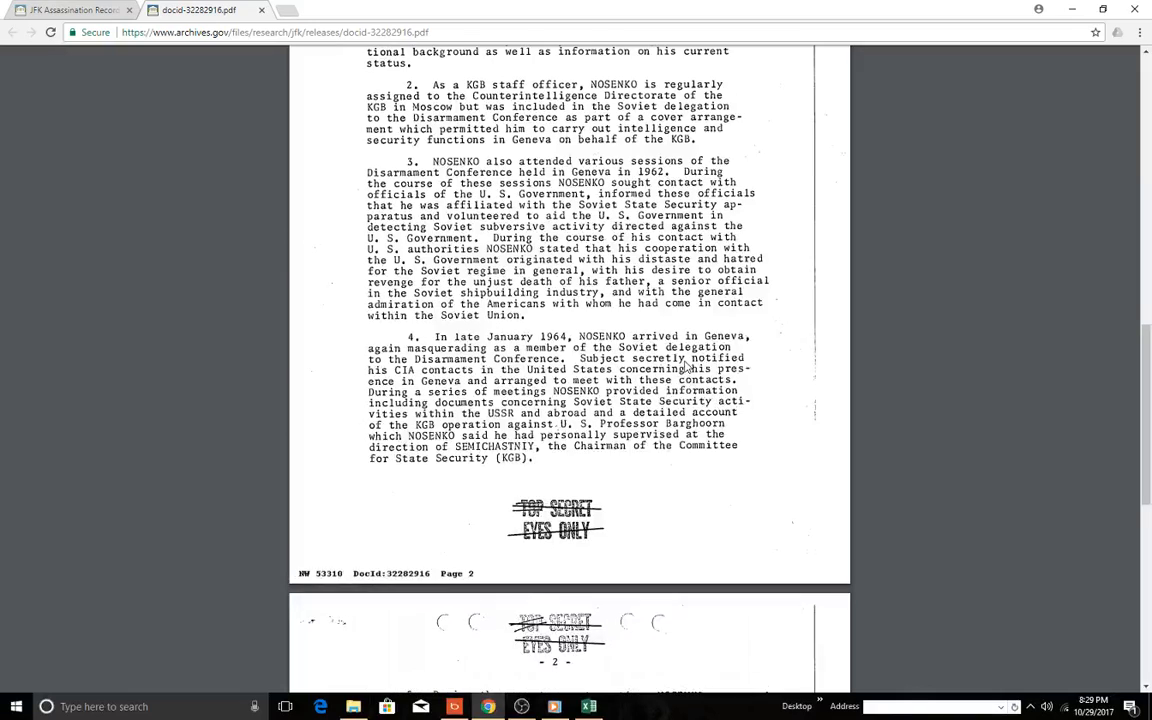
pyautogui.scroll(1, 688, 367)
pyautogui.scroll(-3, 688, 367)
pyautogui.scroll(-3, 688, 367)
pyautogui.scroll(-2, 688, 367)
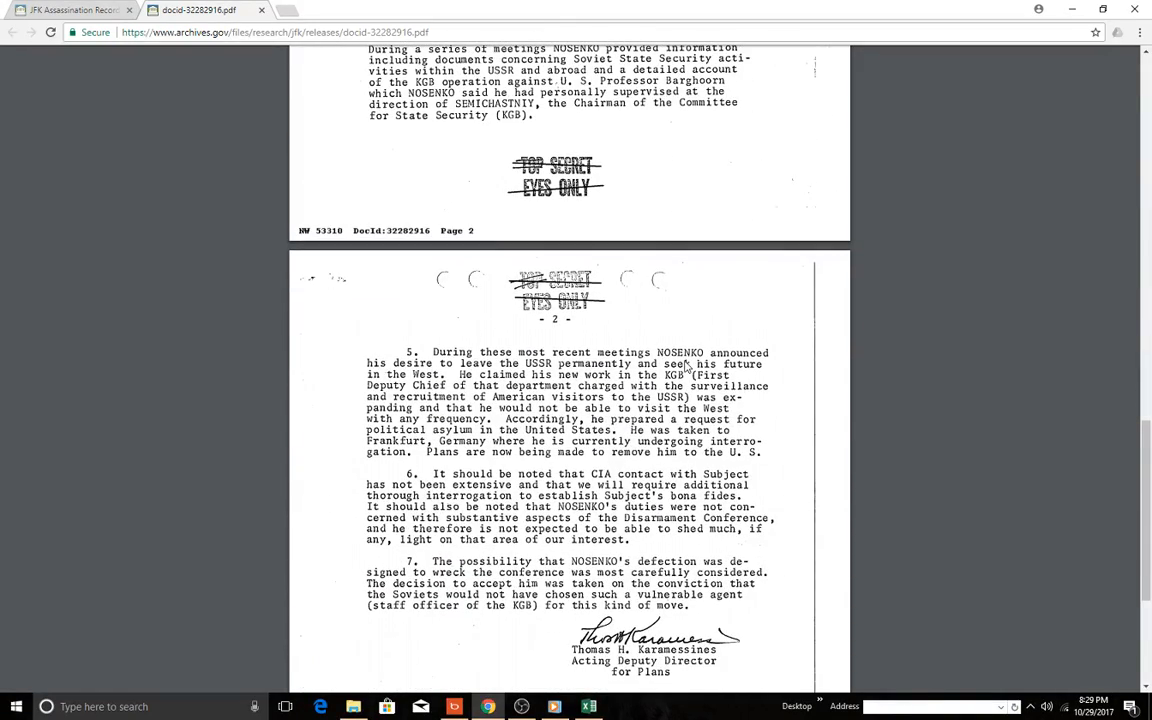
pyautogui.scroll(-2, 570, 387)
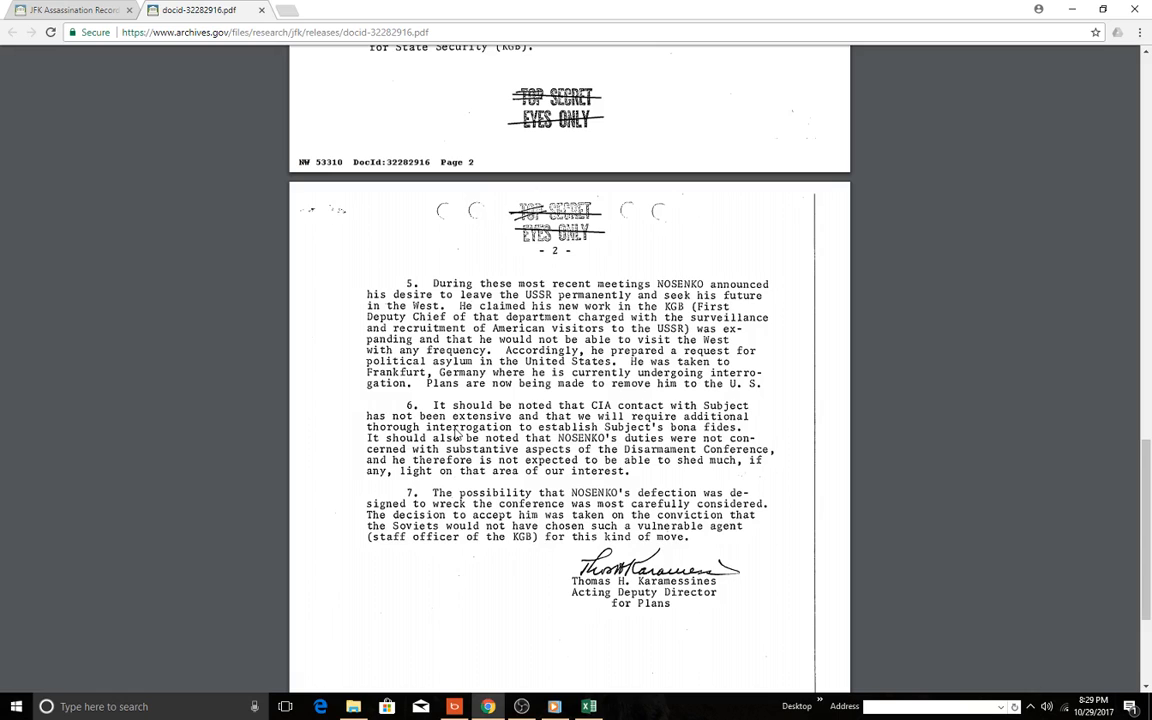
pyautogui.scroll(-3, 363, 194)
pyautogui.scroll(-3, 363, 194)
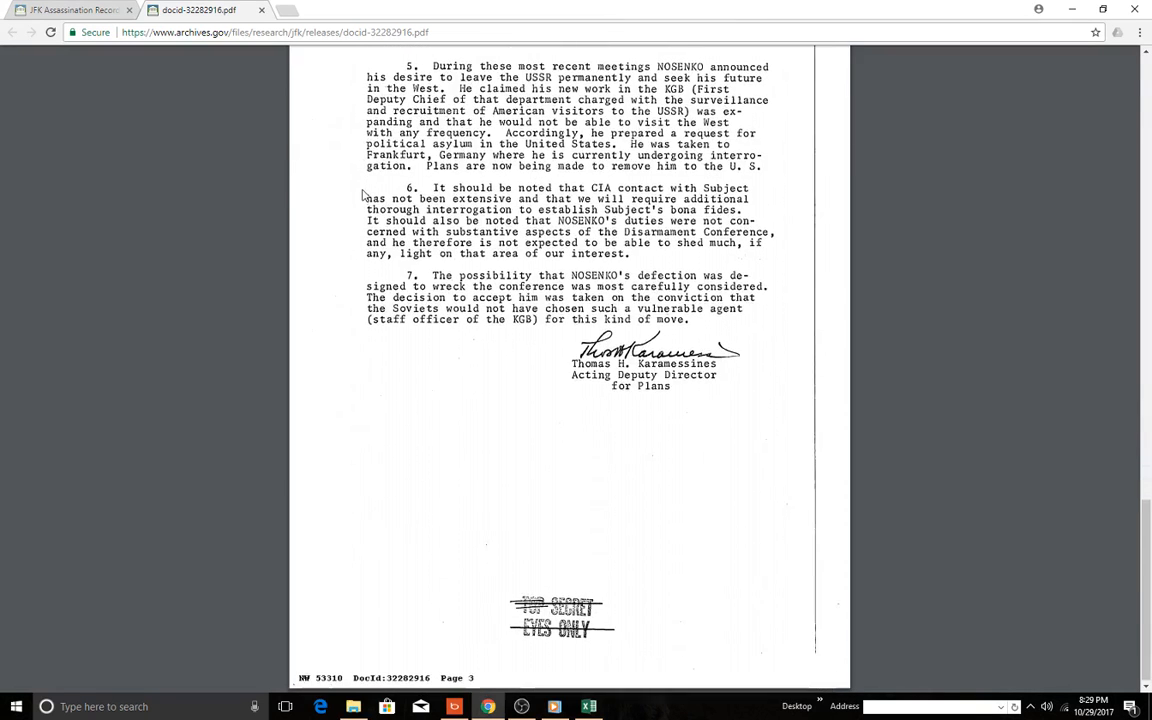
pyautogui.scroll(-1, 363, 194)
# Close the PDF, return to Excel, and clear the Agency filter to include every agency
pyautogui.click(261, 10)
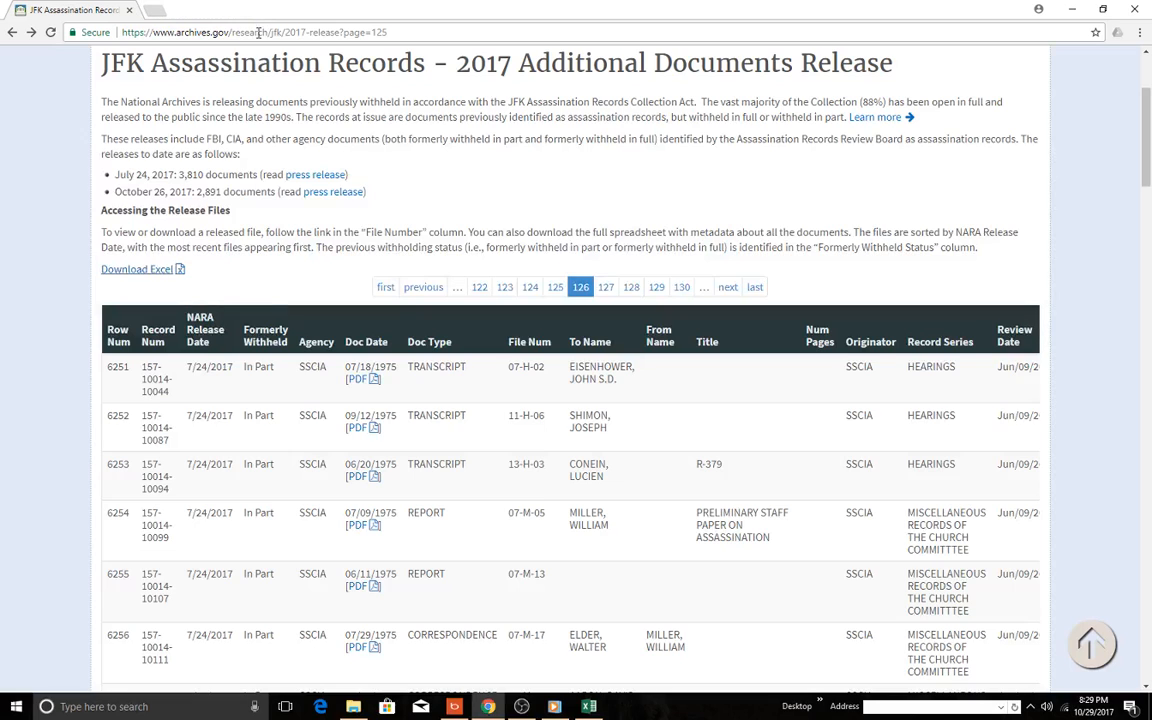
pyautogui.click(589, 706)
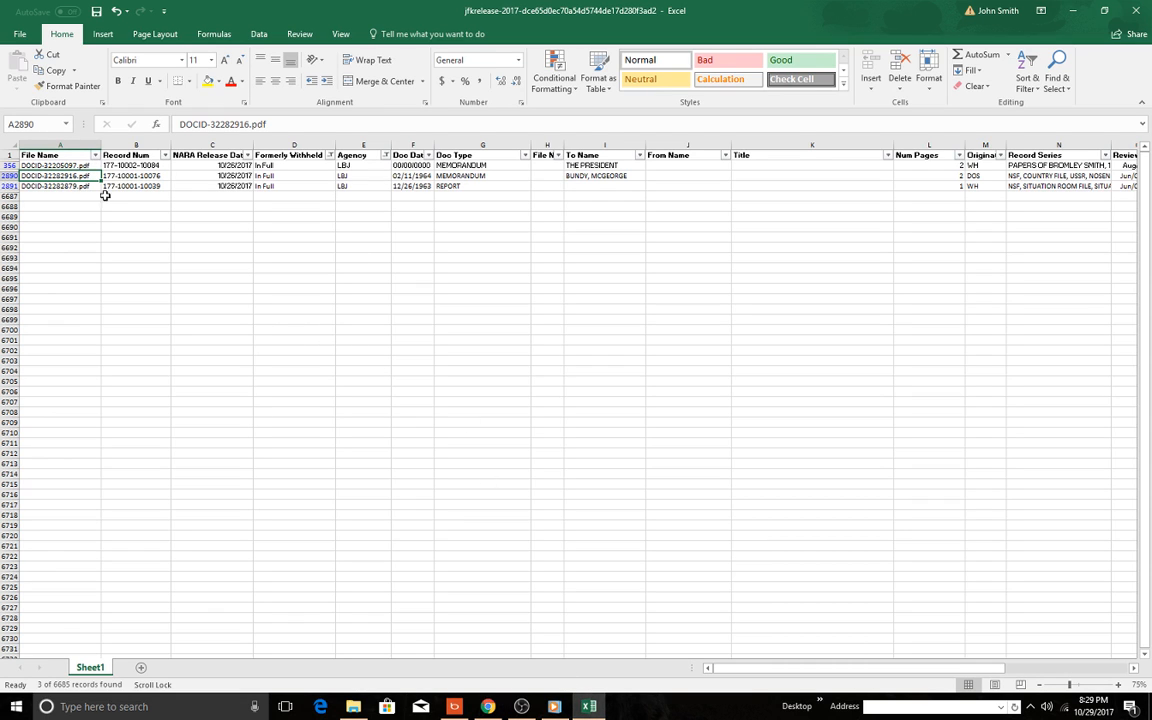
pyautogui.click(385, 155)
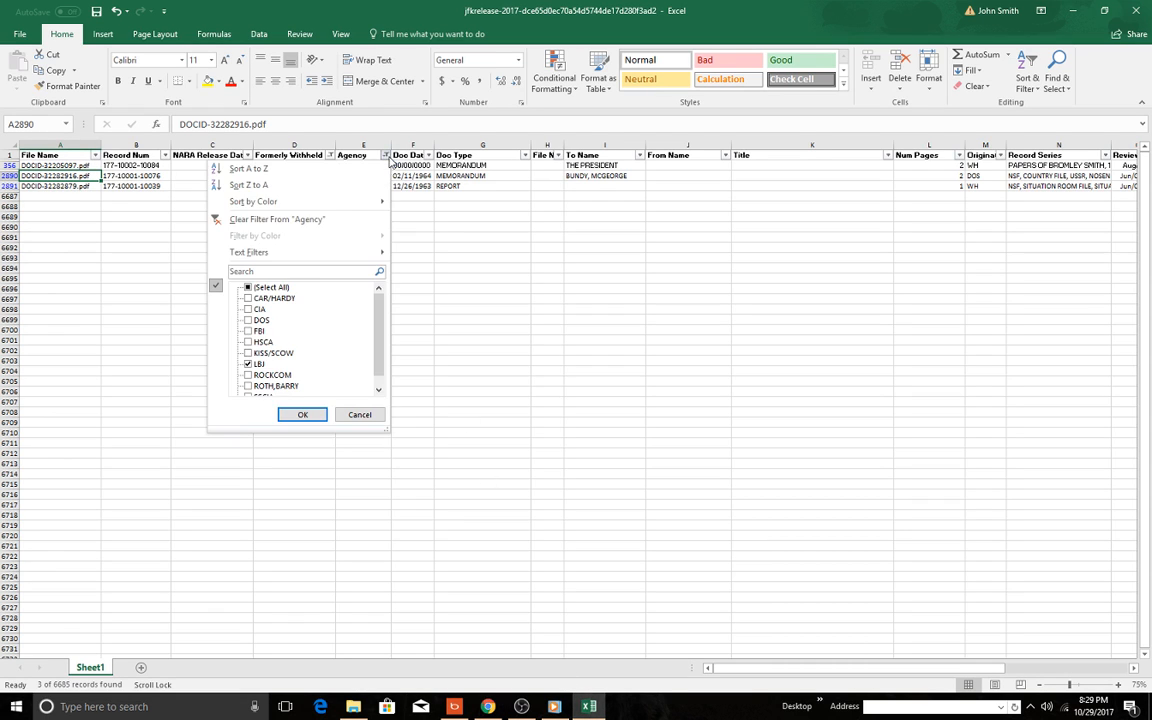
pyautogui.click(247, 287)
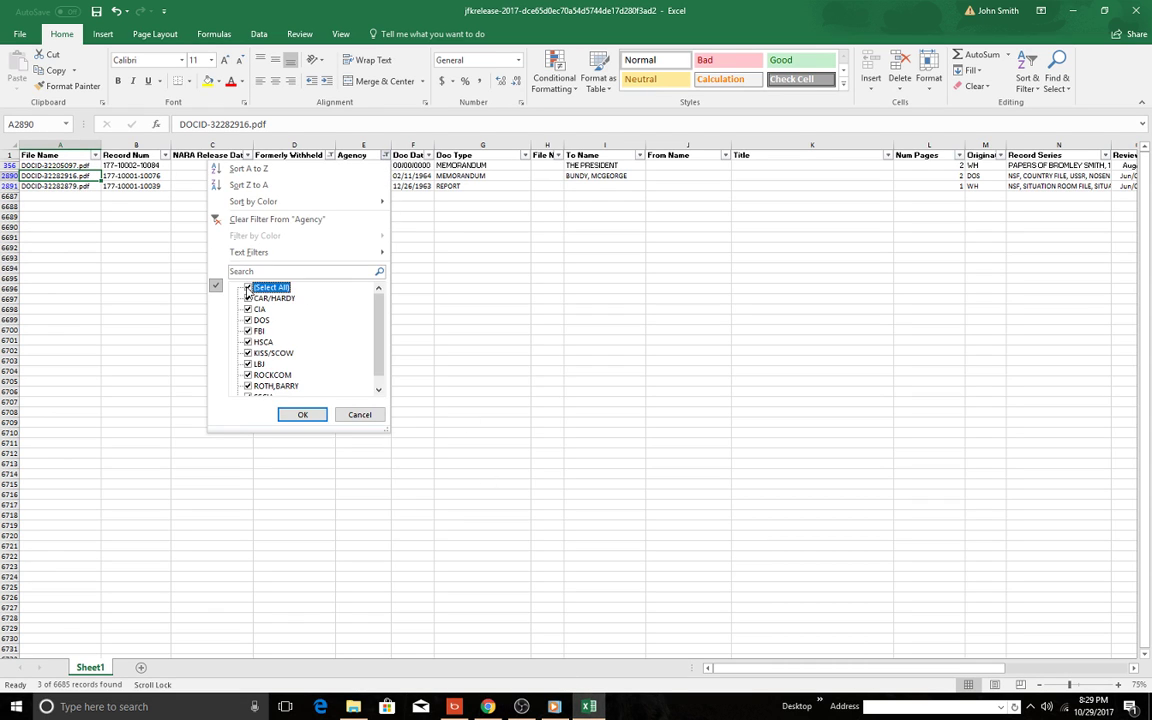
pyautogui.click(302, 414)
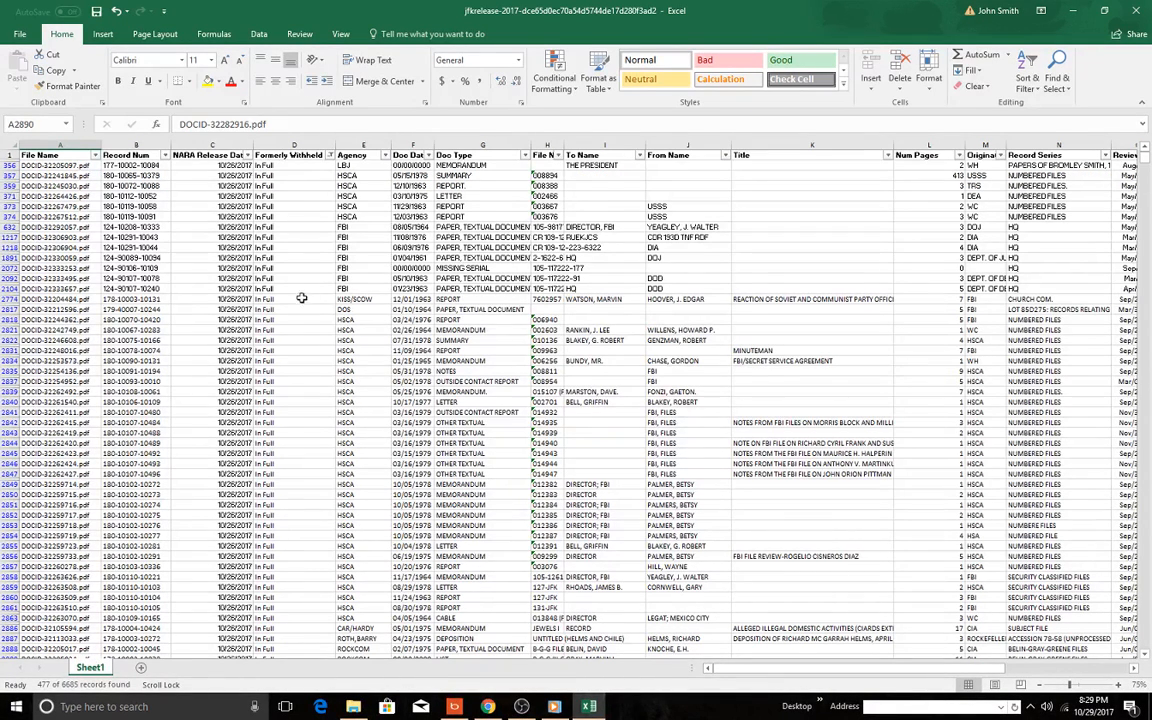
# Filter Formerly Withheld to exclude In Part, leaving the 477 In Full records
pyautogui.click(330, 158)
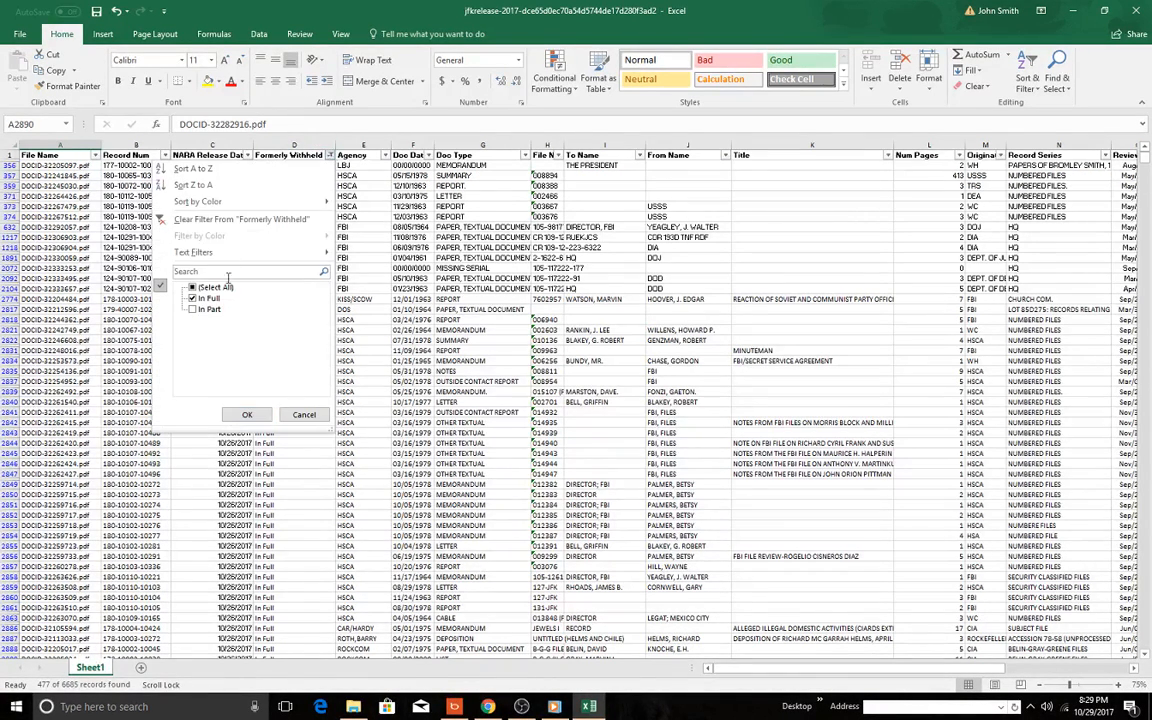
pyautogui.click(193, 310)
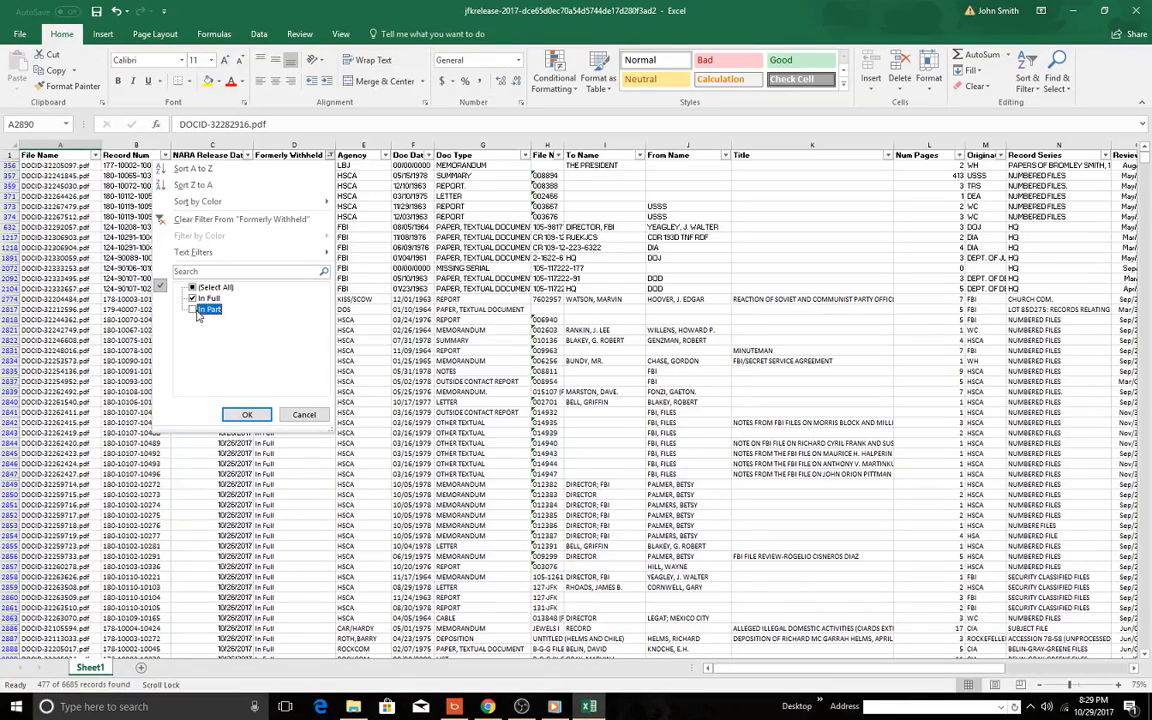
pyautogui.click(247, 415)
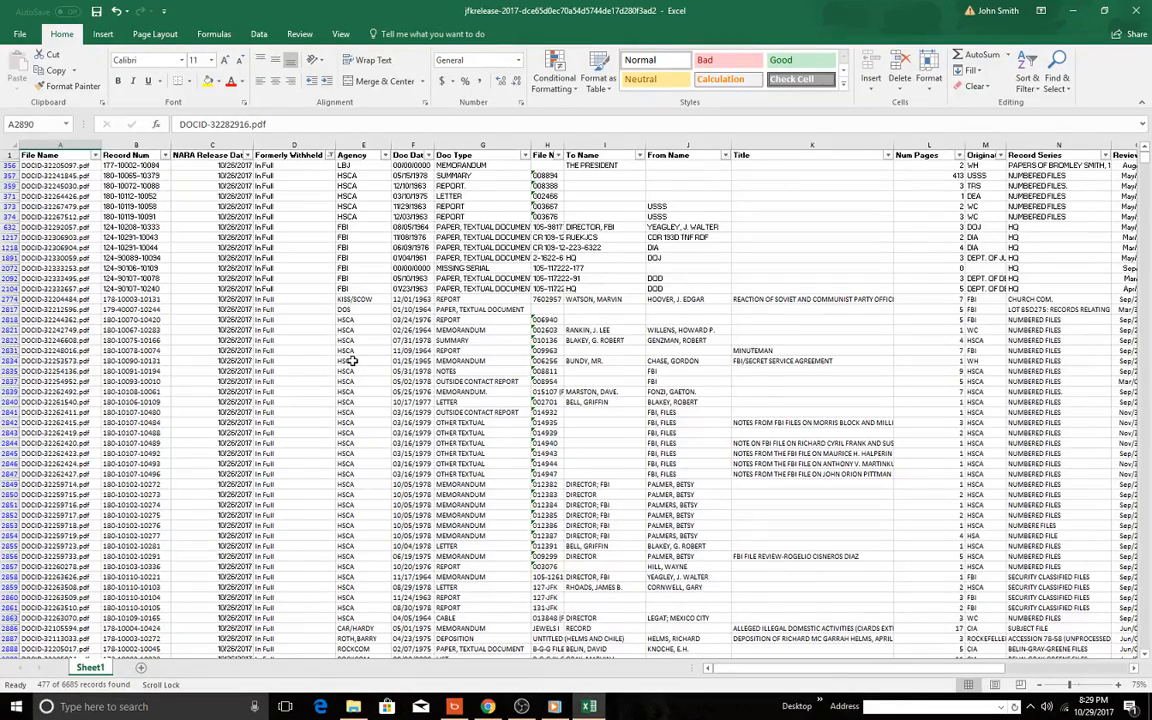
pyautogui.scroll(-3, 352, 360)
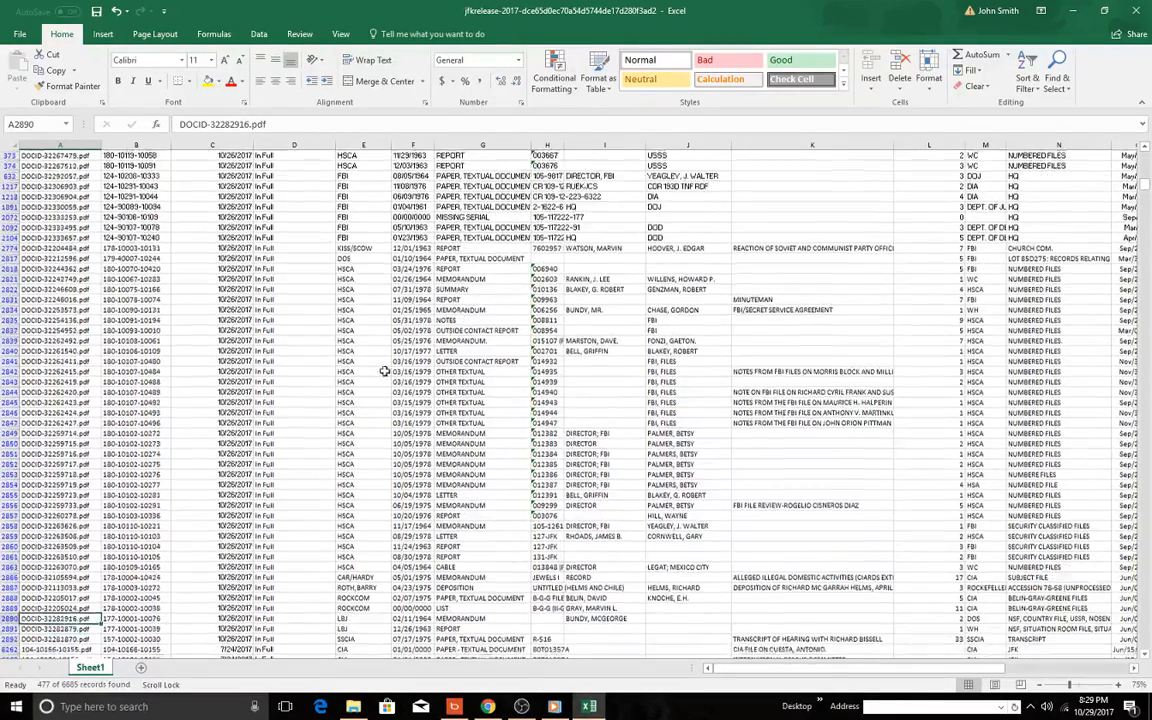
pyautogui.scroll(-3, 600, 380)
pyautogui.scroll(-2, 830, 390)
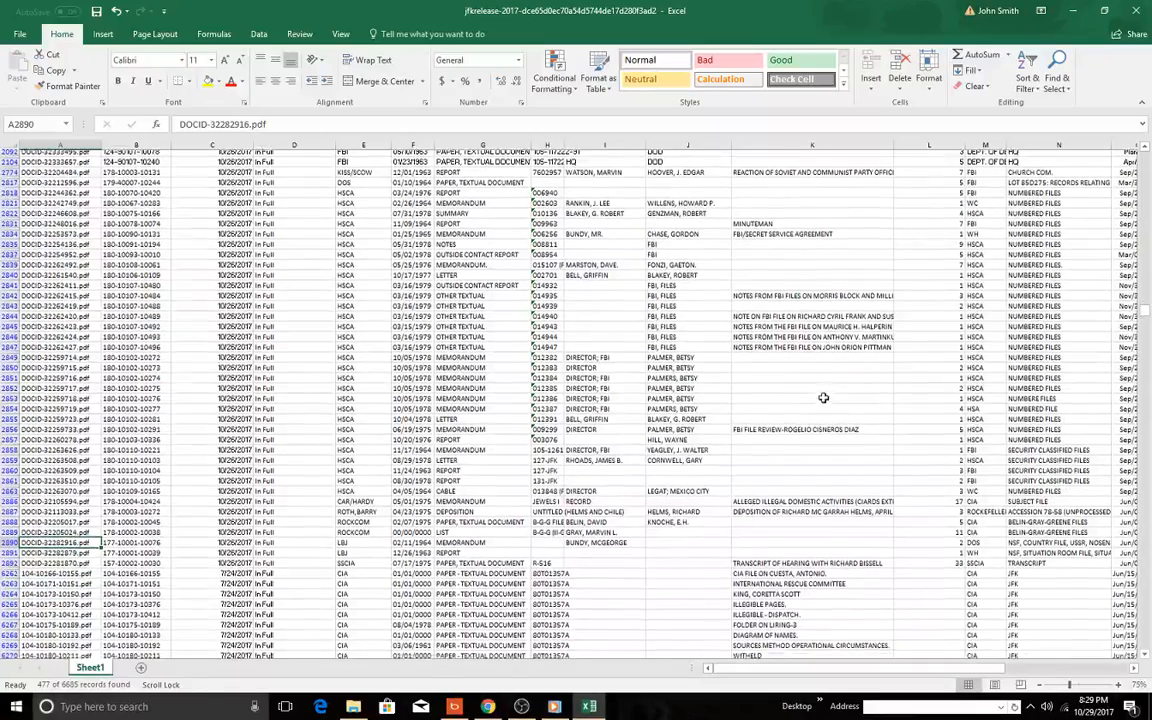
pyautogui.scroll(-3, 840, 420)
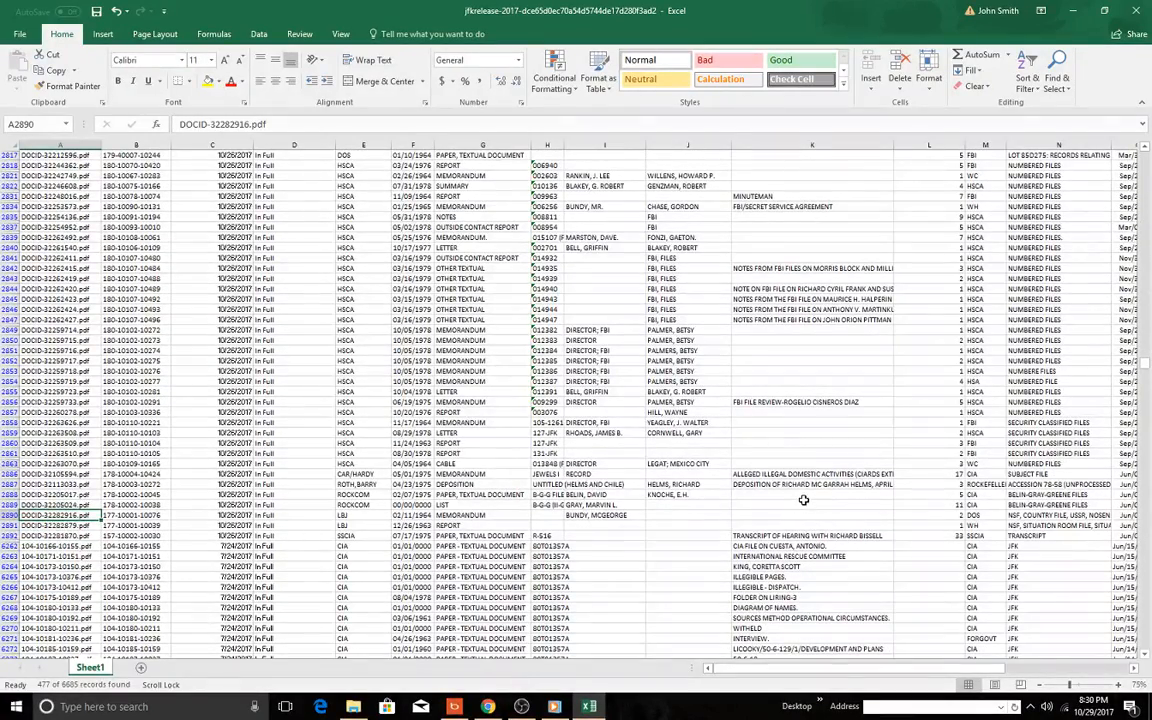
pyautogui.scroll(-3, 725, 455)
pyautogui.scroll(-3, 803, 499)
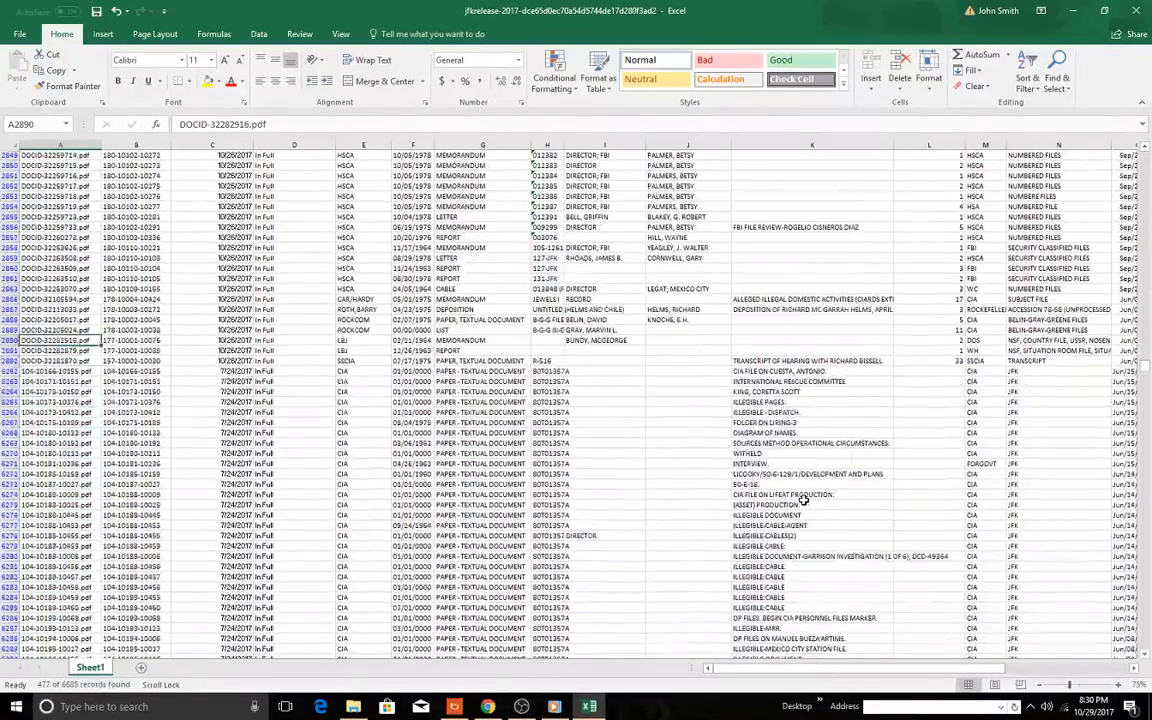
pyautogui.scroll(-3, 803, 499)
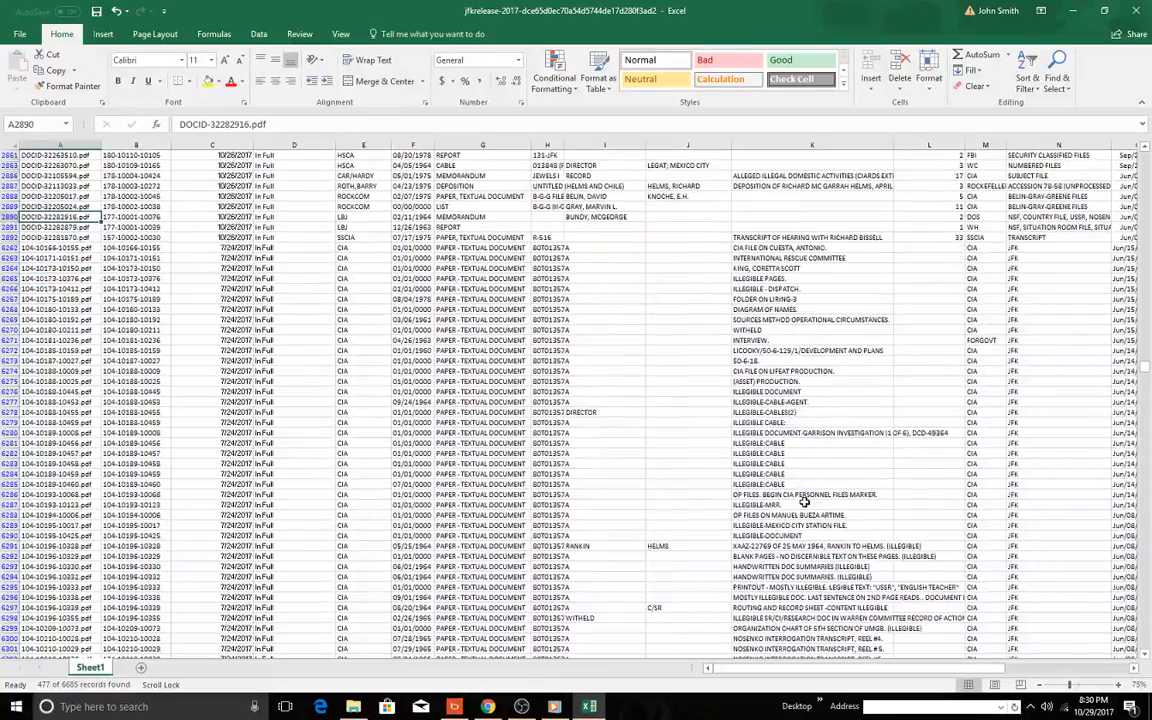
pyautogui.scroll(-3, 803, 500)
pyautogui.scroll(-3, 803, 500)
pyautogui.scroll(-2, 803, 500)
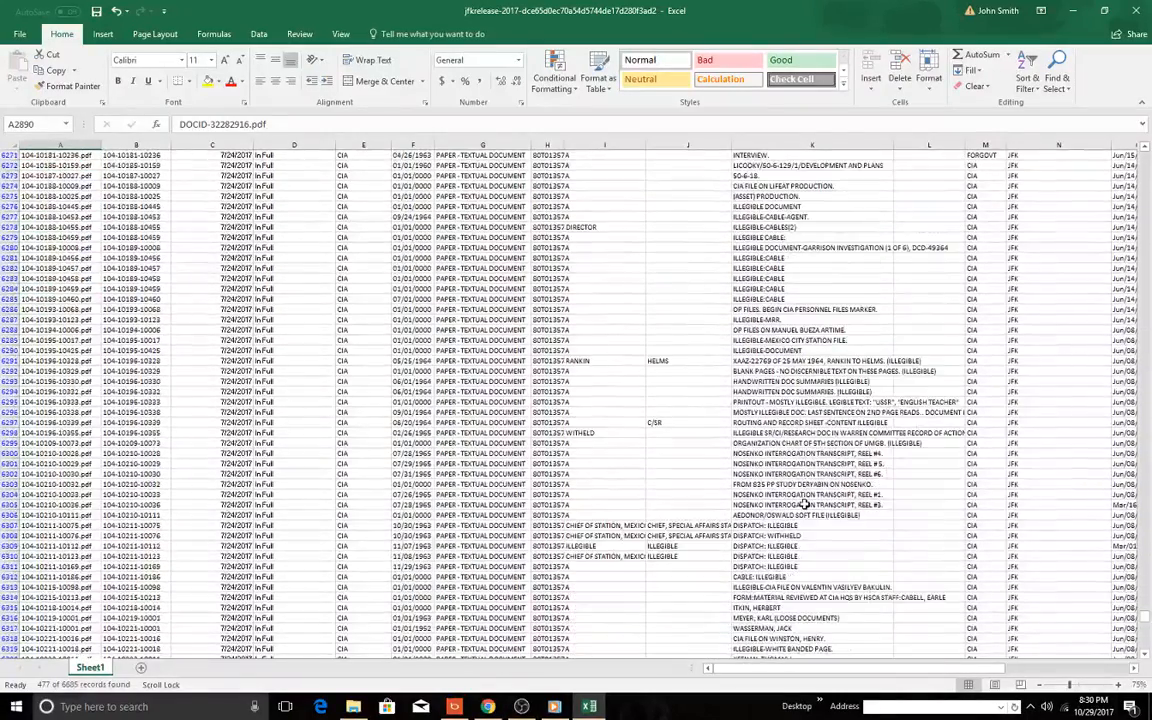
pyautogui.scroll(-3, 803, 504)
pyautogui.scroll(-3, 803, 504)
pyautogui.scroll(-2, 803, 504)
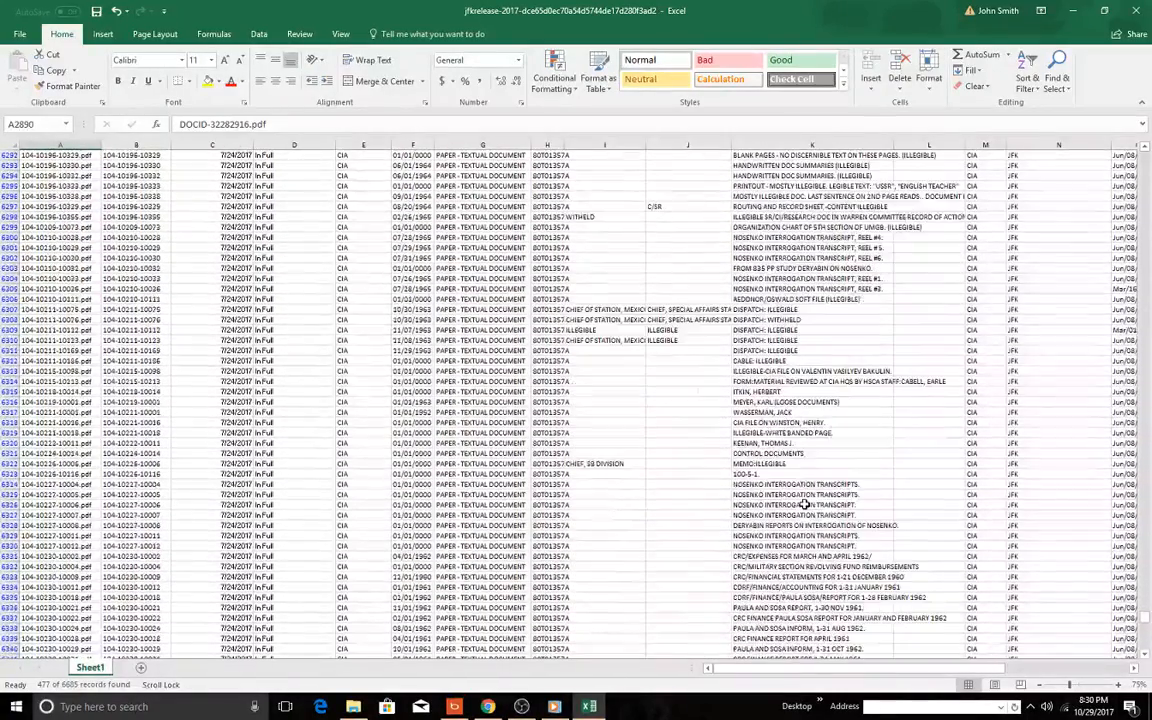
pyautogui.click(756, 484)
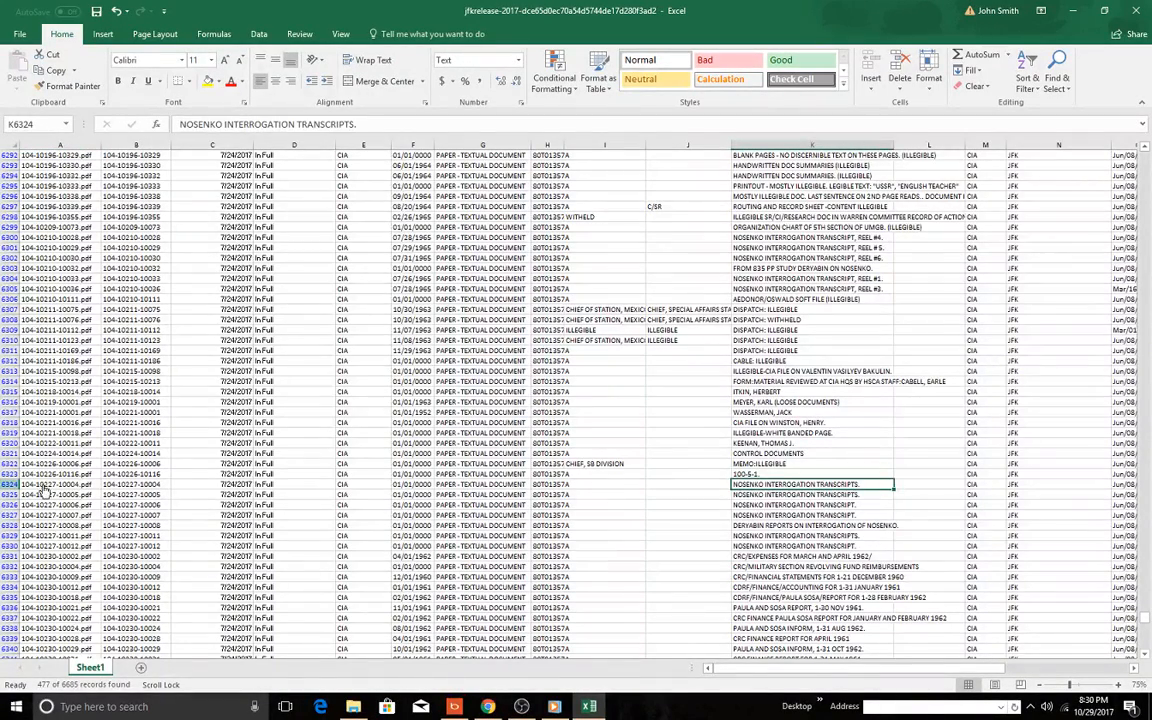
pyautogui.click(787, 526)
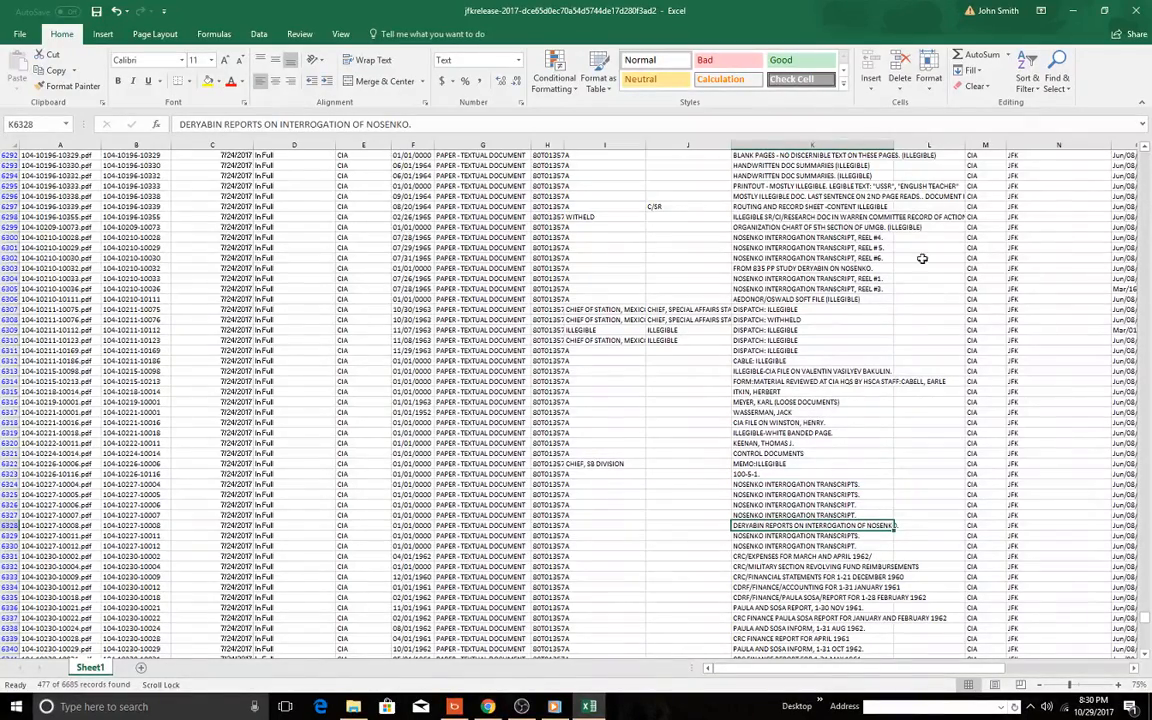
pyautogui.scroll(-2, 830, 472)
pyautogui.scroll(-1, 830, 472)
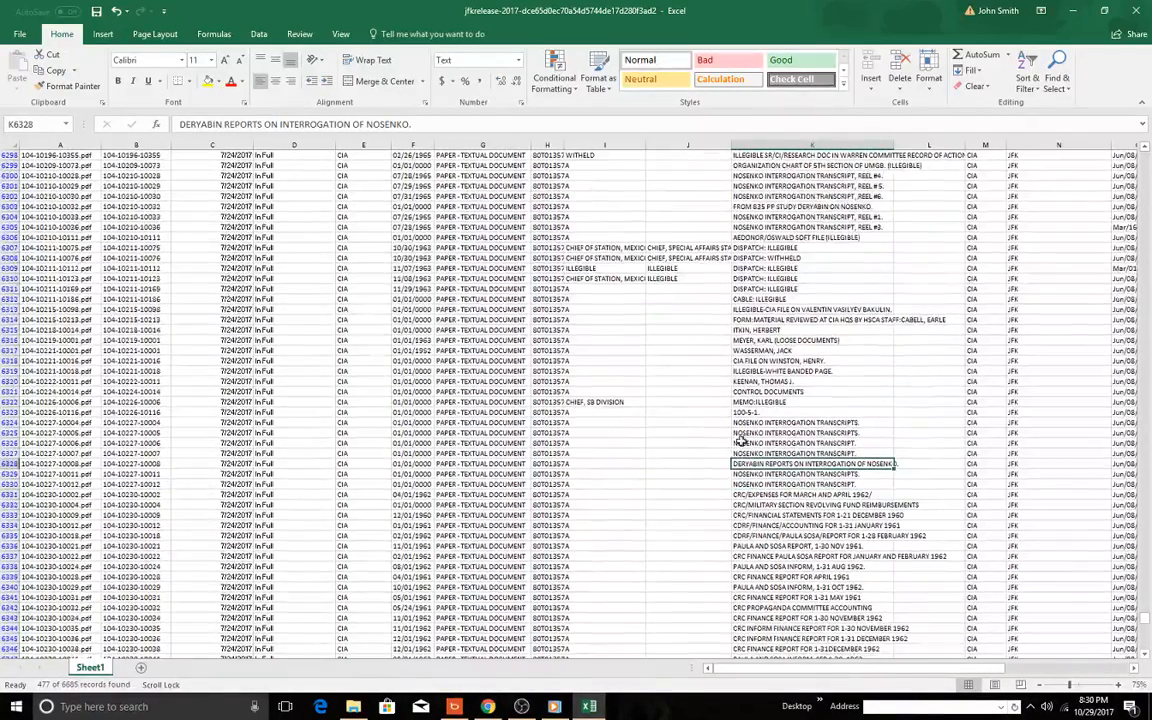
pyautogui.click(750, 422)
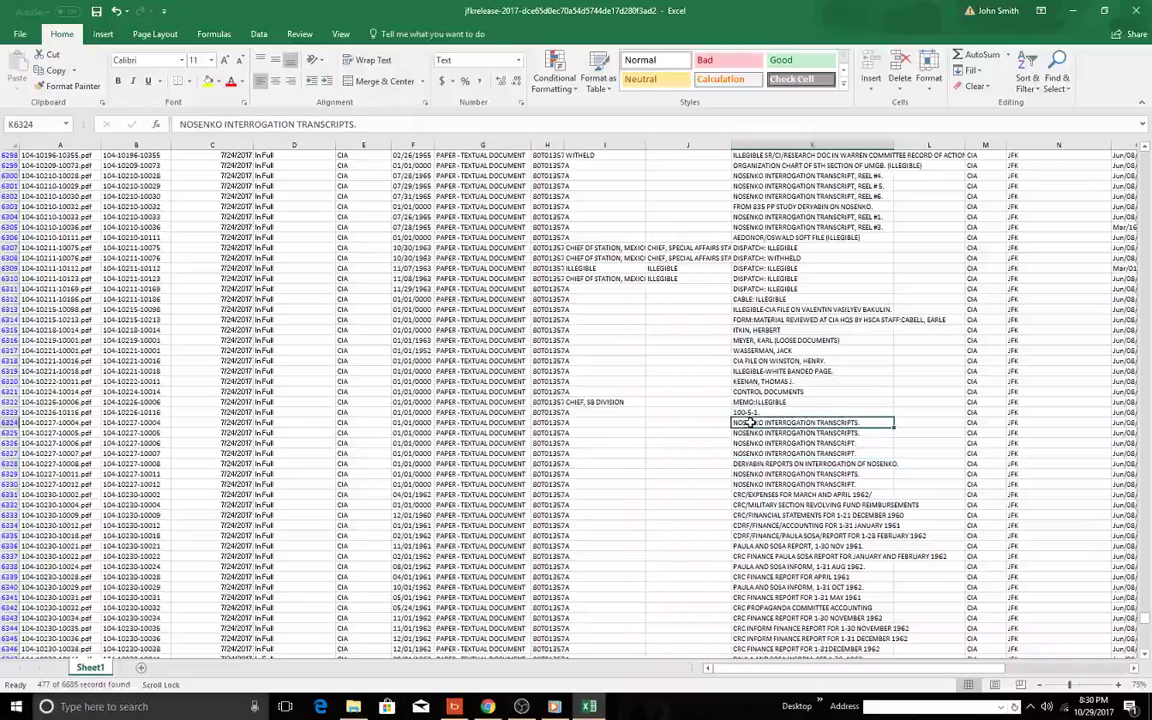
pyautogui.click(765, 176)
pyautogui.press('Down')
pyautogui.press('Down')
pyautogui.scroll(-2, 803, 424)
pyautogui.scroll(-2, 740, 368)
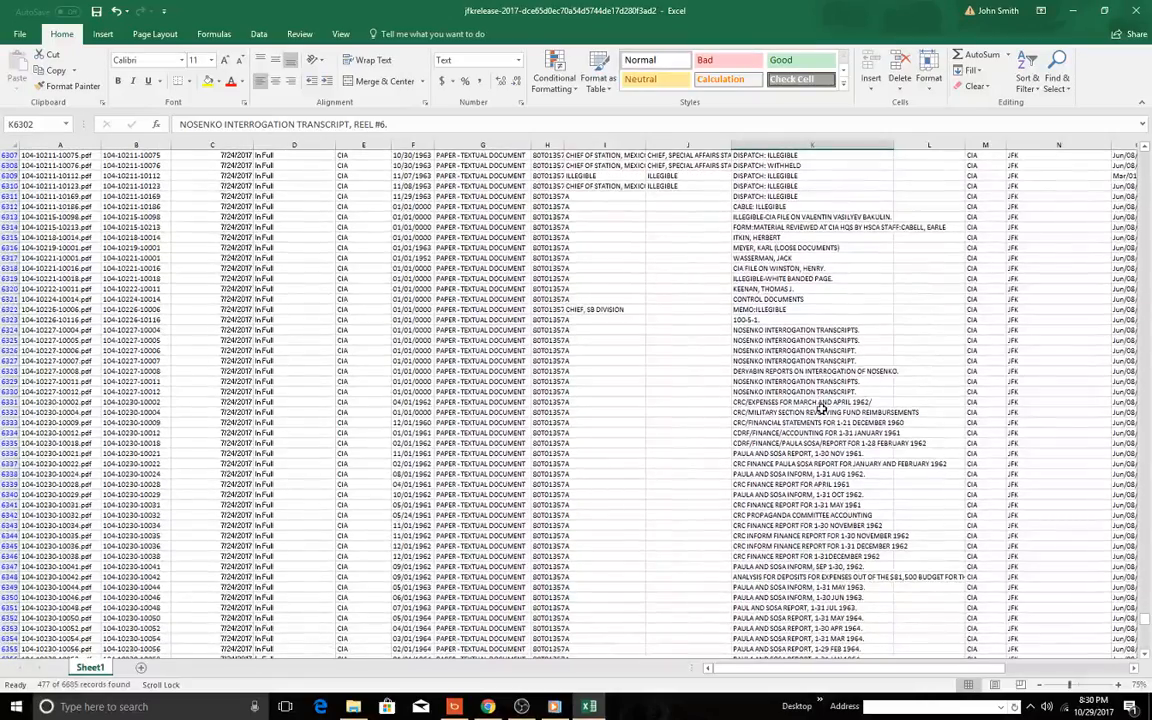
pyautogui.scroll(-2, 820, 405)
pyautogui.scroll(-2, 820, 405)
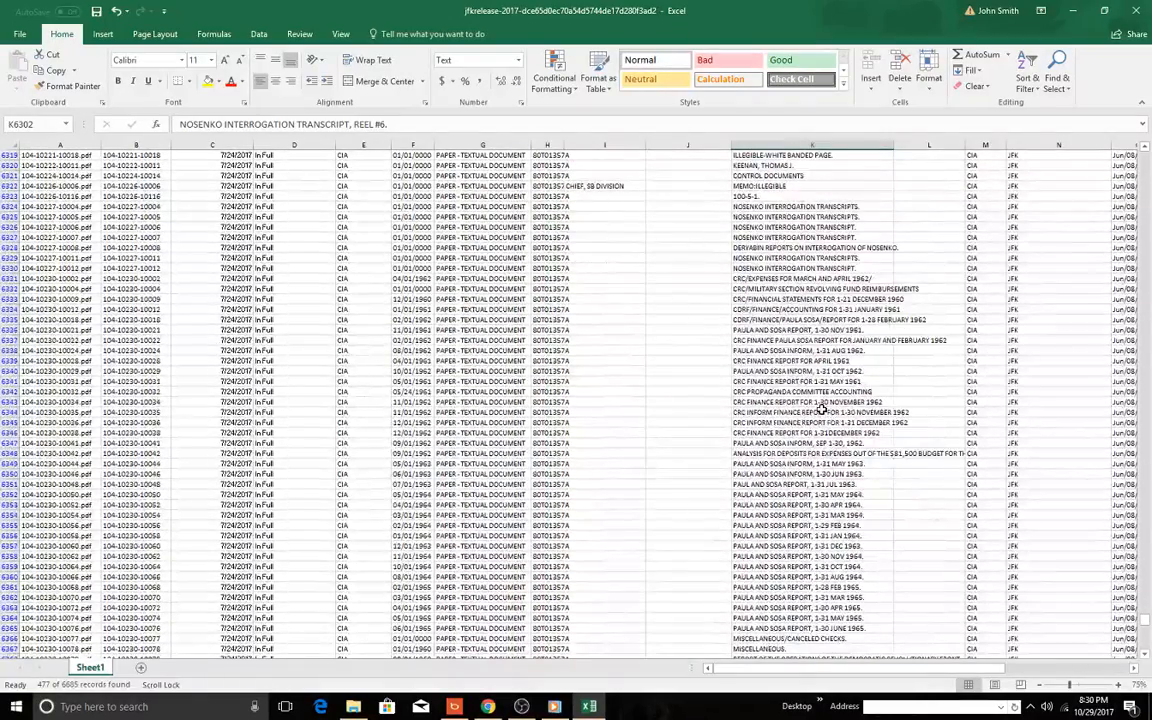
pyautogui.scroll(-3, 820, 410)
pyautogui.scroll(-3, 820, 410)
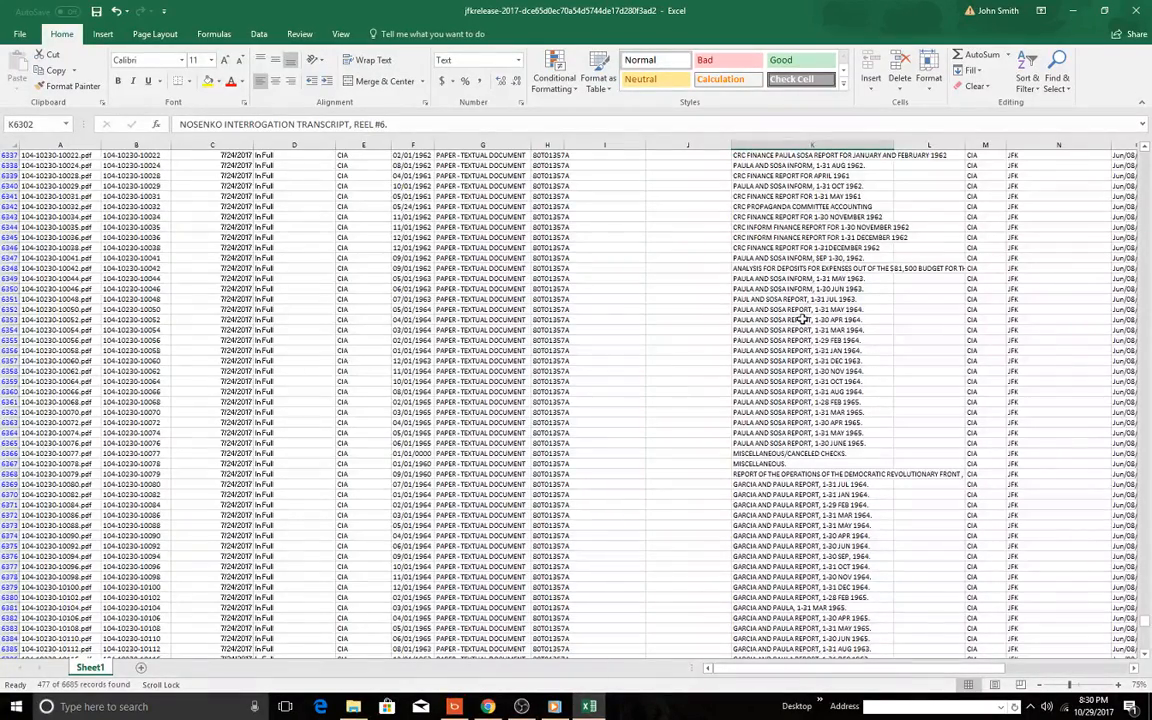
pyautogui.scroll(-3, 803, 318)
pyautogui.scroll(-3, 803, 318)
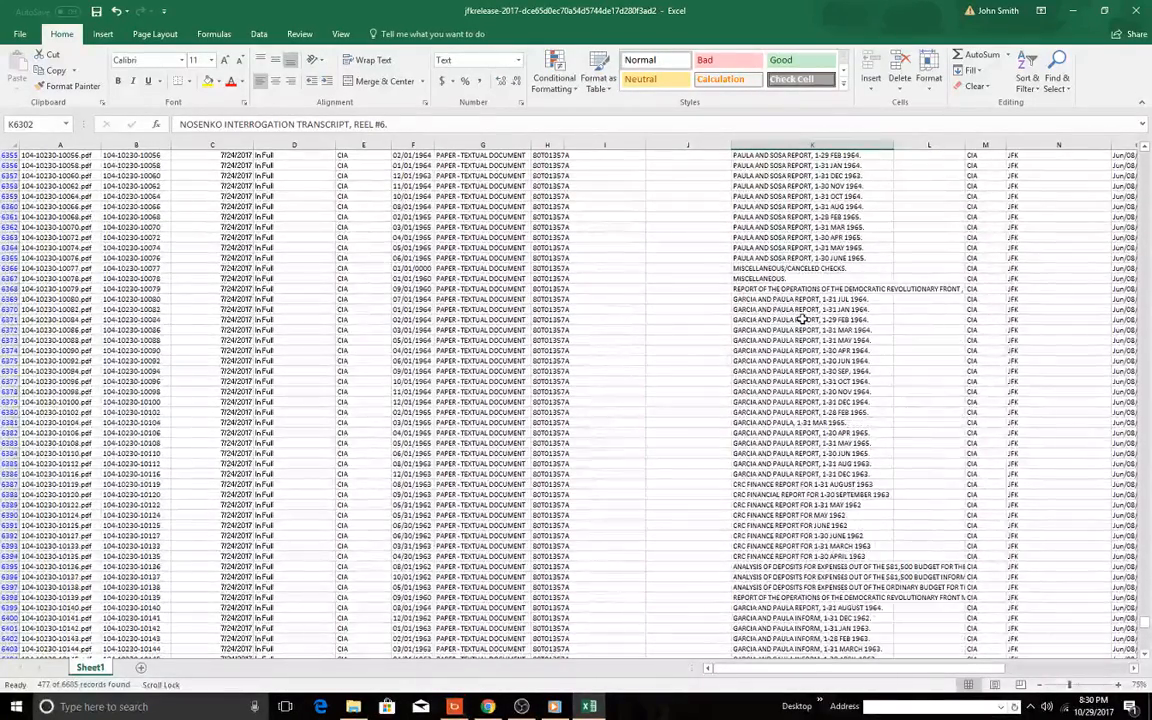
pyautogui.scroll(-3, 803, 318)
pyautogui.scroll(-2, 803, 318)
pyautogui.scroll(-1, 803, 318)
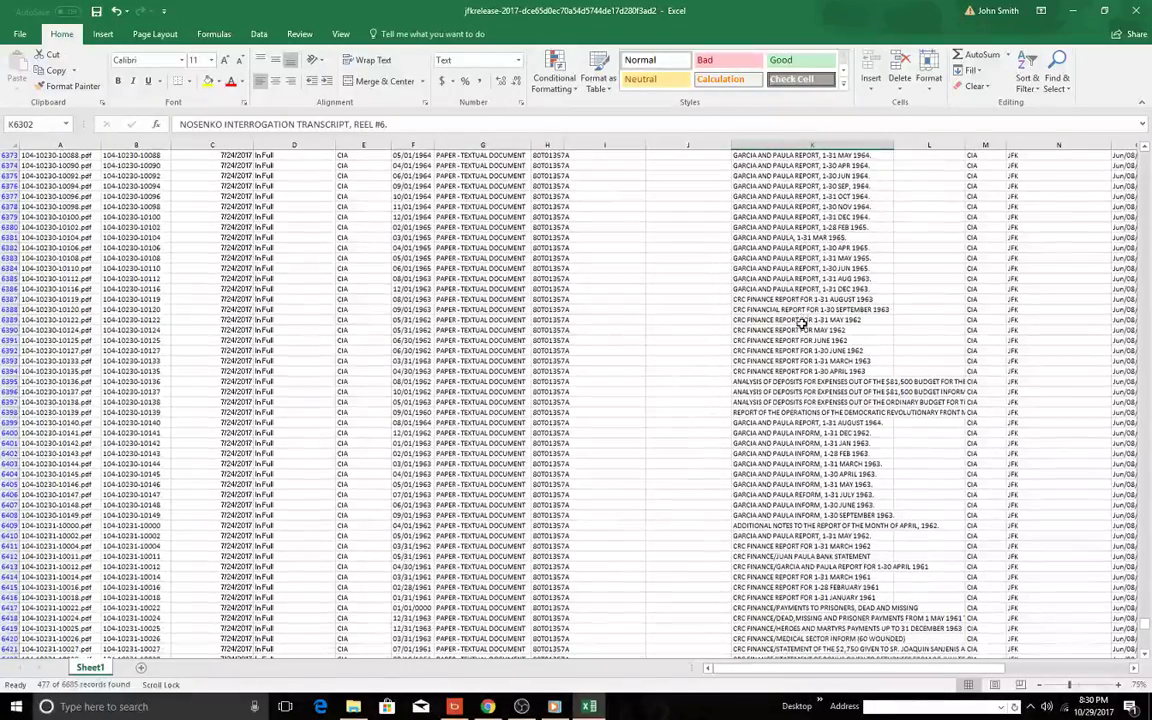
pyautogui.click(785, 413)
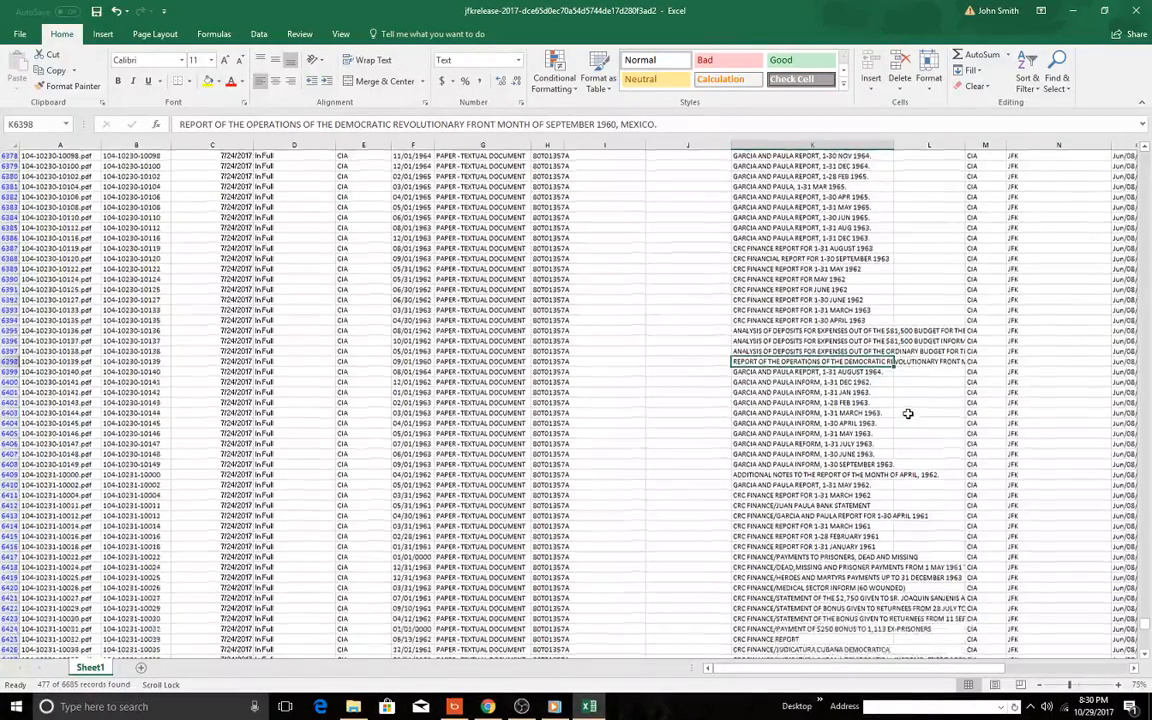
pyautogui.scroll(-7, 907, 413)
pyautogui.scroll(-4, 907, 413)
pyautogui.scroll(-3, 907, 413)
pyautogui.scroll(-2, 907, 413)
pyautogui.scroll(-3, 907, 413)
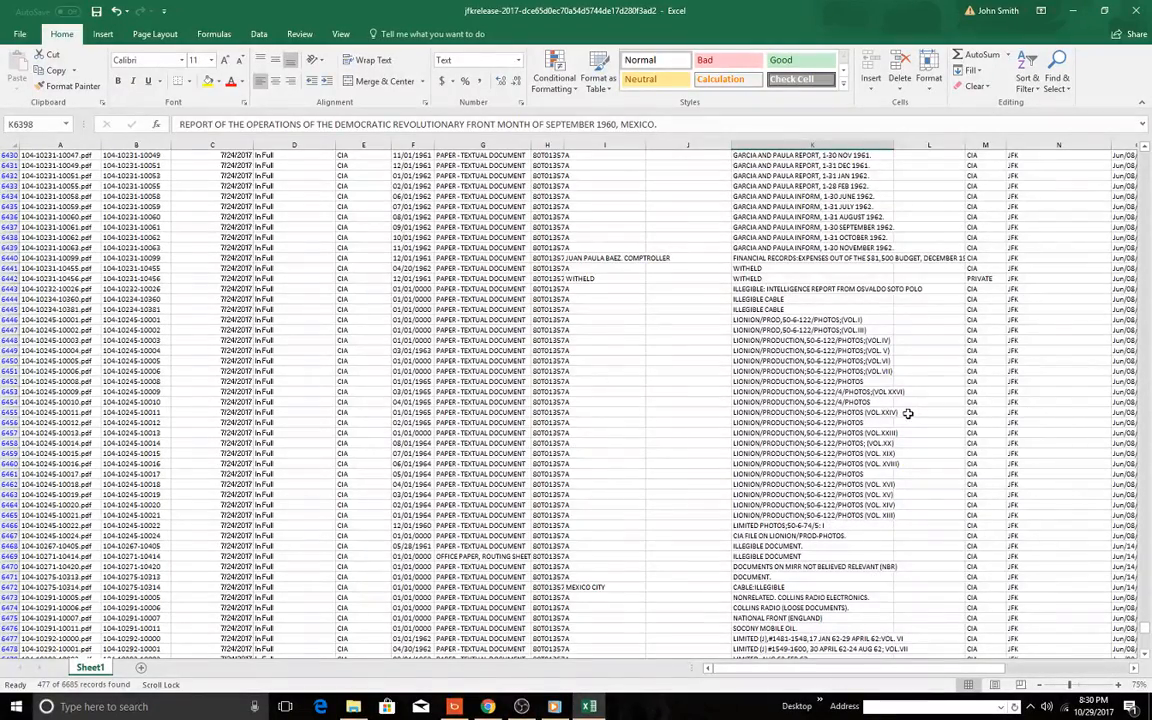
pyautogui.scroll(-3, 907, 413)
pyautogui.scroll(-3, 907, 413)
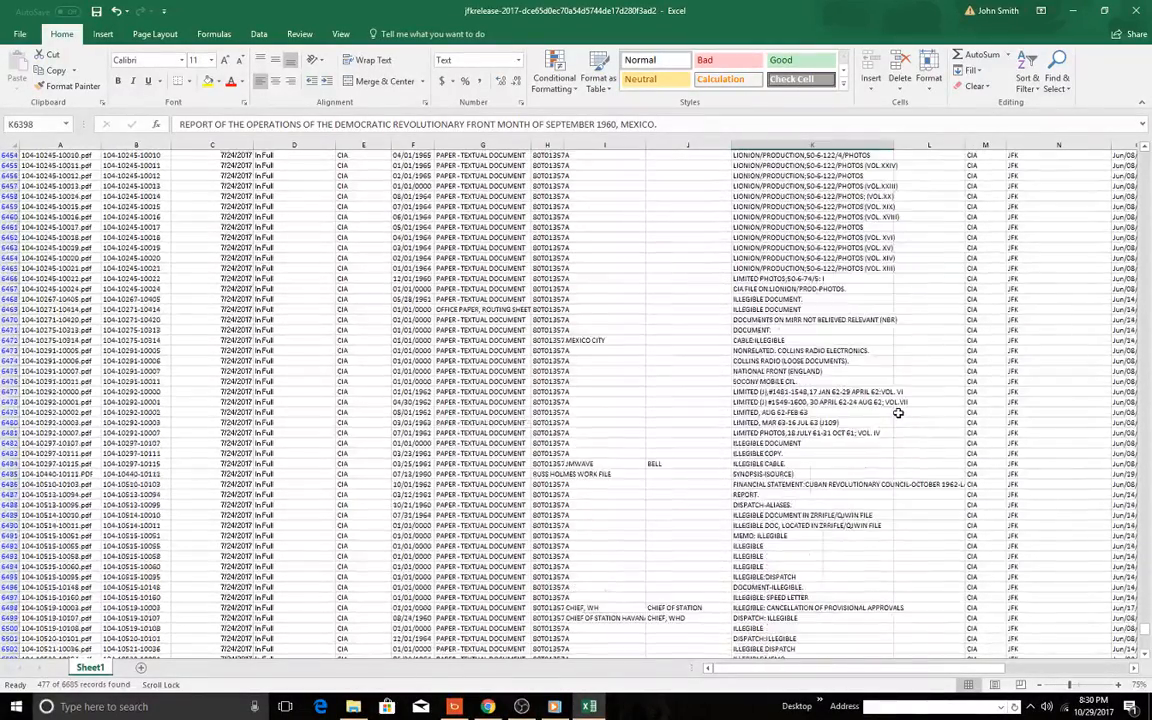
pyautogui.scroll(-3, 898, 413)
pyautogui.scroll(-3, 898, 413)
pyautogui.scroll(-3, 898, 413)
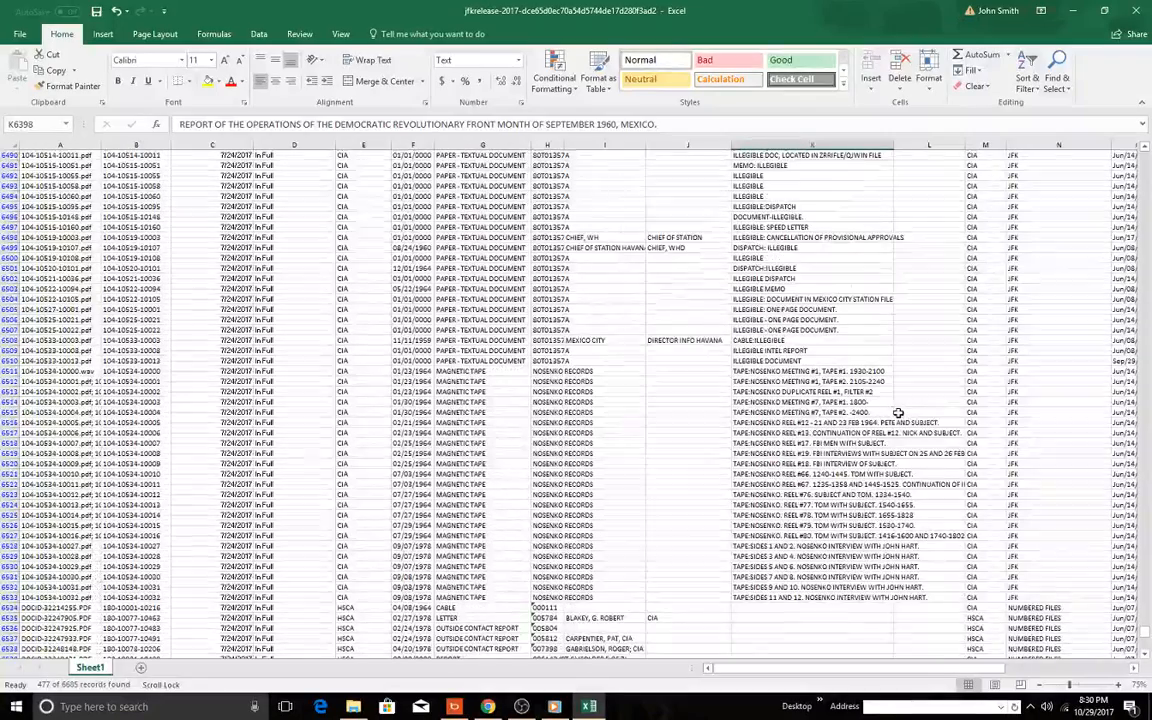
pyautogui.scroll(-3, 898, 413)
pyautogui.click(760, 402)
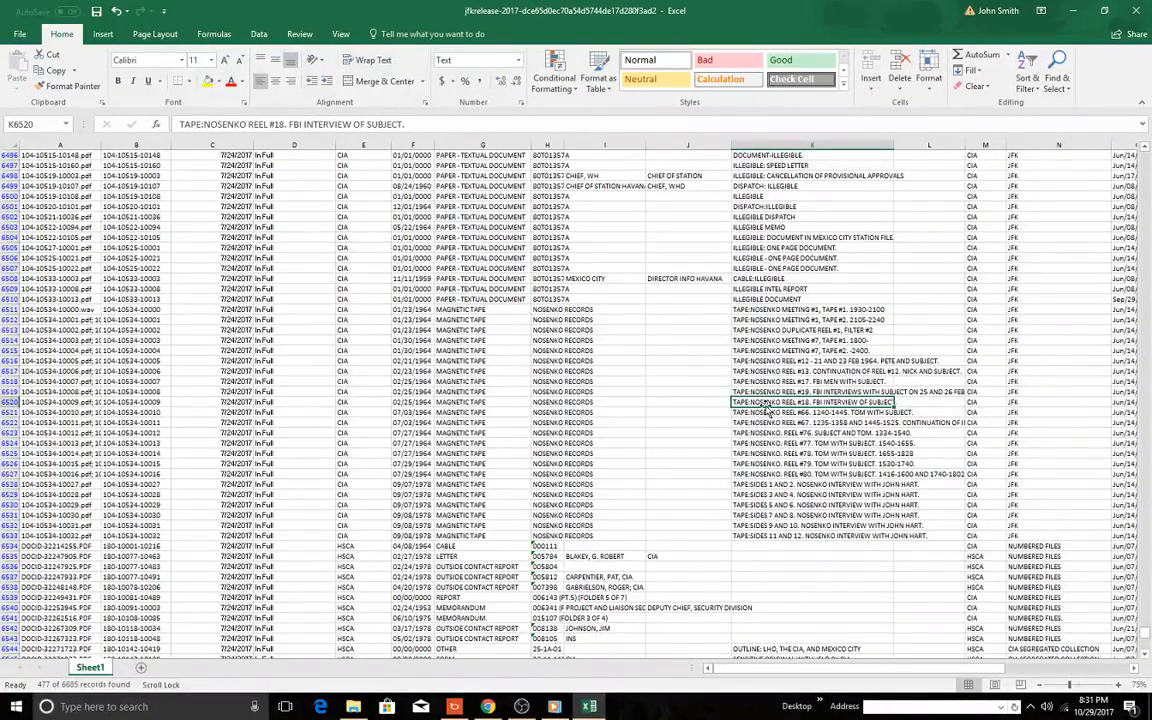
pyautogui.moveTo(548, 309)
pyautogui.mouseDown()
pyautogui.moveTo(548, 537)
pyautogui.moveTo(589, 545)
pyautogui.mouseUp()
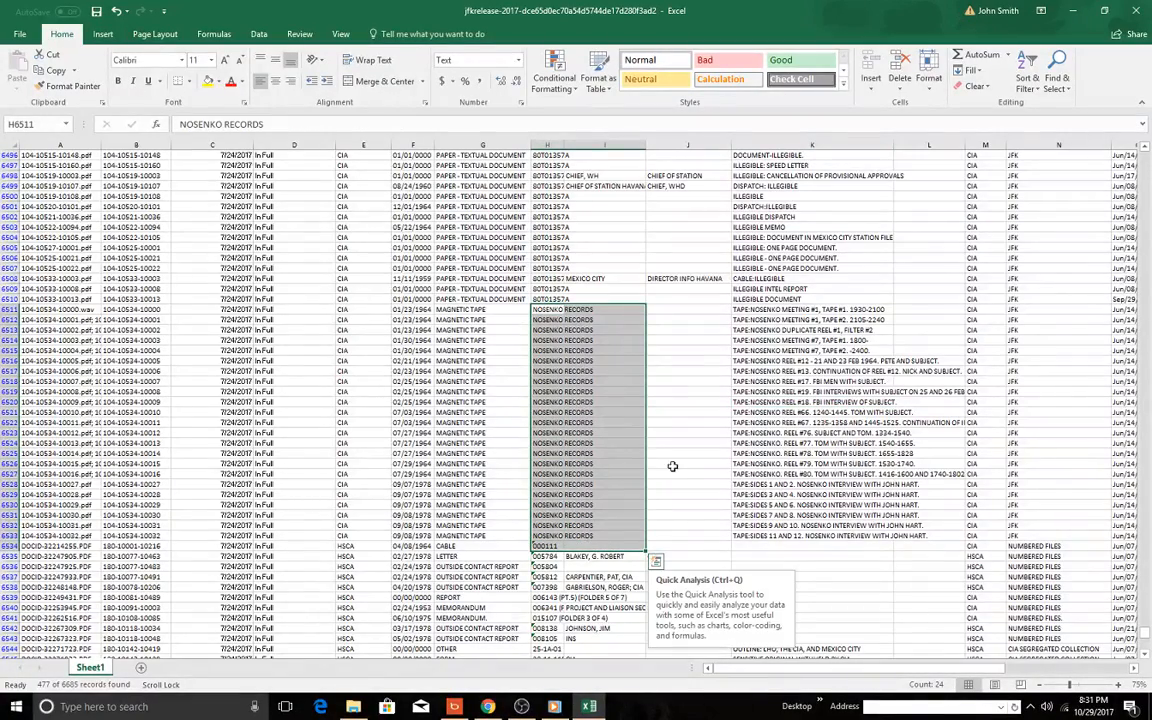
pyautogui.scroll(-2, 700, 400)
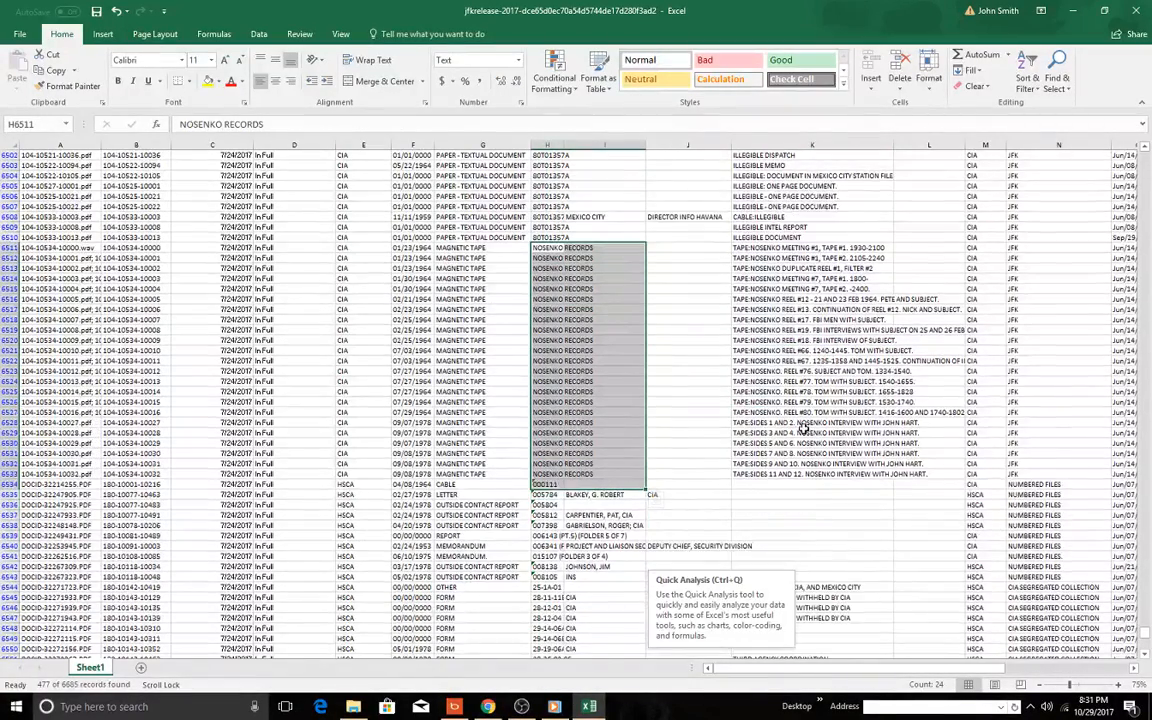
pyautogui.scroll(-2, 600, 350)
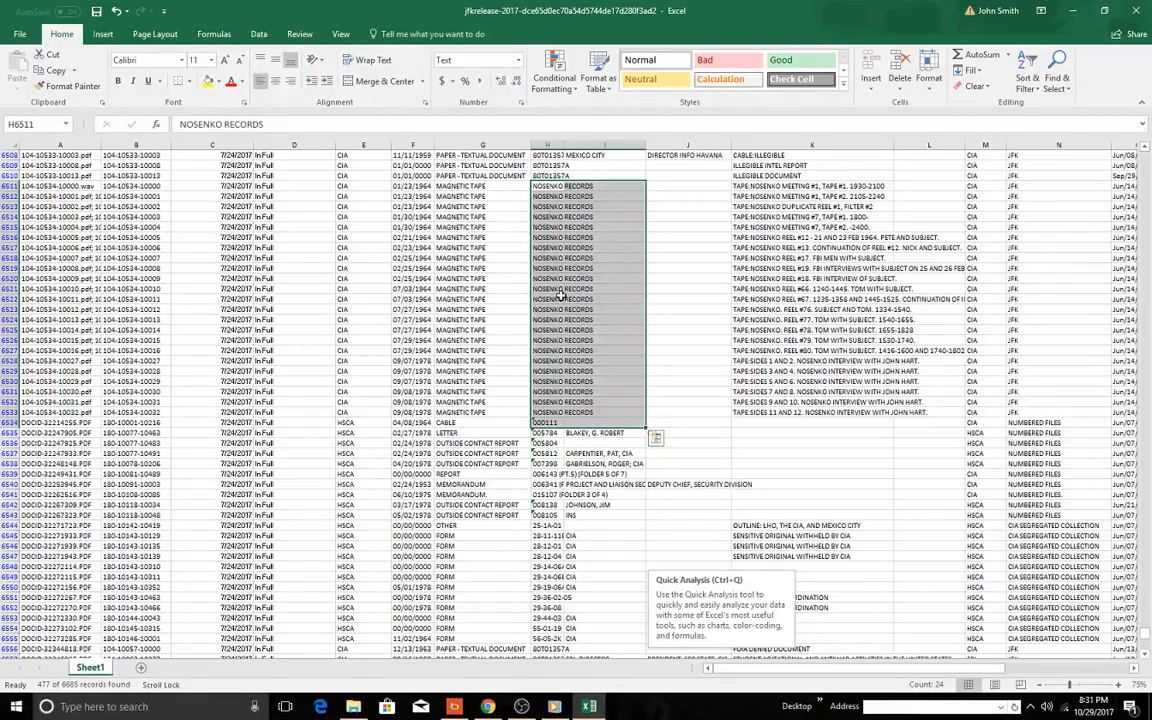
pyautogui.click(560, 215)
pyautogui.scroll(-2, 847, 413)
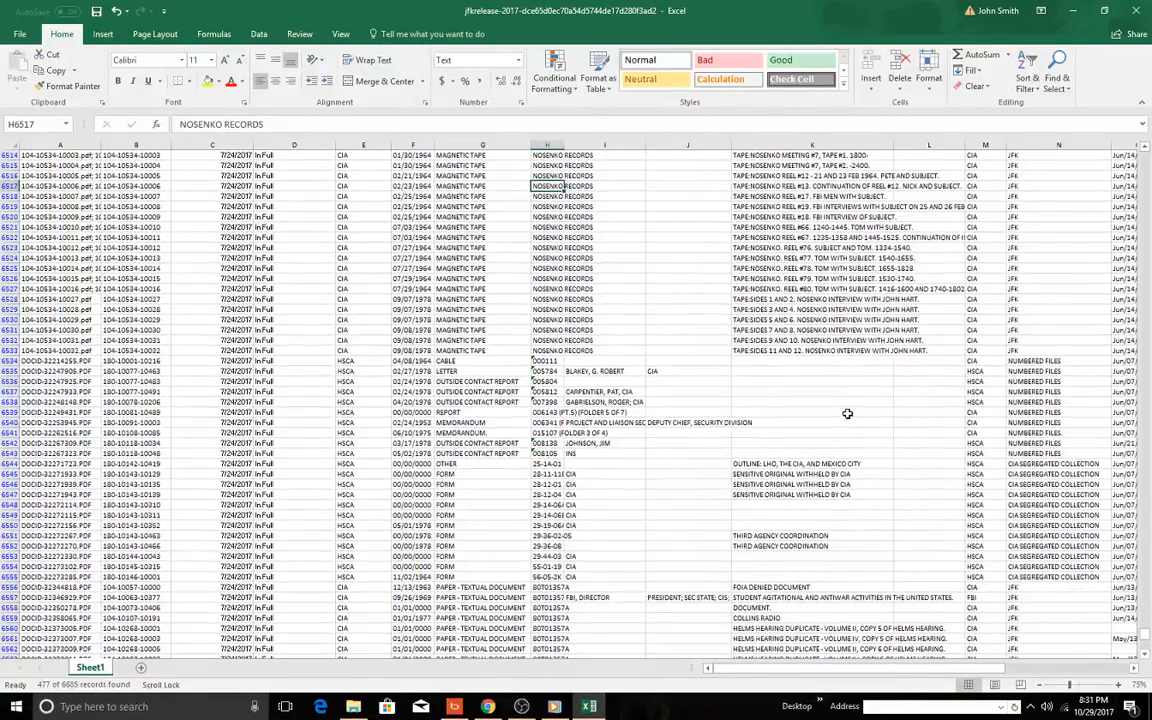
pyautogui.scroll(-2, 847, 413)
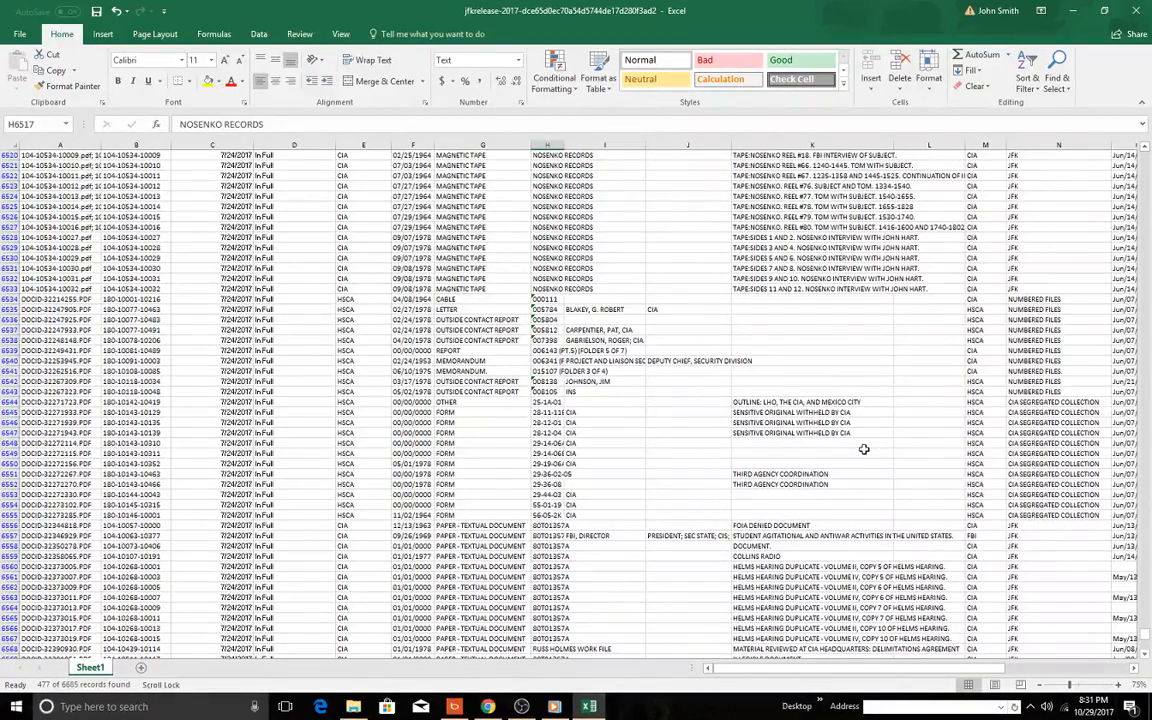
pyautogui.scroll(-2, 760, 385)
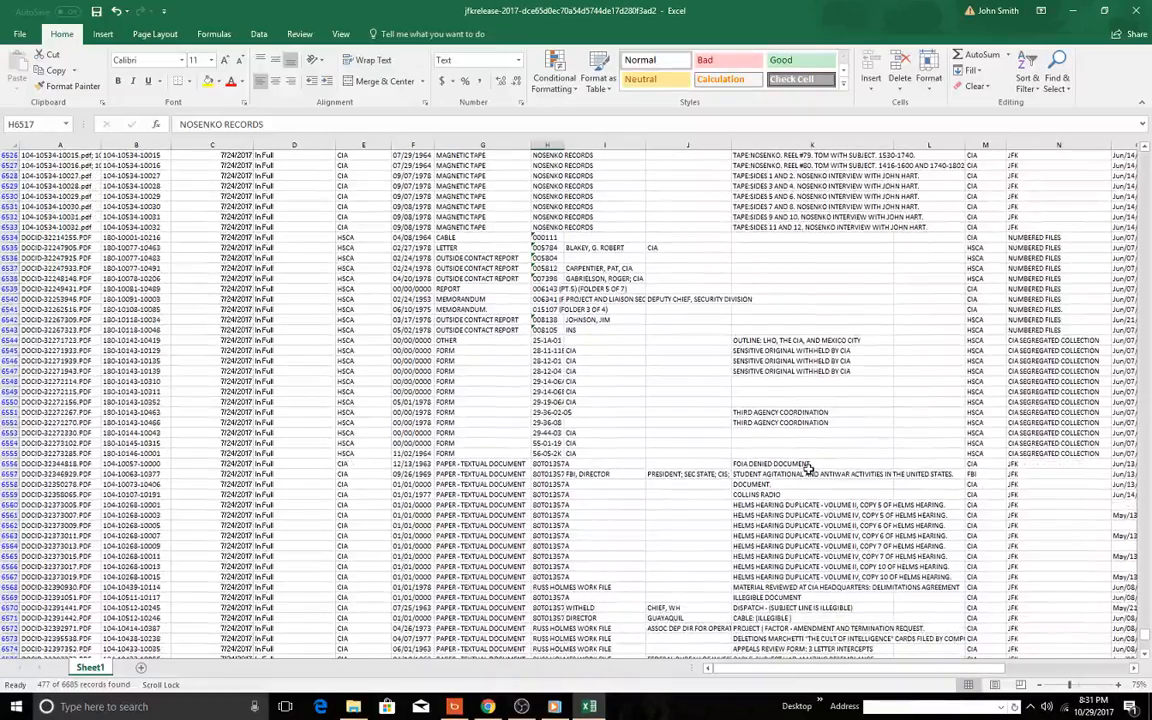
pyautogui.scroll(-3, 808, 466)
pyautogui.scroll(-3, 808, 466)
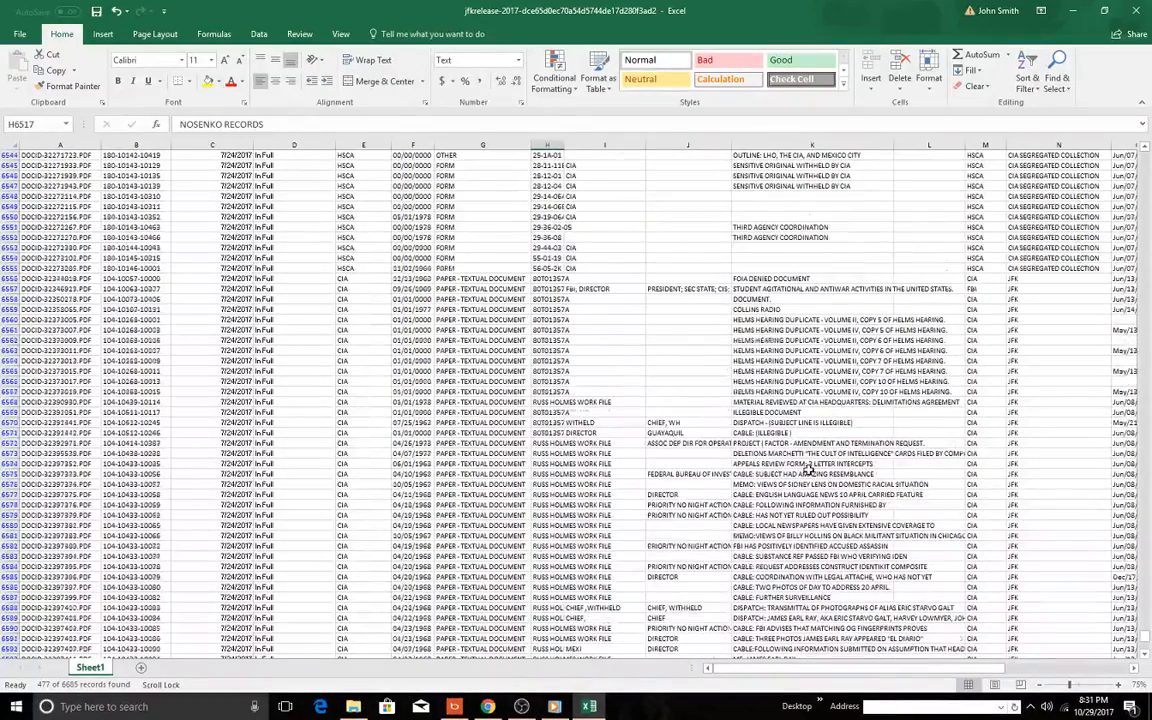
pyautogui.scroll(-2, 808, 466)
pyautogui.scroll(-1, 808, 466)
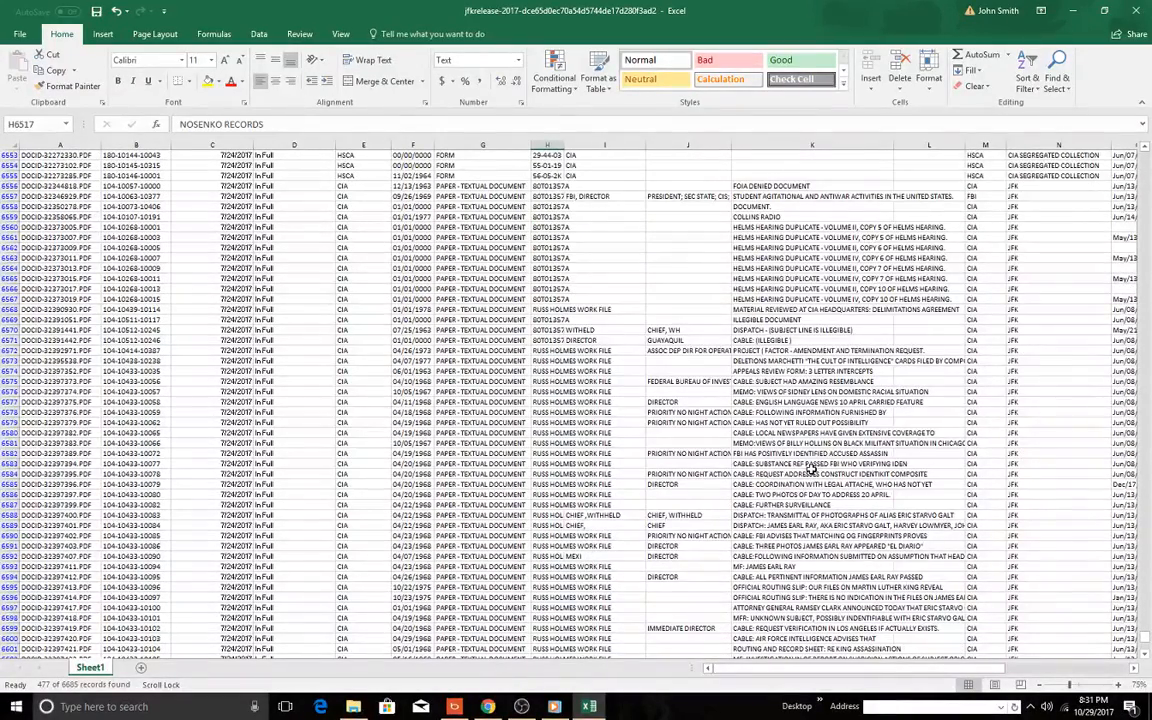
pyautogui.scroll(-2, 800, 440)
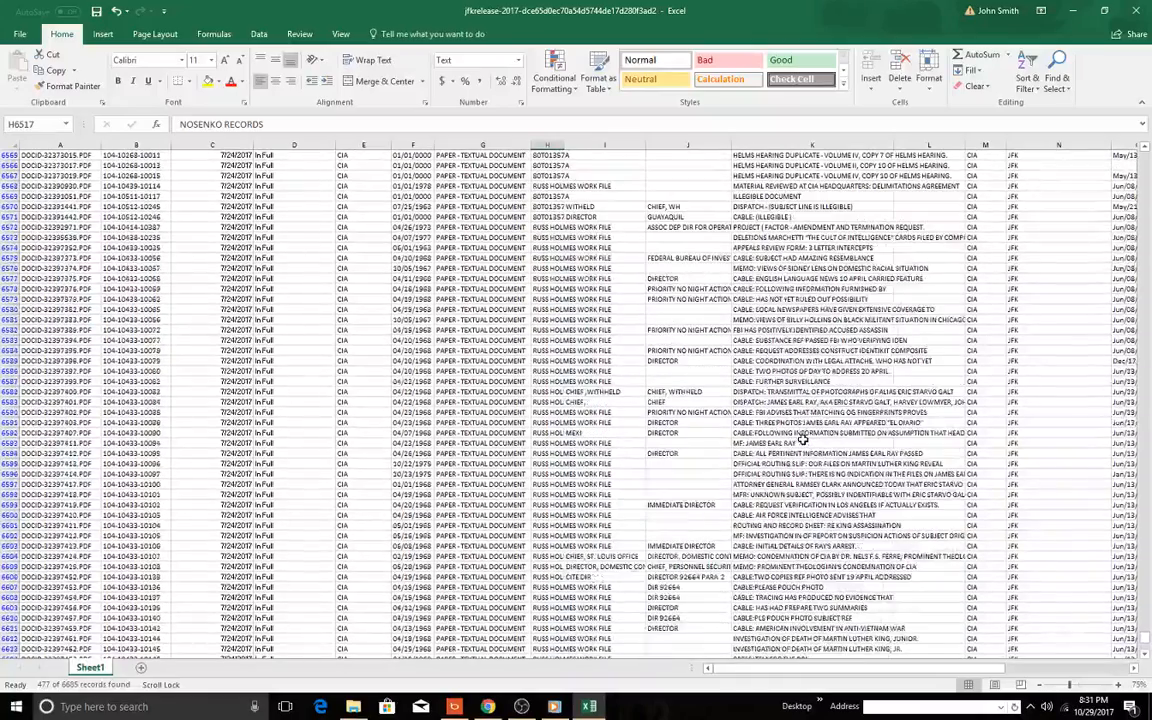
pyautogui.scroll(-2, 803, 440)
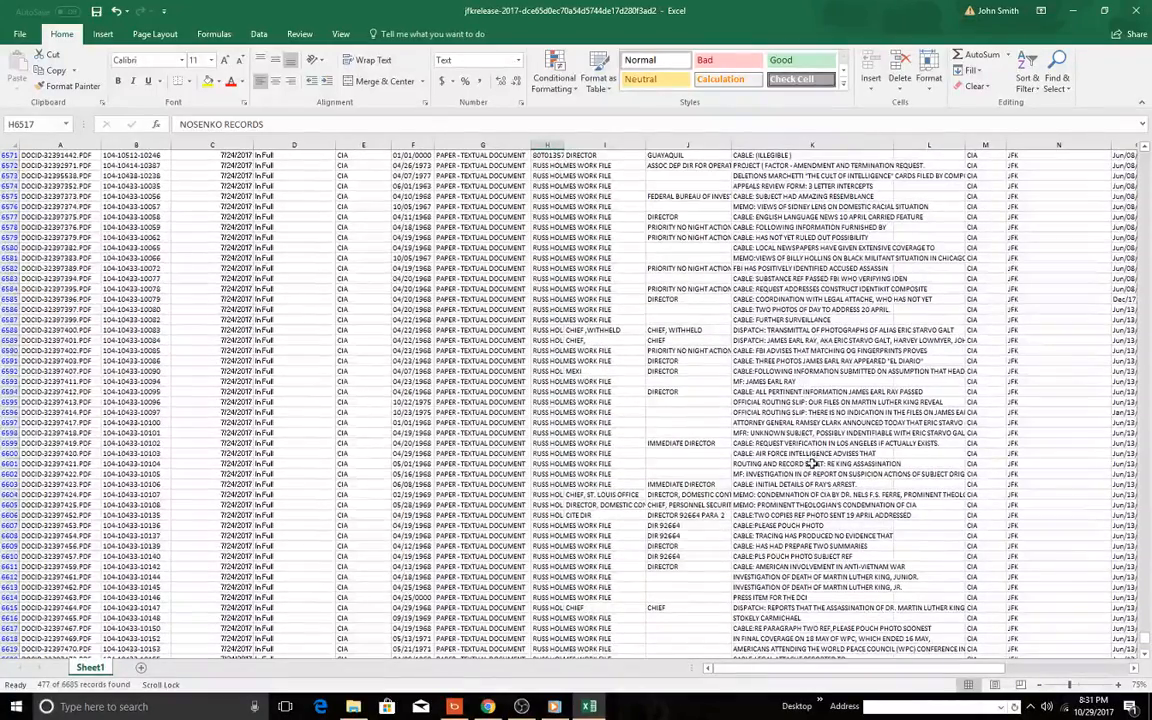
pyautogui.click(759, 432)
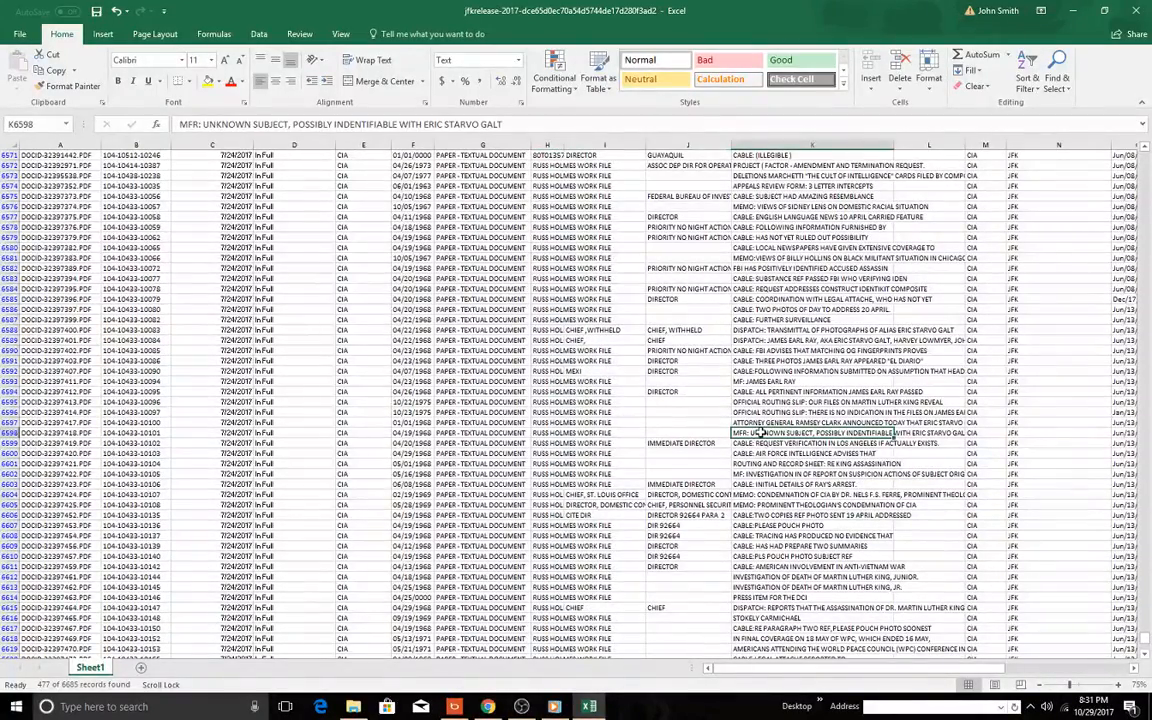
pyautogui.click(935, 437)
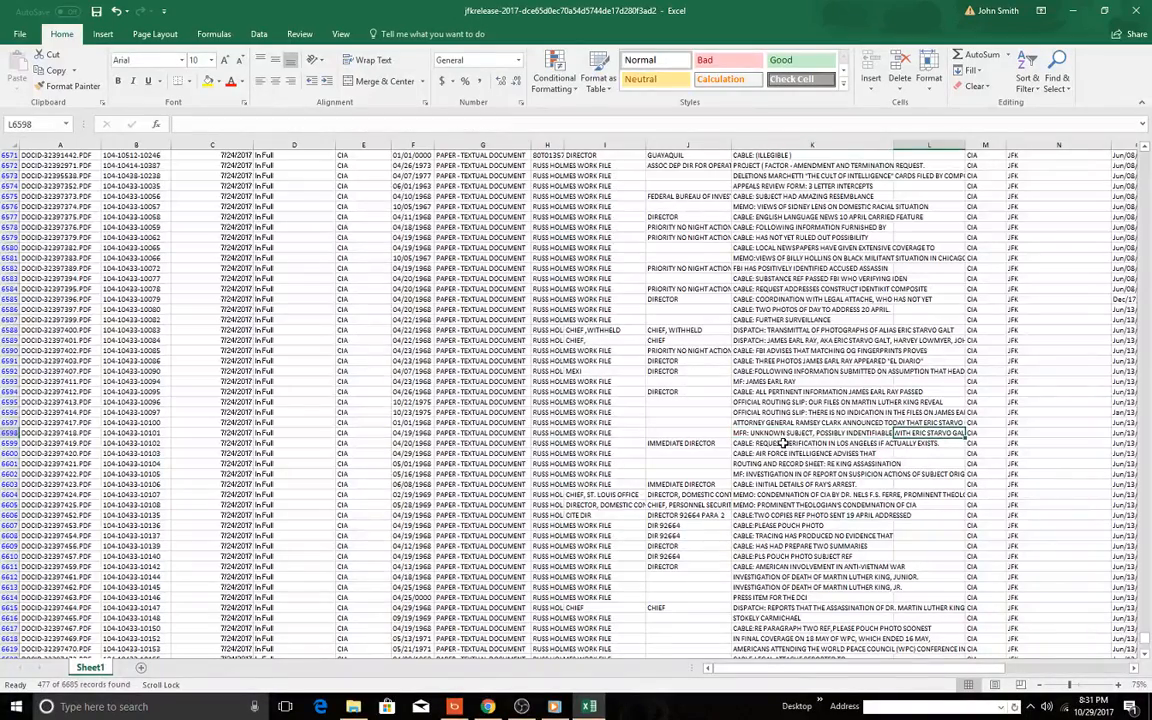
pyautogui.press('Left')
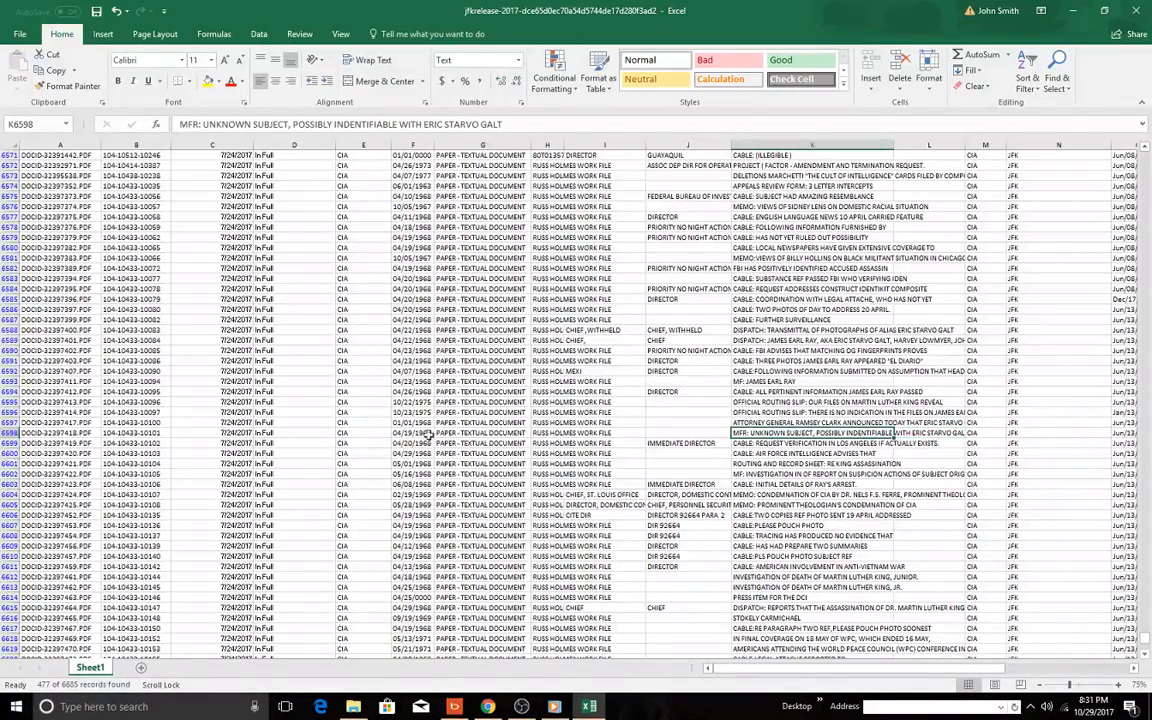
# Follow the DOCID-32397418.PDF hyperlink on the Galt memo row to read the PDF in Chrome
pyautogui.click(33, 434)
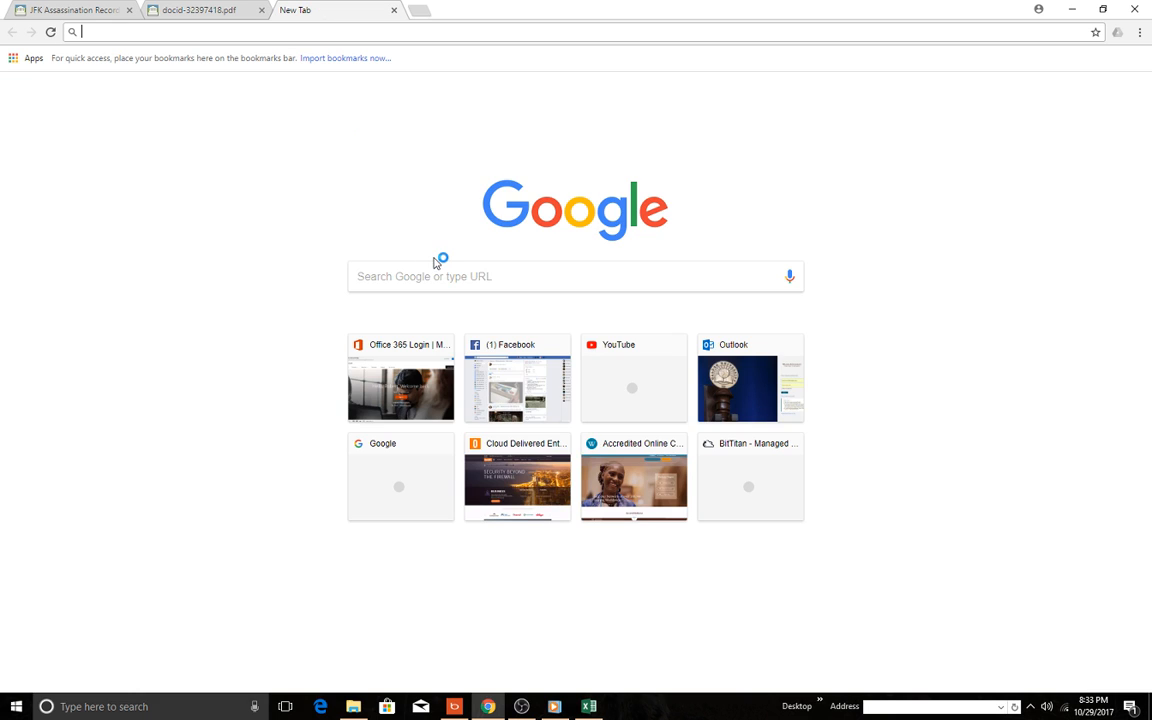
# Search Google for 'eric starvo galt' and bring up the image results with the FBI wanted flyer
pyautogui.click(444, 276)
pyautogui.write('eric str')
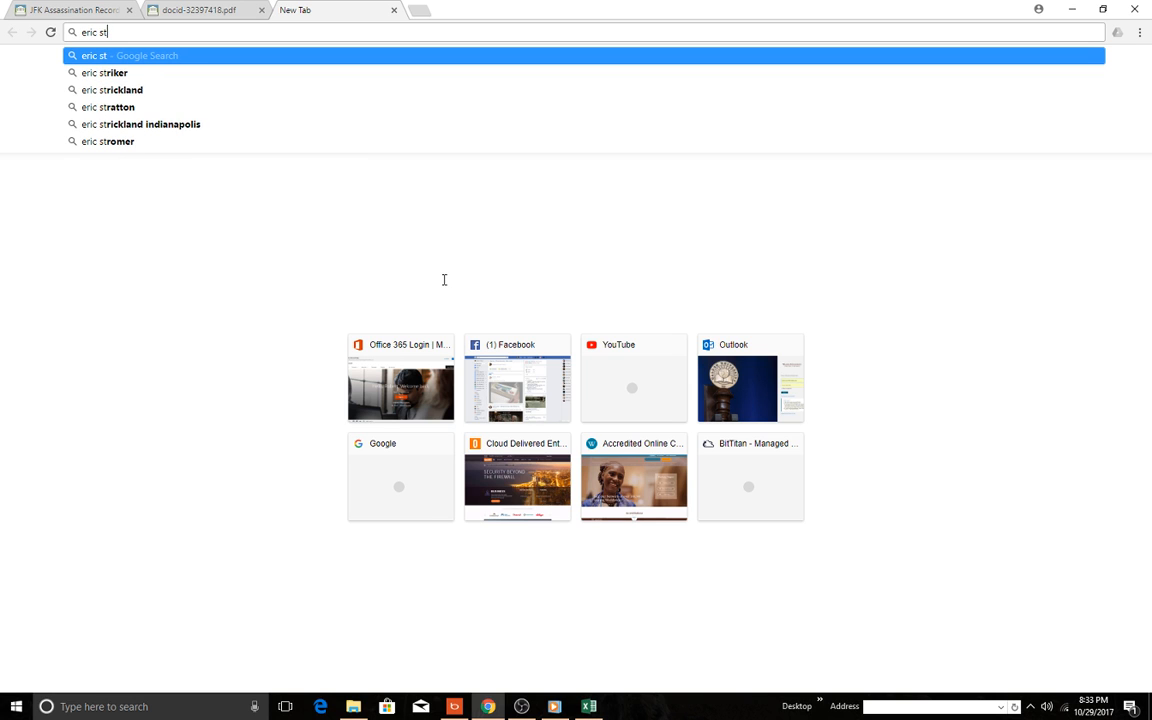
pyautogui.press('BackSpace')
pyautogui.write('arvo galt')
pyautogui.press('Return')
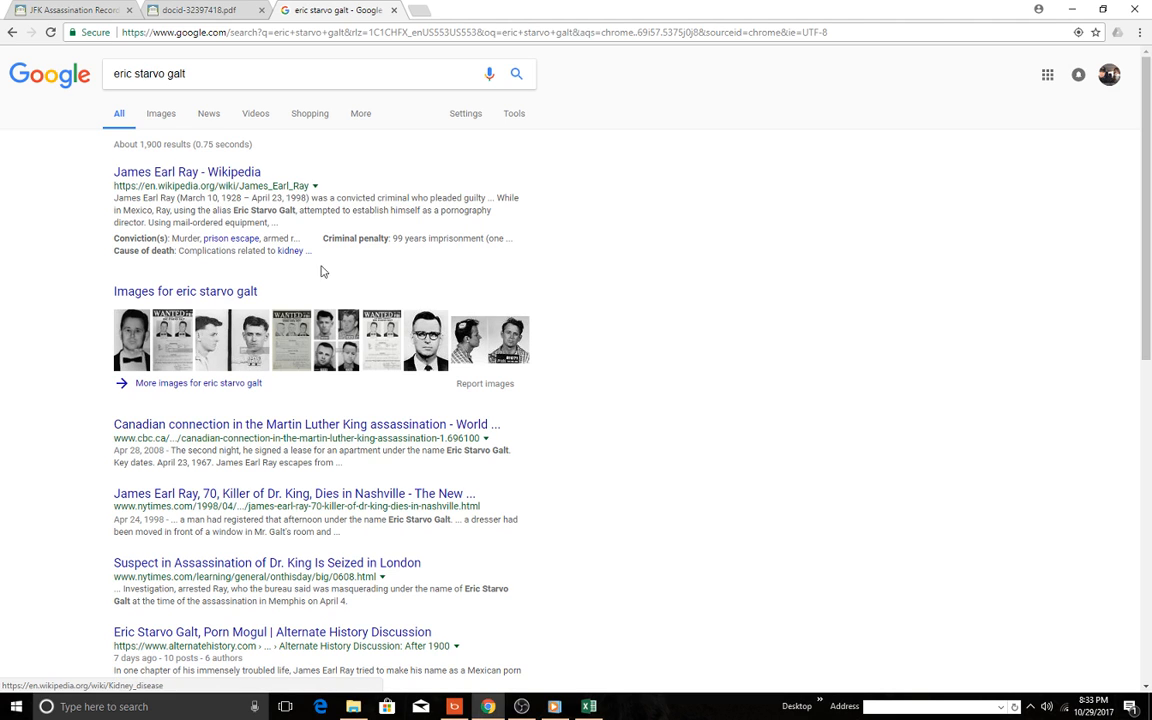
pyautogui.click(172, 340)
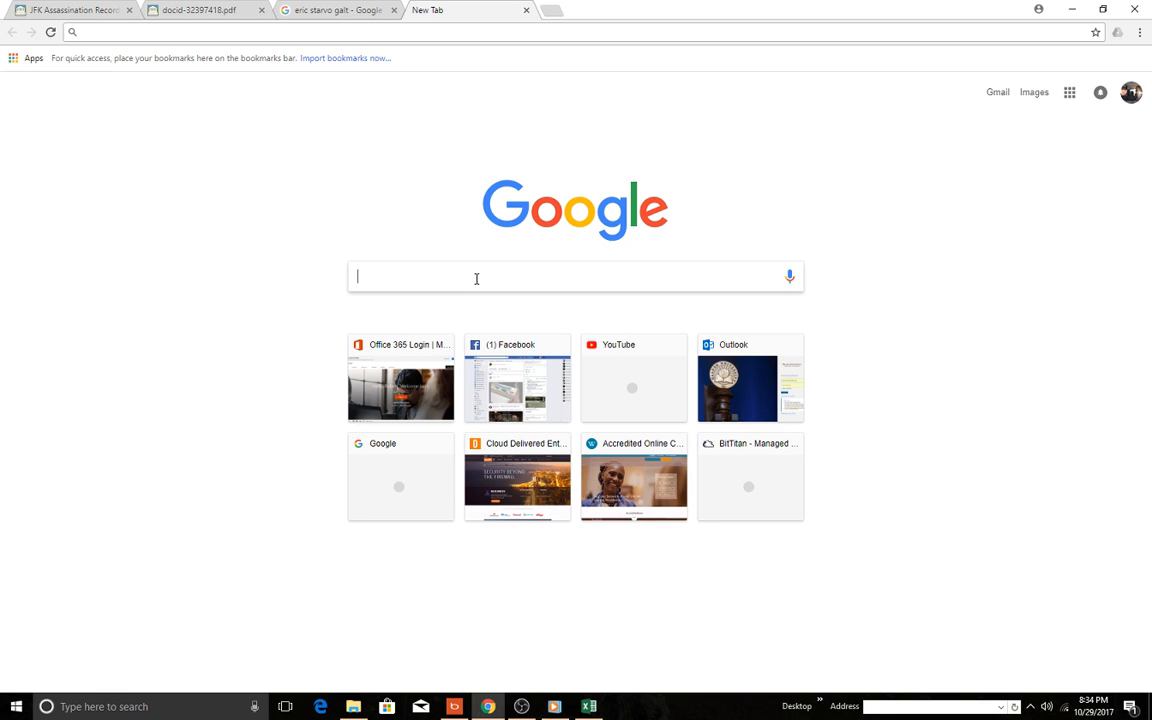
pyautogui.write('dr king ass')
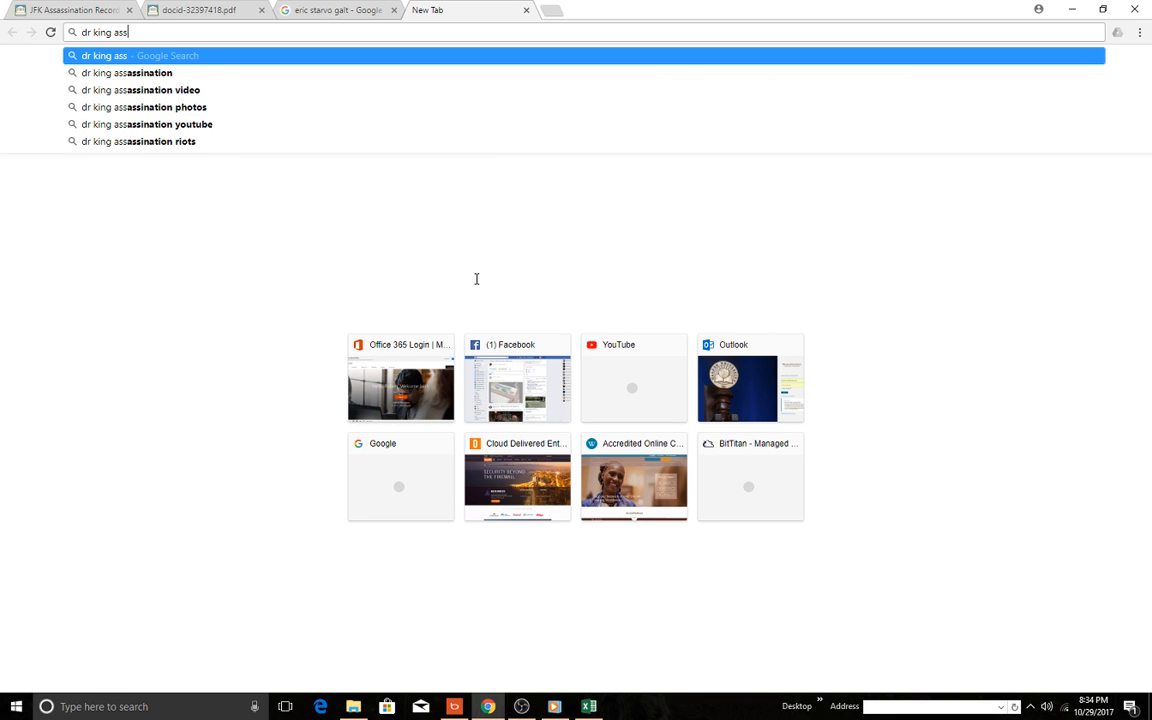
# Search 'dr king assassination', view a TIME funeral photo, then return to the Eric Starvo Galt results tab
pyautogui.click(136, 73)
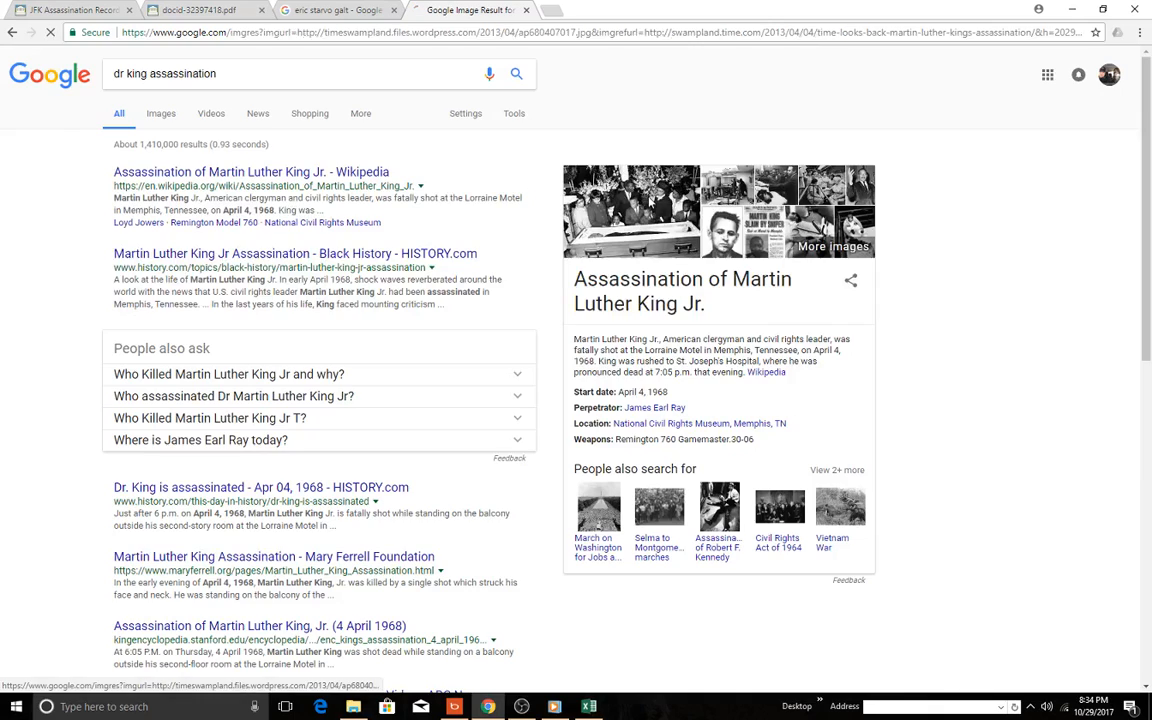
pyautogui.click(587, 195)
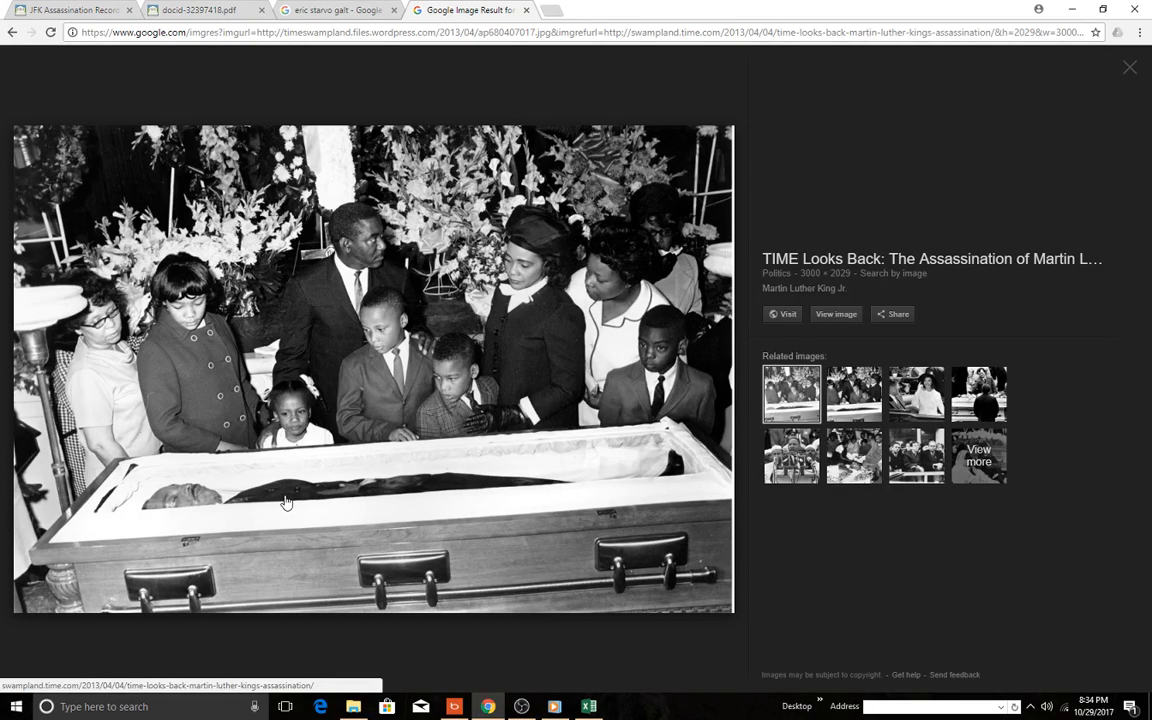
pyautogui.click(340, 10)
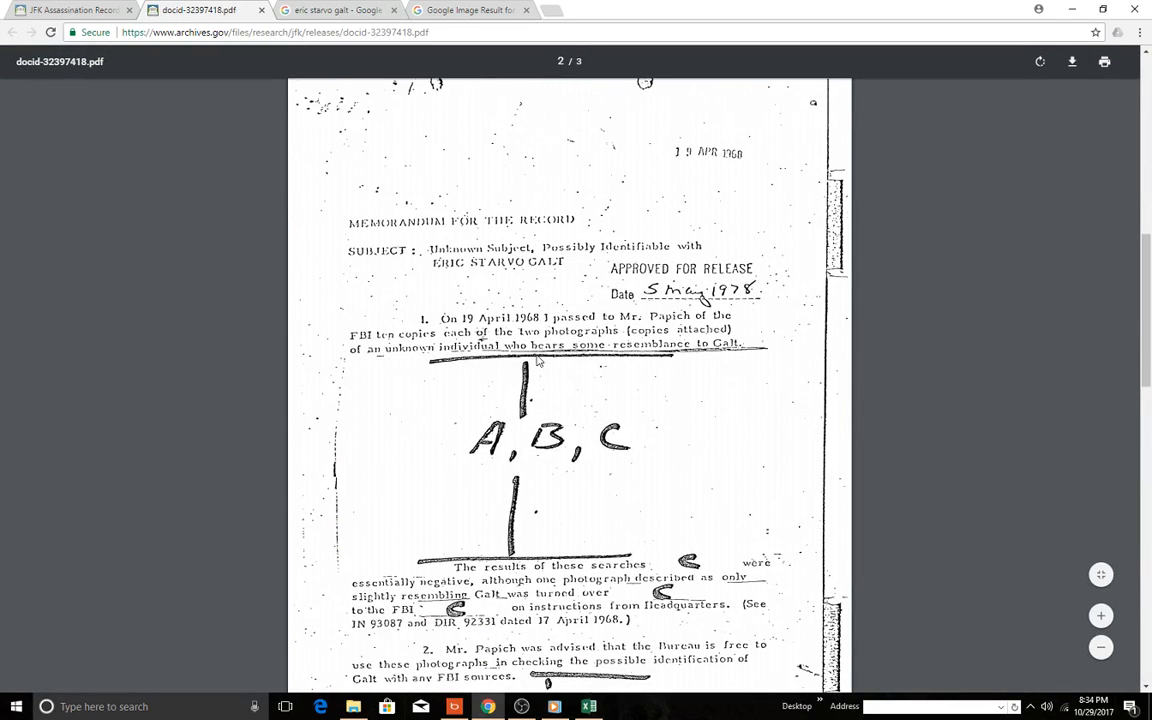
pyautogui.scroll(-2, 538, 362)
pyautogui.scroll(-2, 538, 362)
pyautogui.scroll(-1, 538, 362)
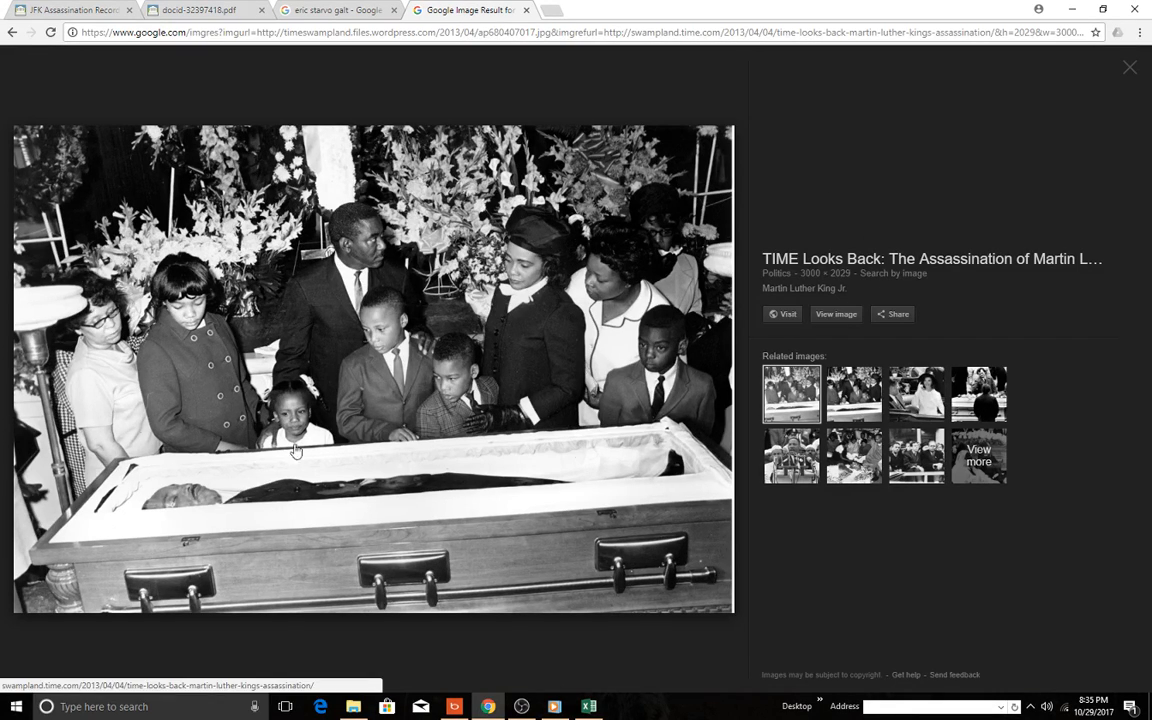
# Preview the St. Louis mugshot and Hake's wanted-poster results, enlarging the James Earl Ray poster
pyautogui.click(335, 10)
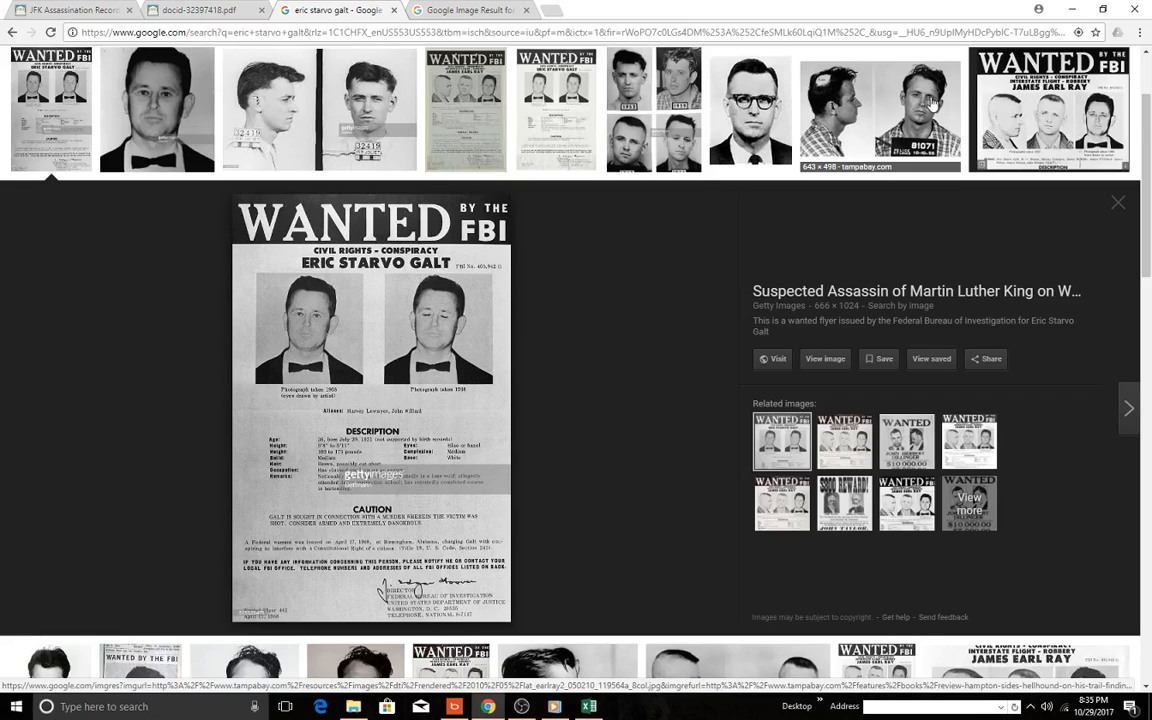
pyautogui.click(816, 100)
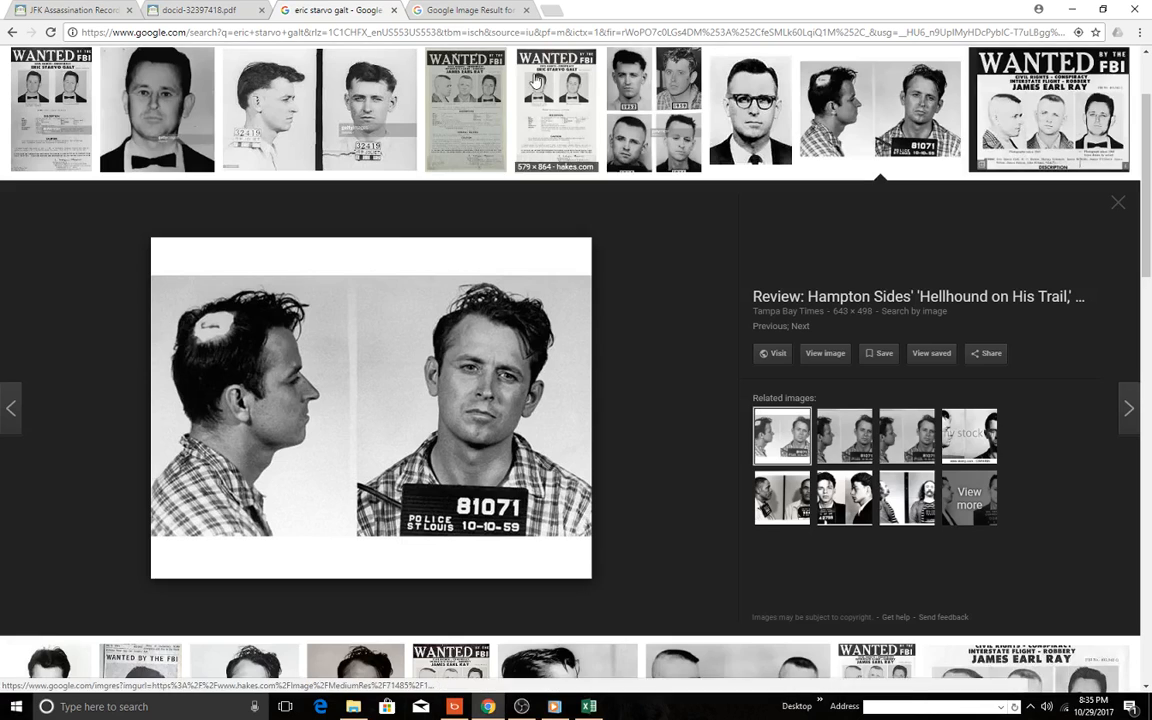
pyautogui.click(557, 100)
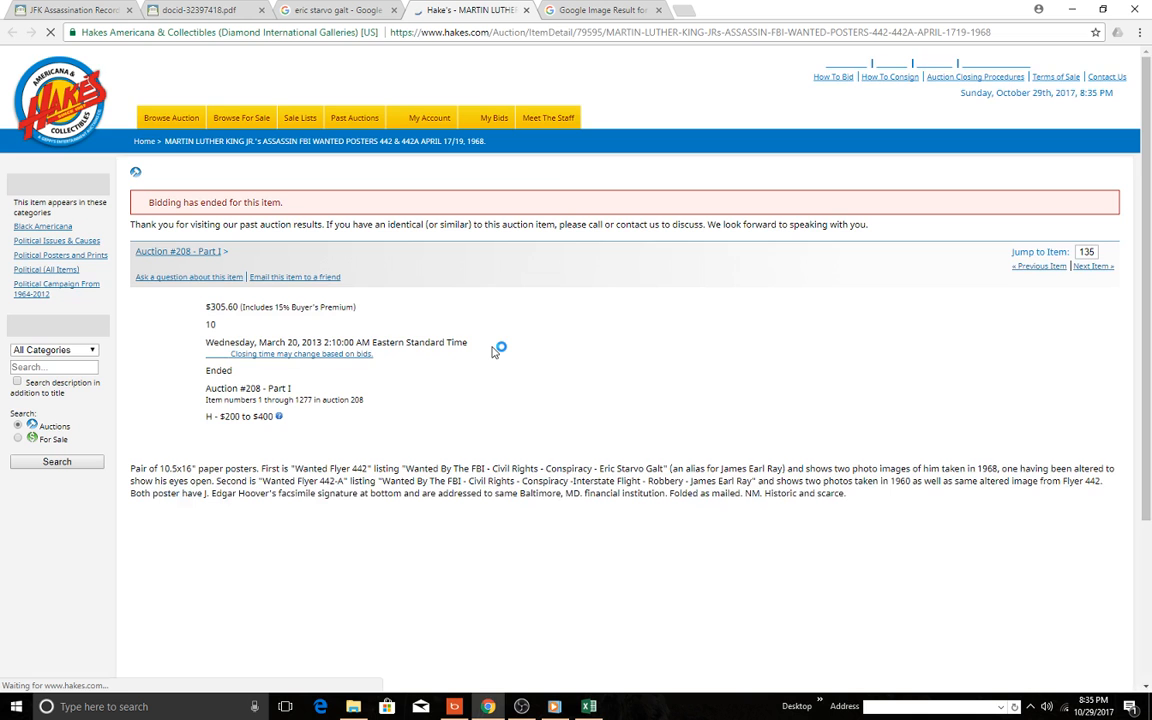
pyautogui.scroll(-3, 414, 492)
pyautogui.scroll(-1, 414, 492)
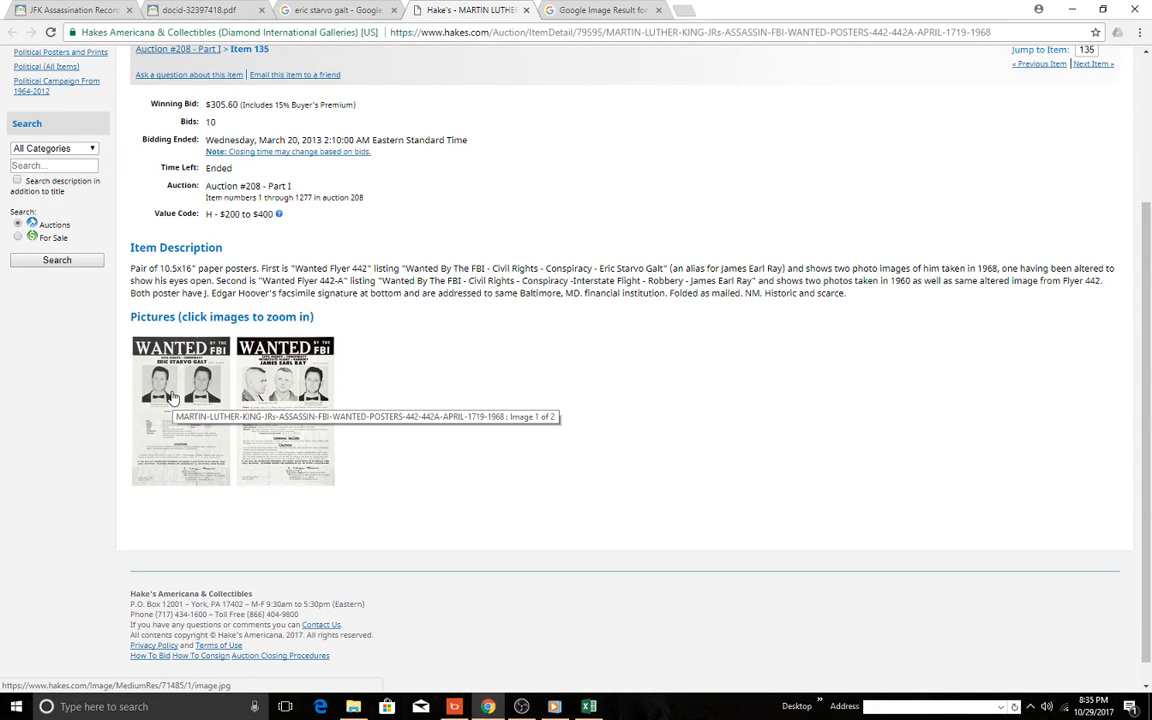
pyautogui.click(273, 378)
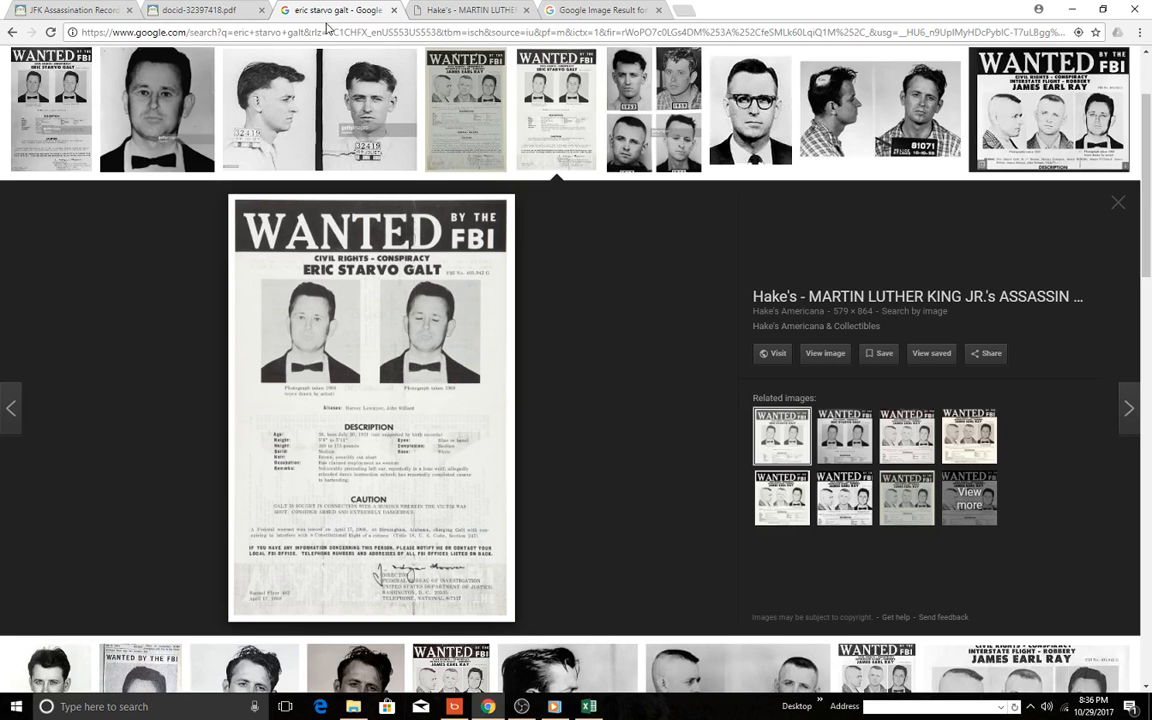
# Close the Hake's auction page, return to the Galt image results, and switch back to the JFK spreadsheet
pyautogui.click(460, 10)
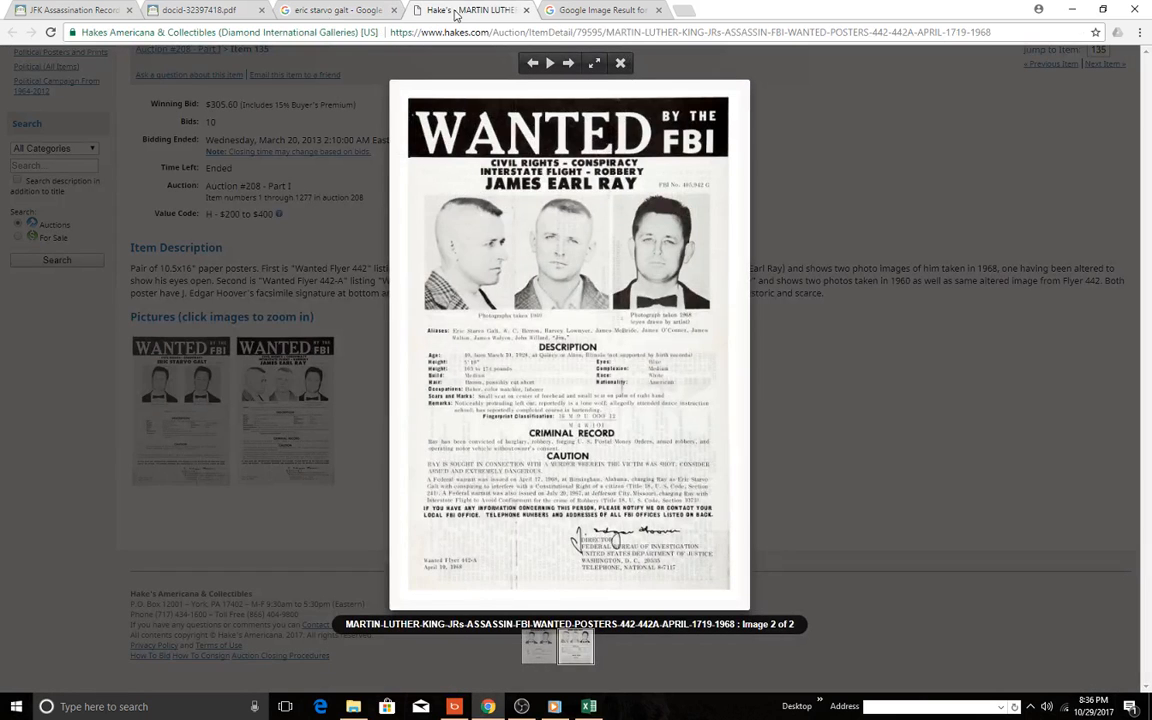
pyautogui.click(528, 10)
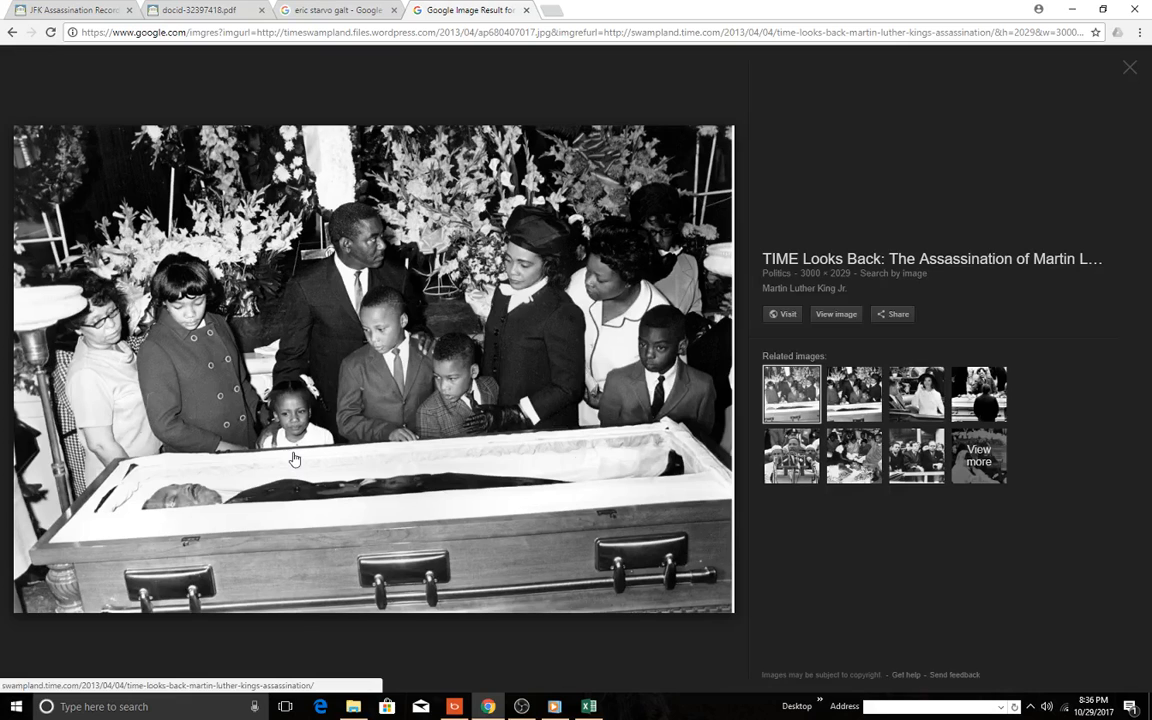
pyautogui.click(330, 10)
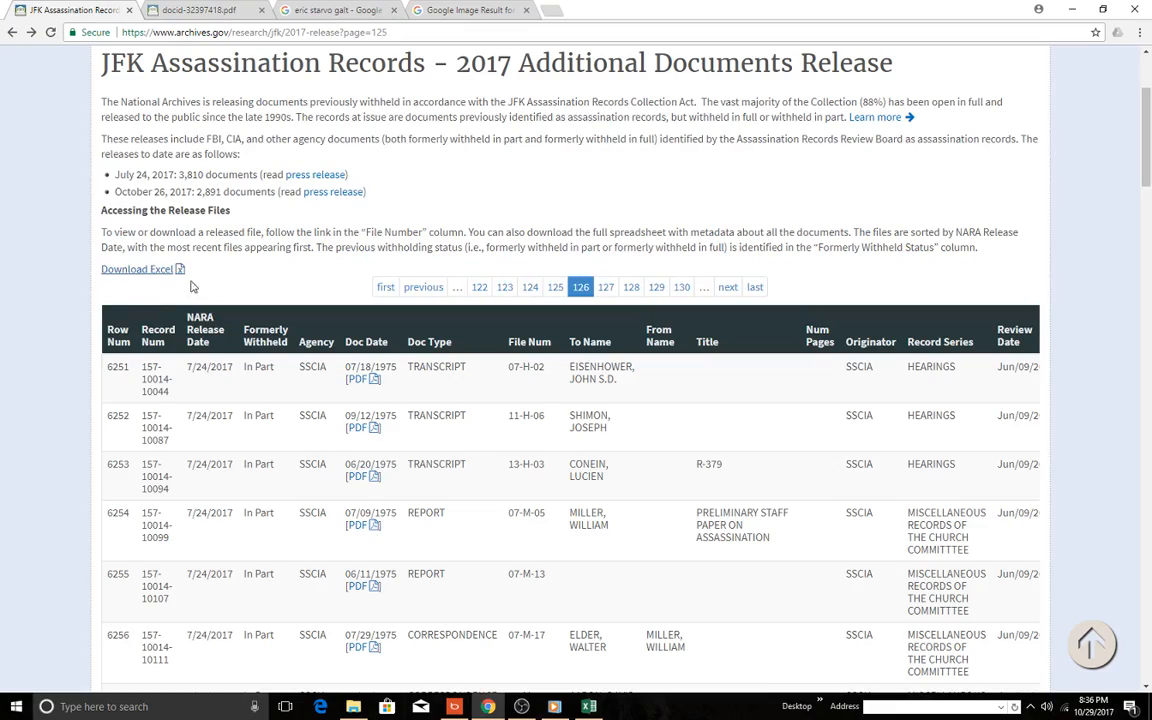
pyautogui.hotkey('alt', 'Tab')
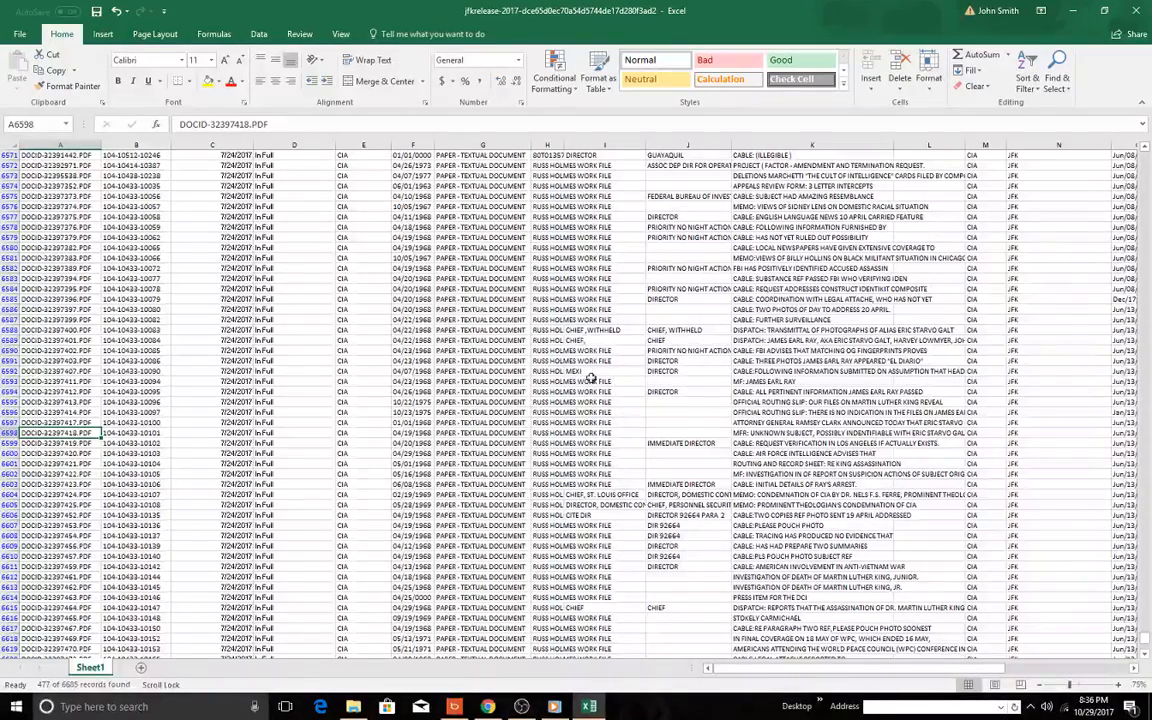
pyautogui.scroll(-2, 300, 270)
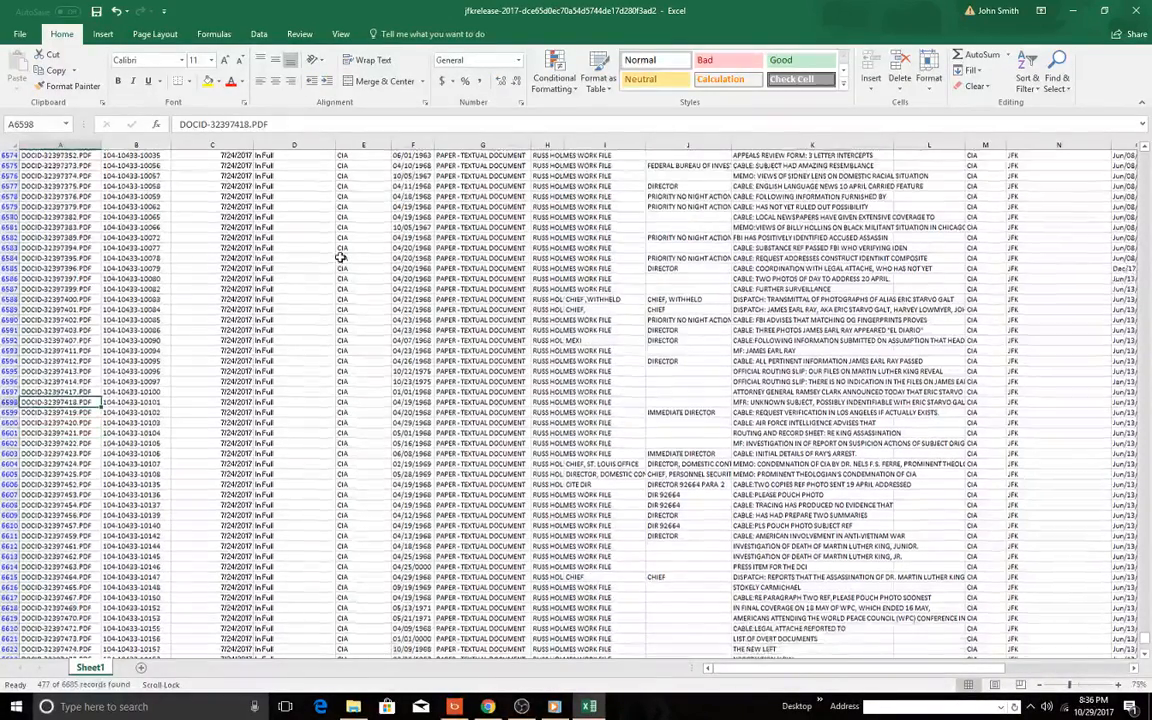
pyautogui.scroll(-1, 342, 258)
pyautogui.scroll(-2, 342, 258)
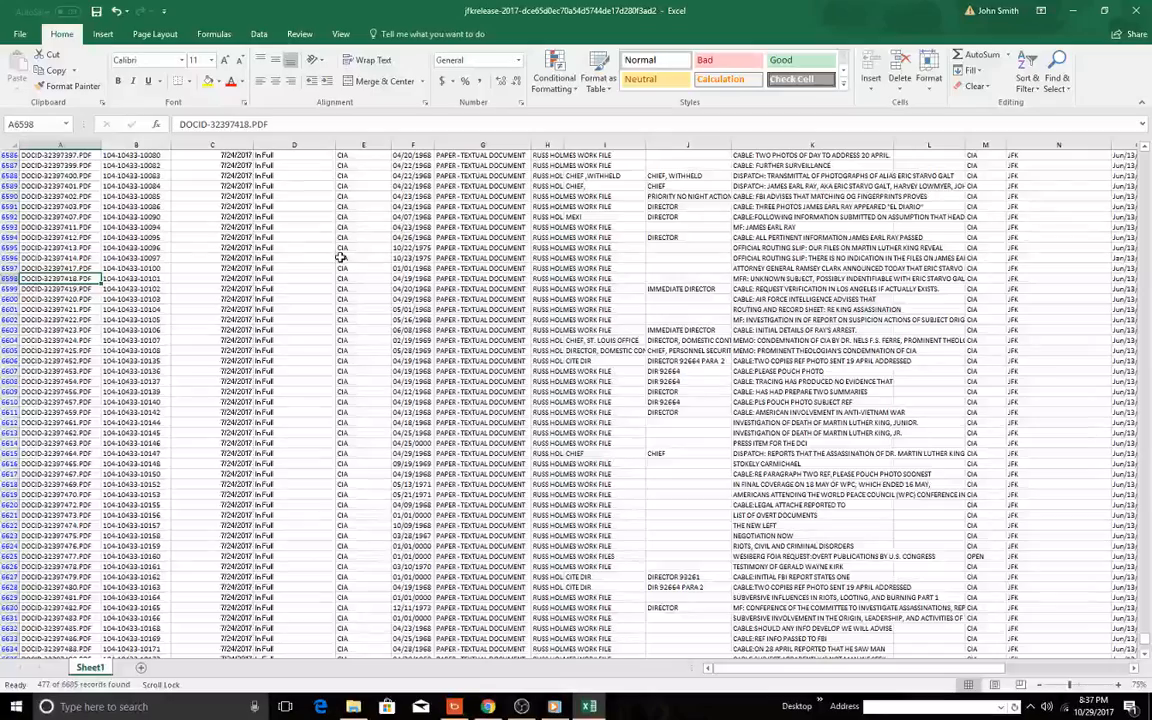
pyautogui.scroll(-2, 342, 258)
pyautogui.scroll(-1, 342, 258)
pyautogui.scroll(-1, 342, 258)
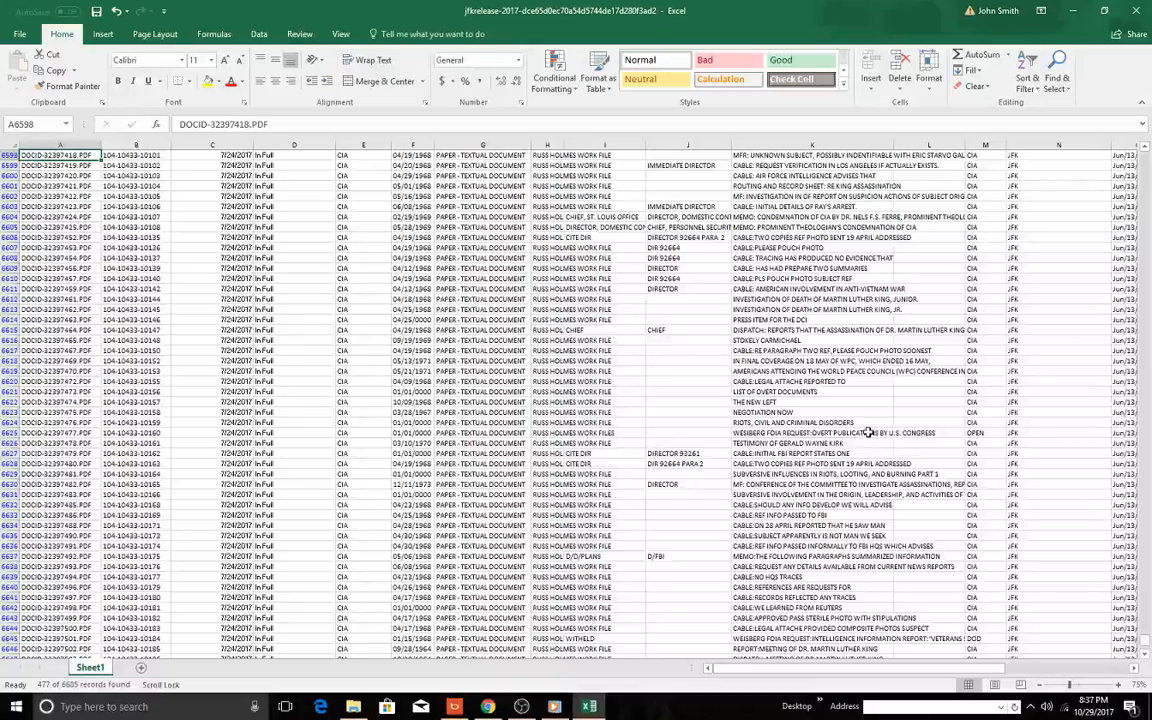
# Fill row 6625, the OPEN FOIA request record, light green and then a darker green
pyautogui.click(800, 433)
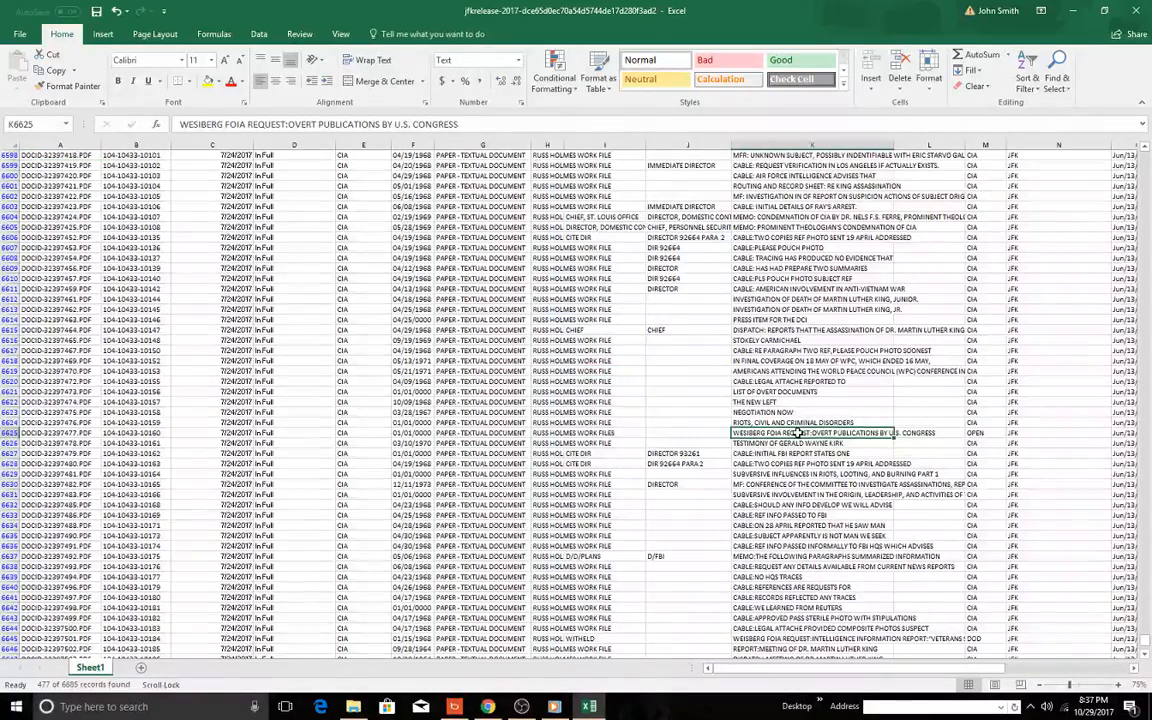
pyautogui.scroll(-3, 800, 433)
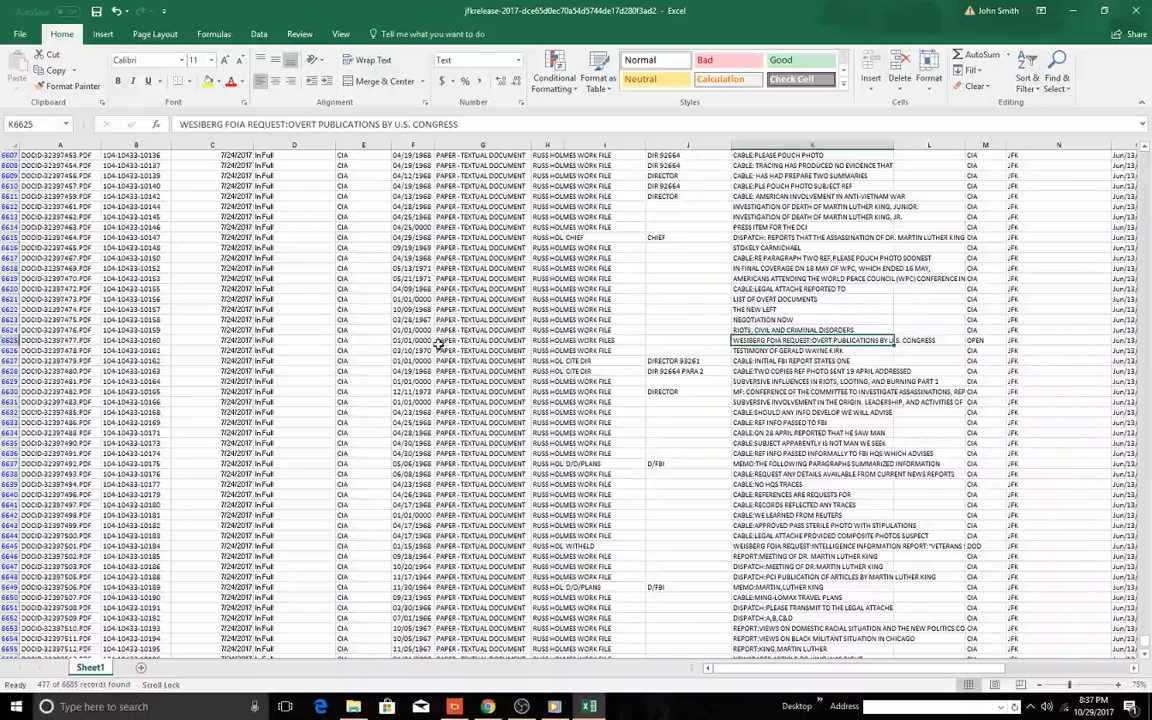
pyautogui.click(10, 340)
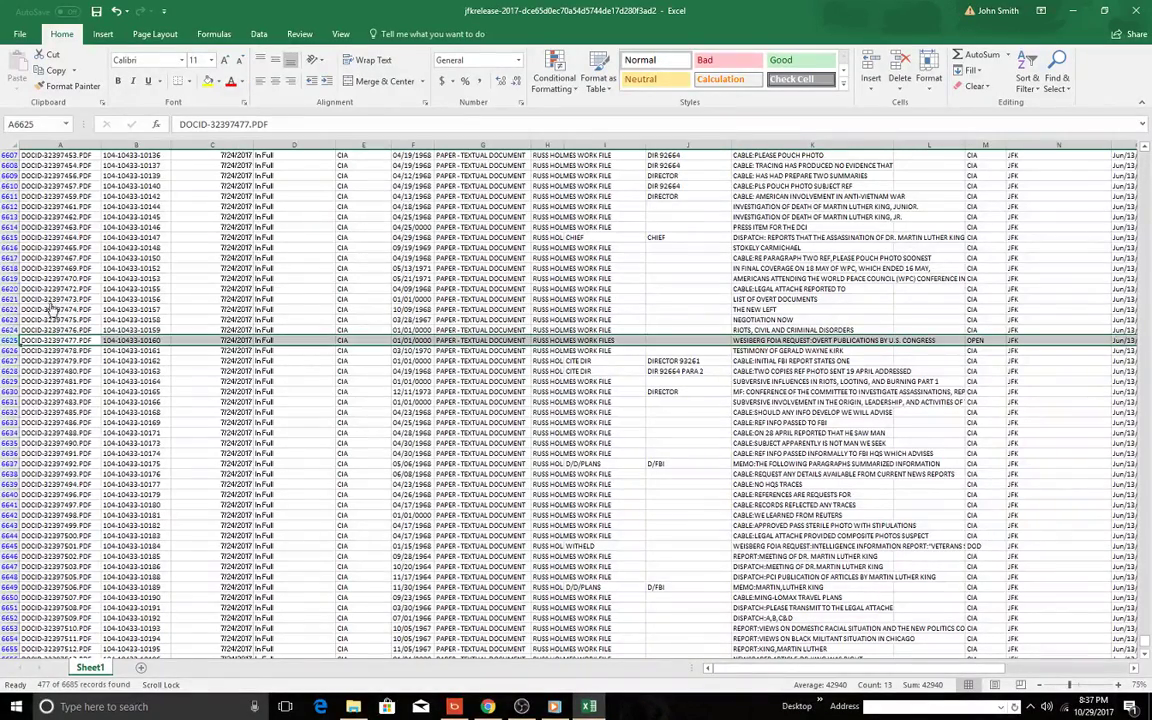
pyautogui.click(218, 80)
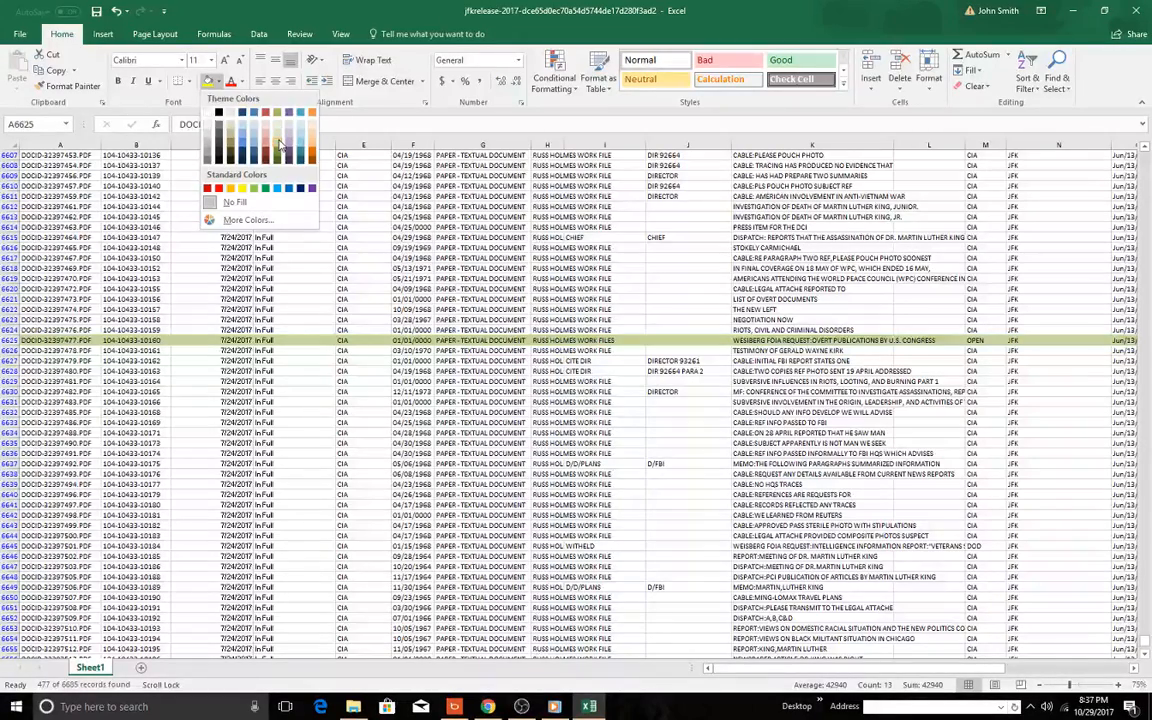
pyautogui.click(280, 142)
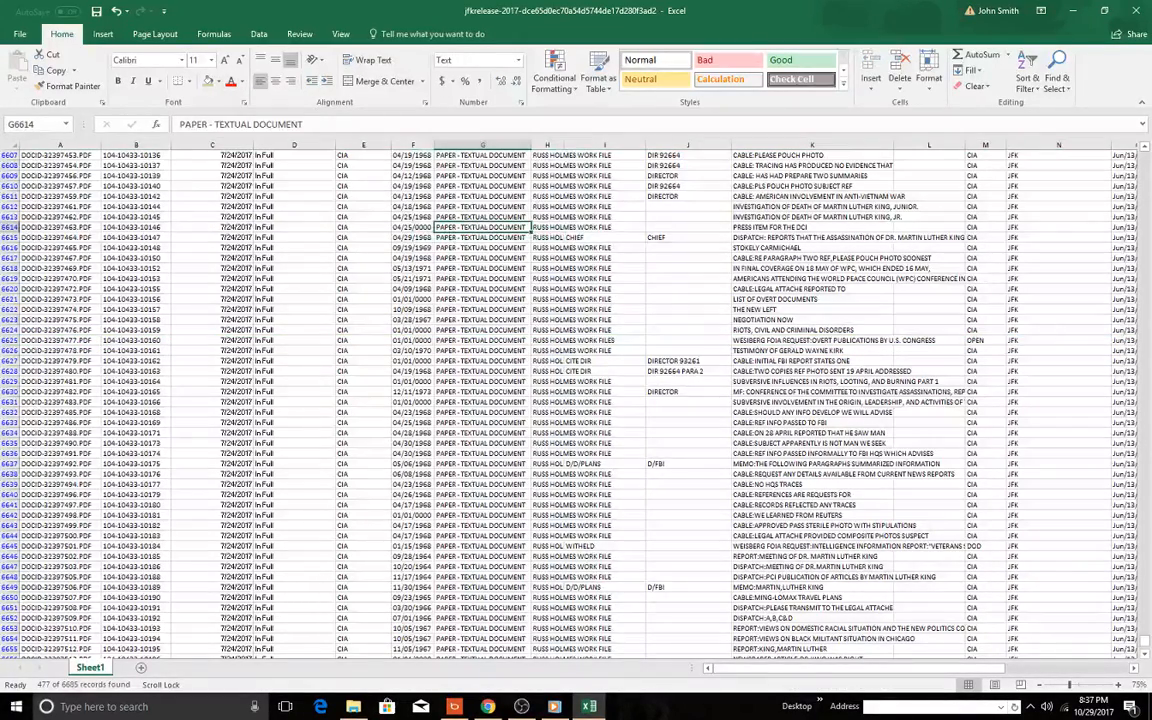
pyautogui.click(10, 340)
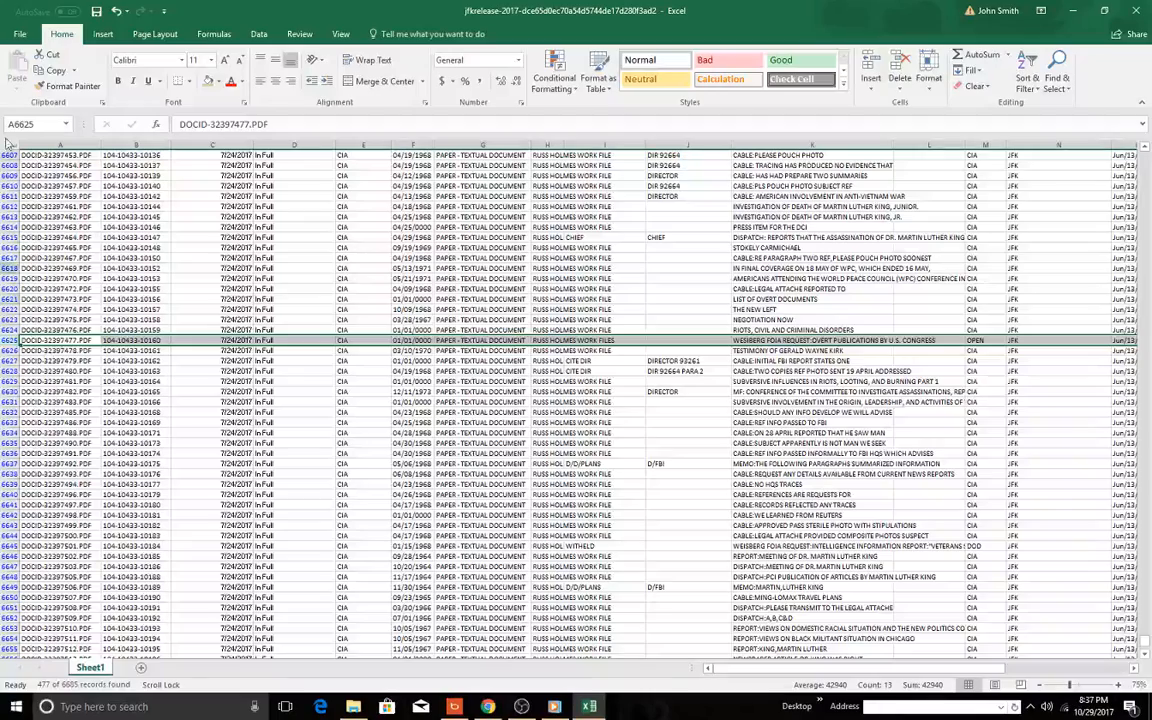
pyautogui.click(219, 81)
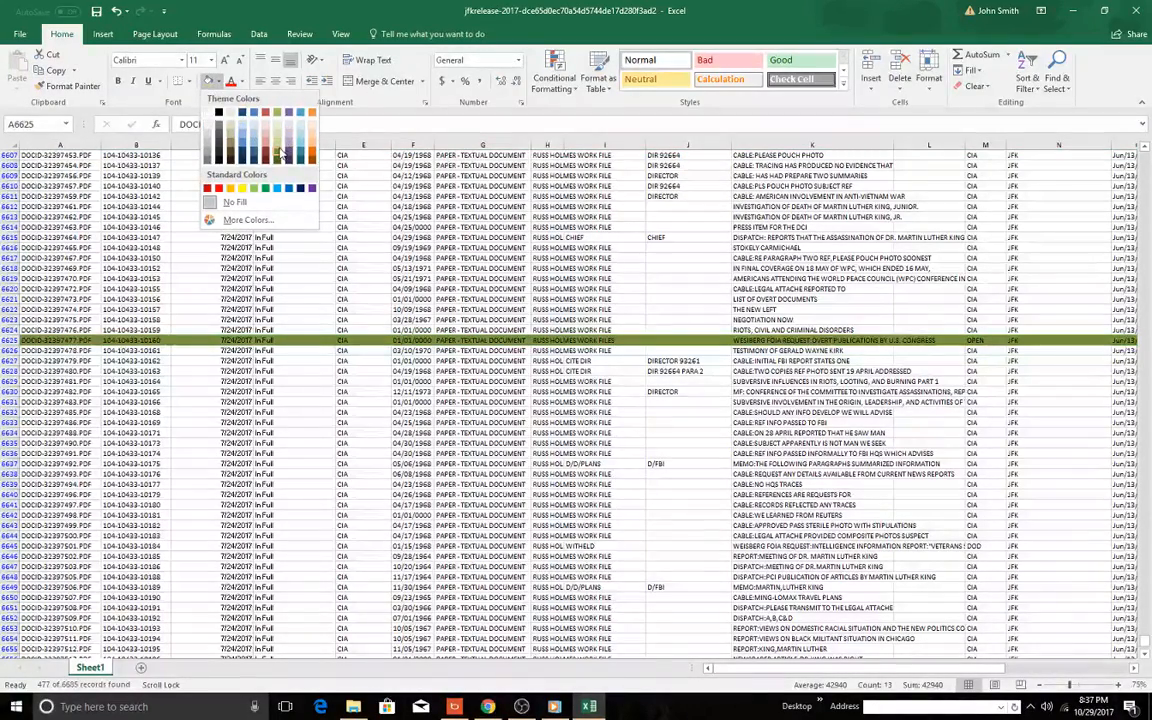
pyautogui.click(283, 152)
# Move to another cell and dismiss the fill colour palette without applying a colour
pyautogui.click(318, 216)
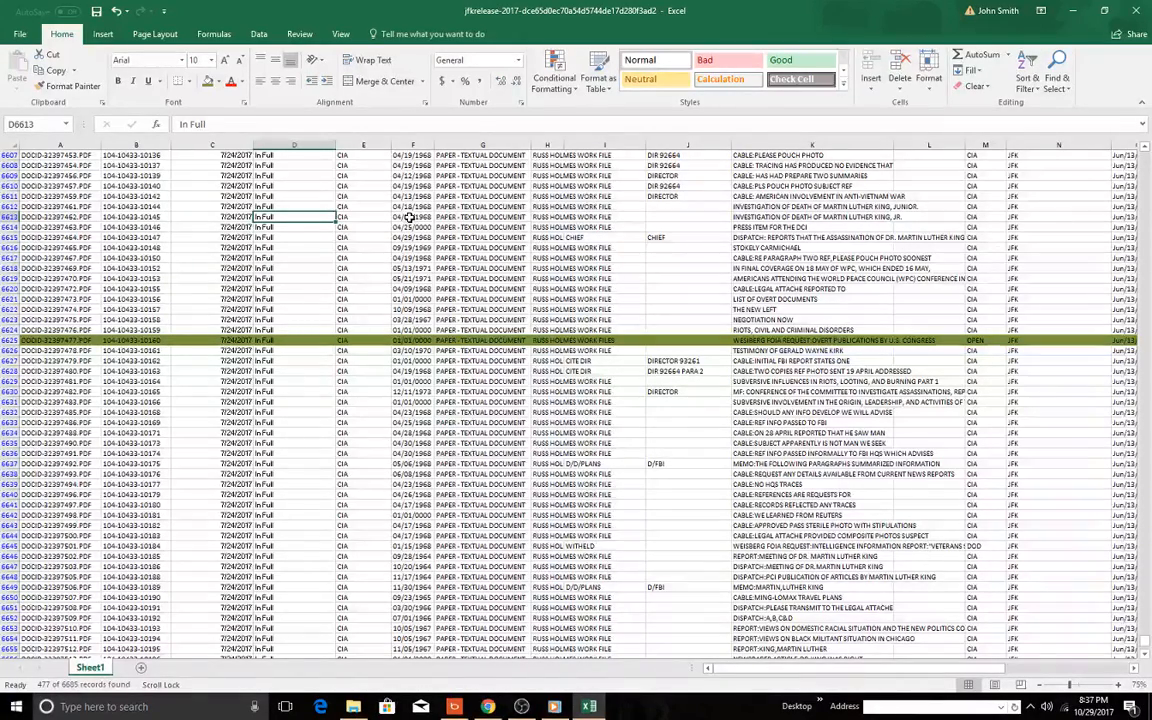
pyautogui.click(218, 81)
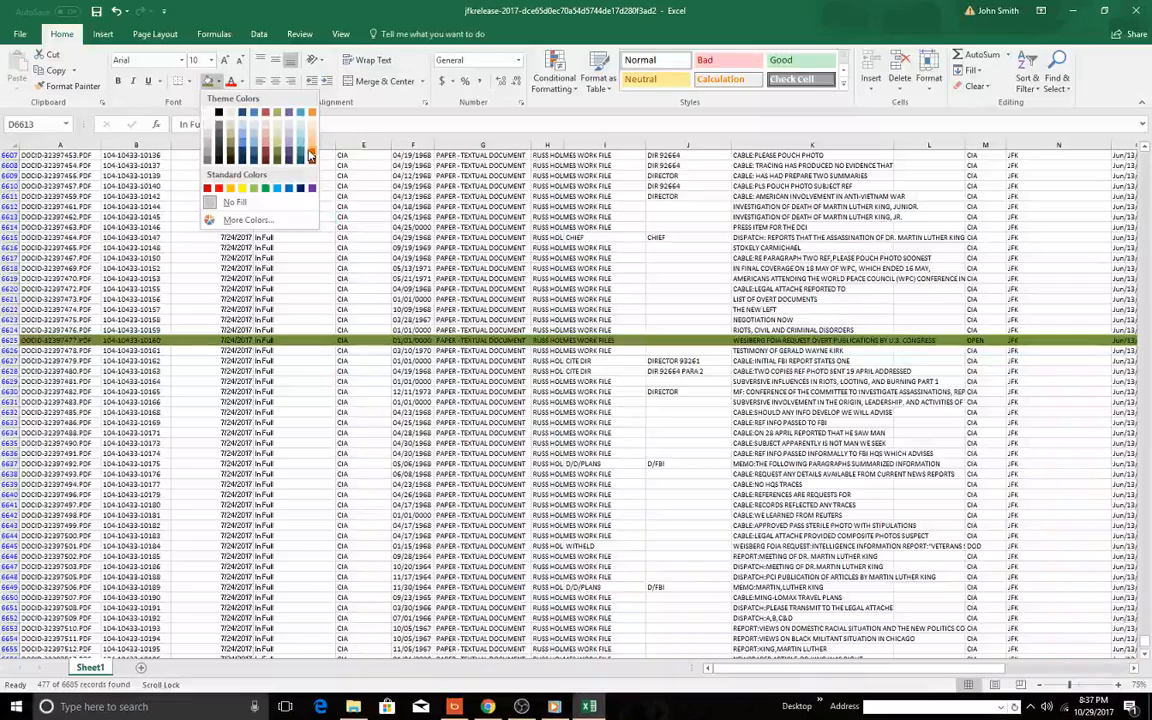
pyautogui.press('Escape')
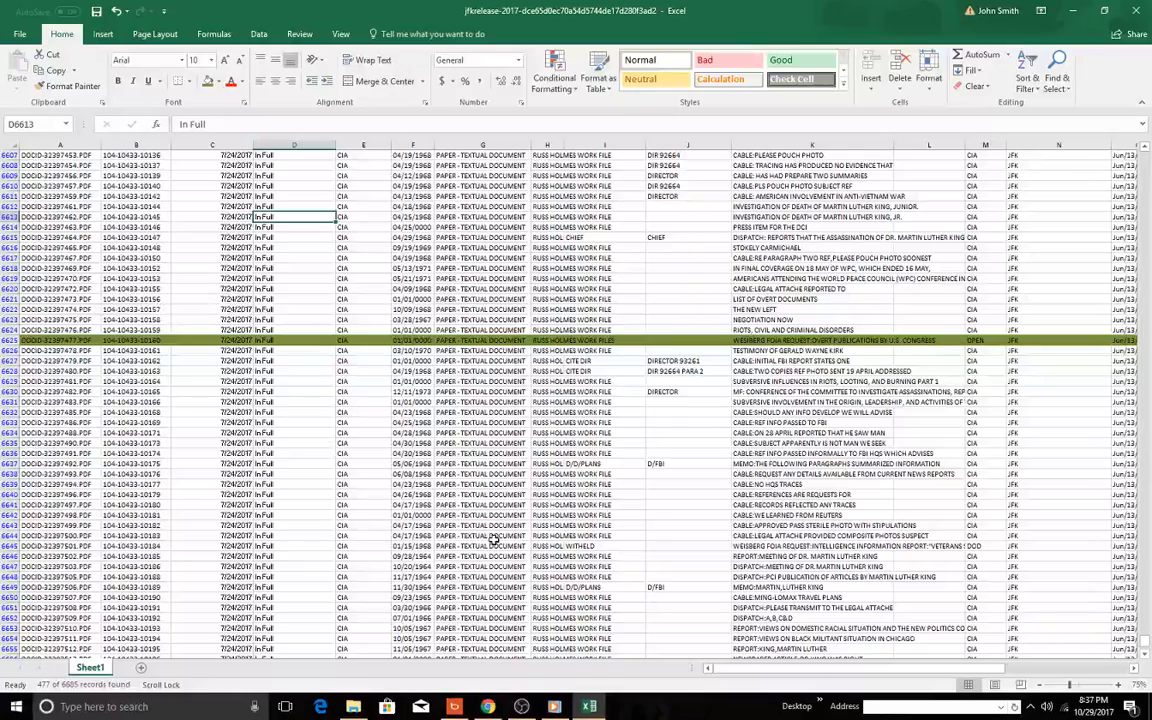
pyautogui.scroll(-3, 660, 505)
pyautogui.scroll(-3, 661, 480)
pyautogui.scroll(-3, 662, 467)
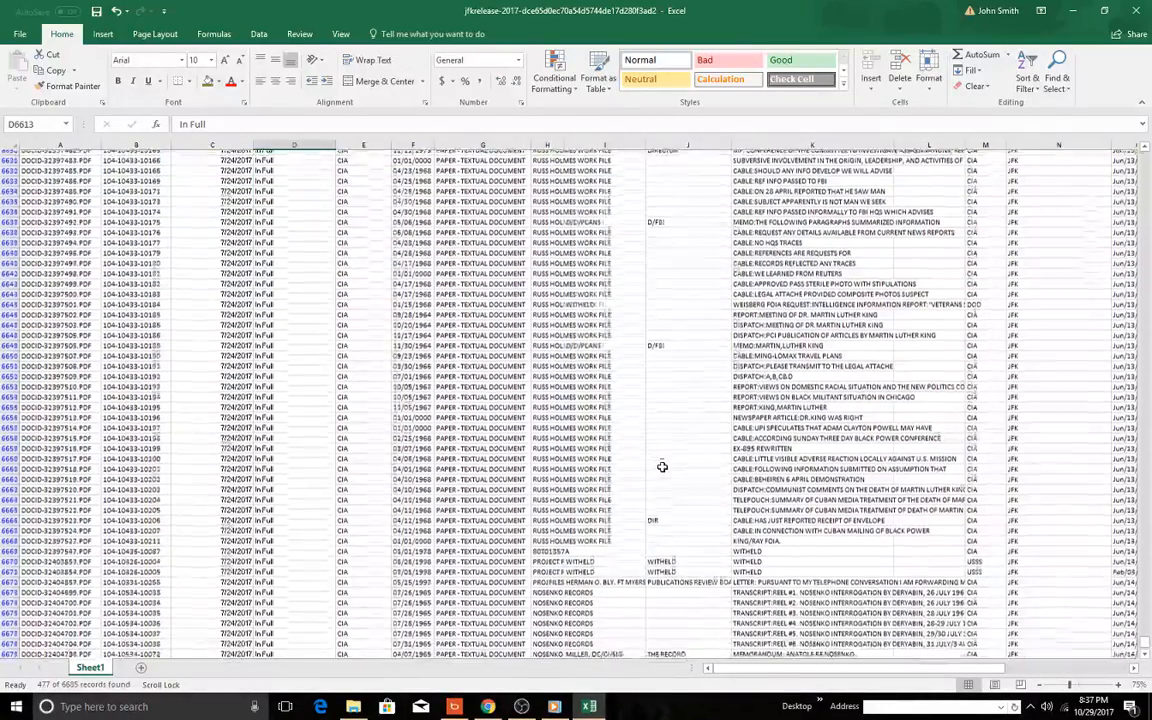
pyautogui.scroll(-3, 662, 467)
pyautogui.scroll(-3, 663, 467)
pyautogui.scroll(-3, 663, 467)
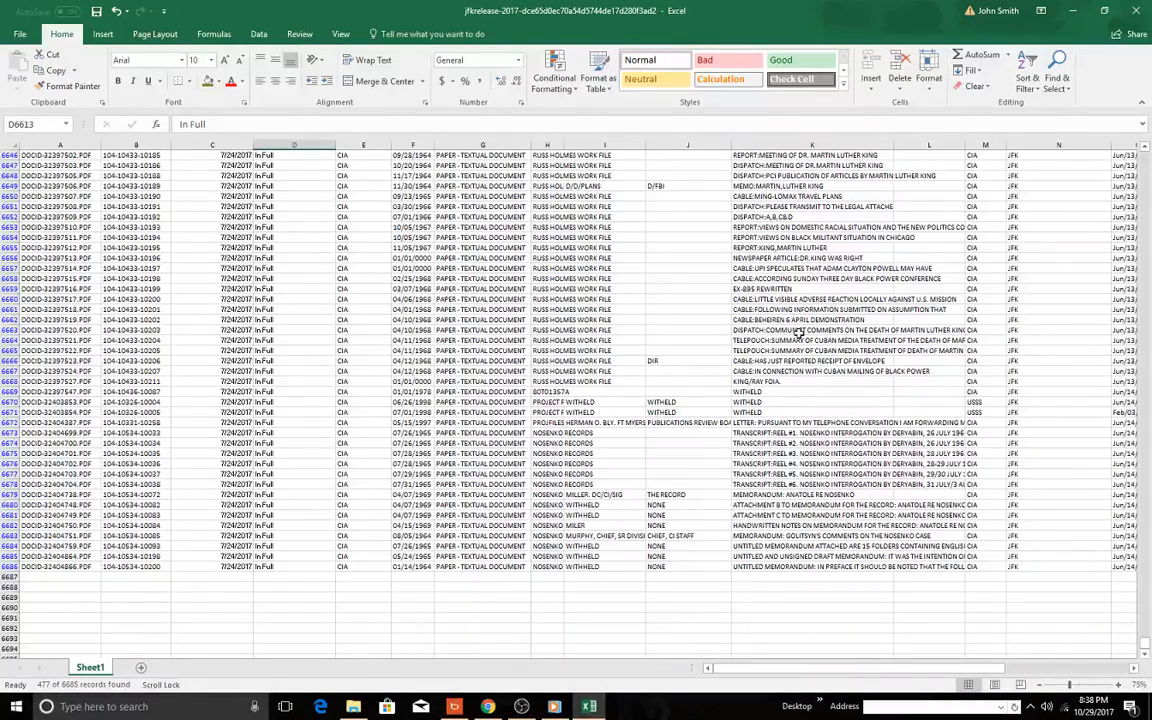
pyautogui.scroll(2, 720, 290)
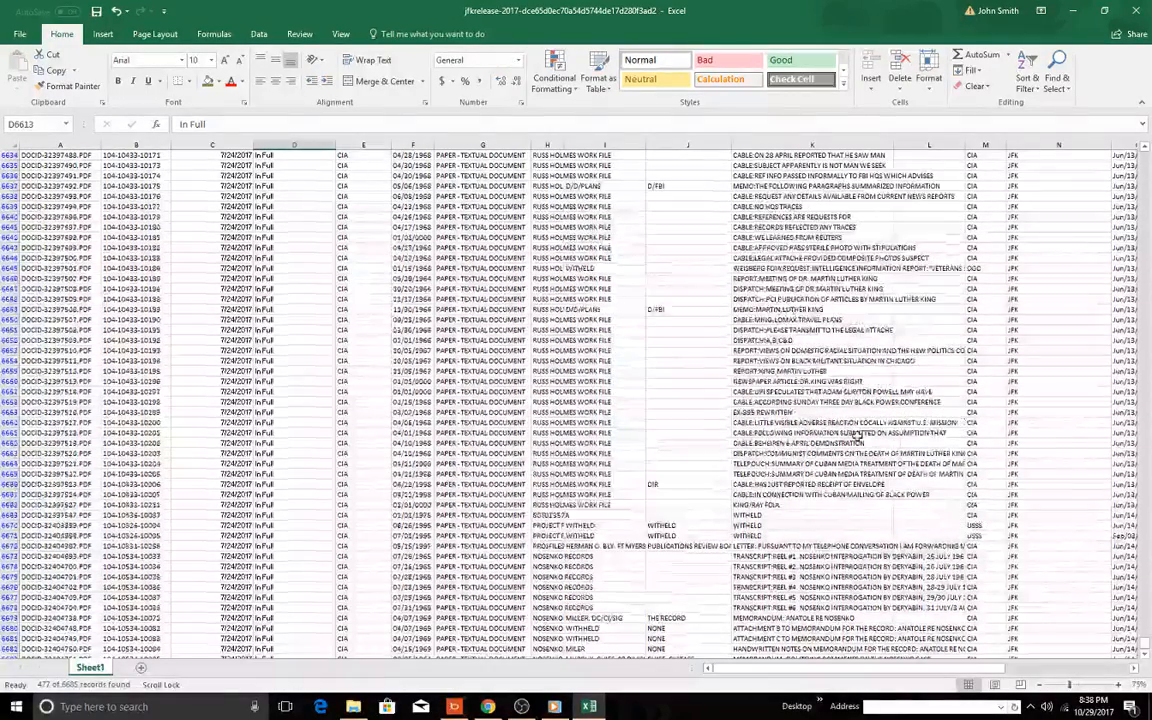
pyautogui.scroll(4, 893, 410)
pyautogui.scroll(3, 893, 410)
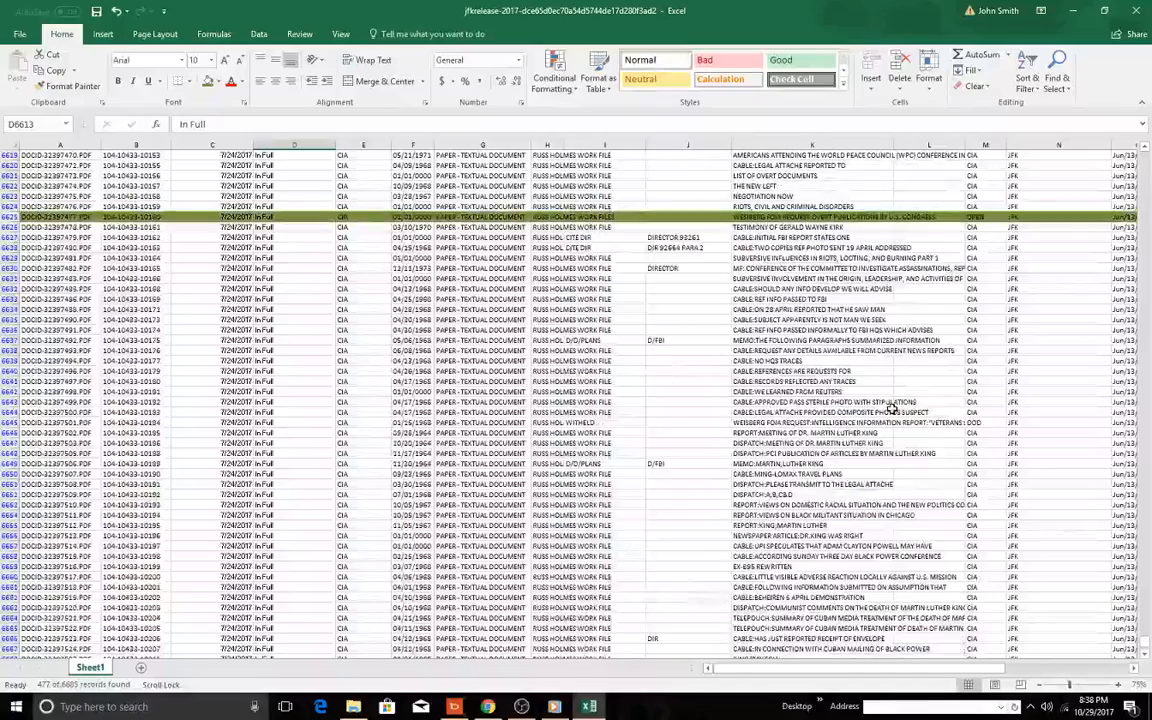
pyautogui.scroll(3, 850, 300)
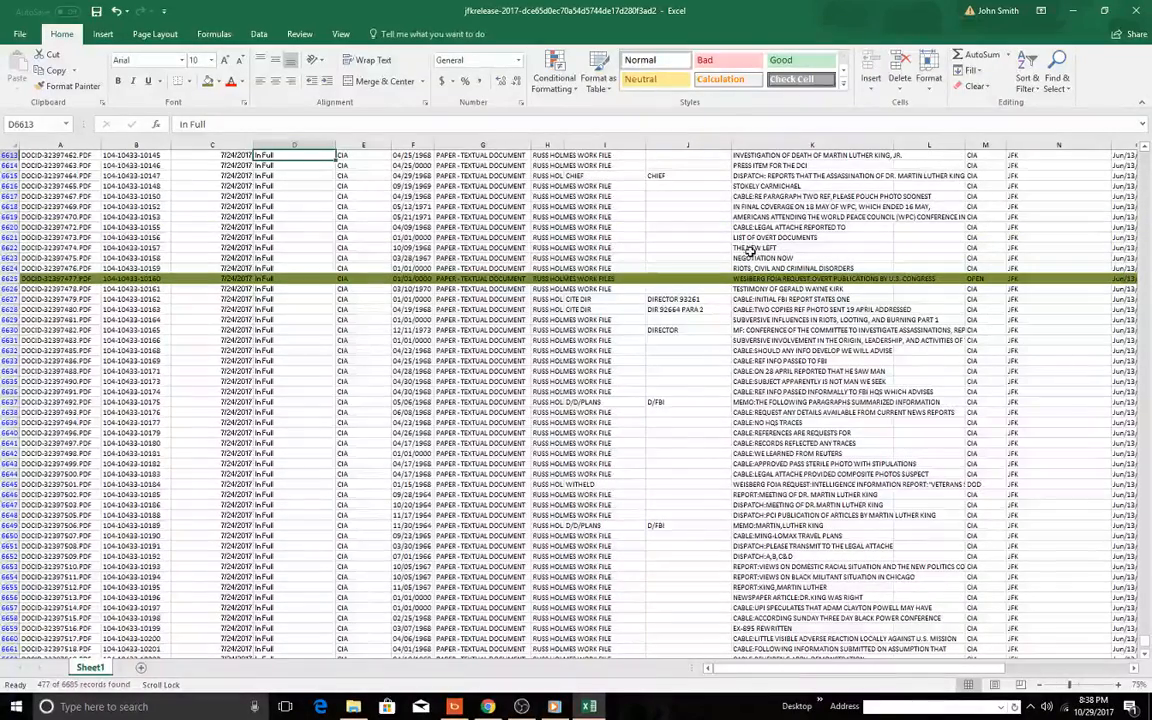
# Cancel the link warning for DOCID-32397474.PDF and shade its row 6622 teal
pyautogui.click(72, 247)
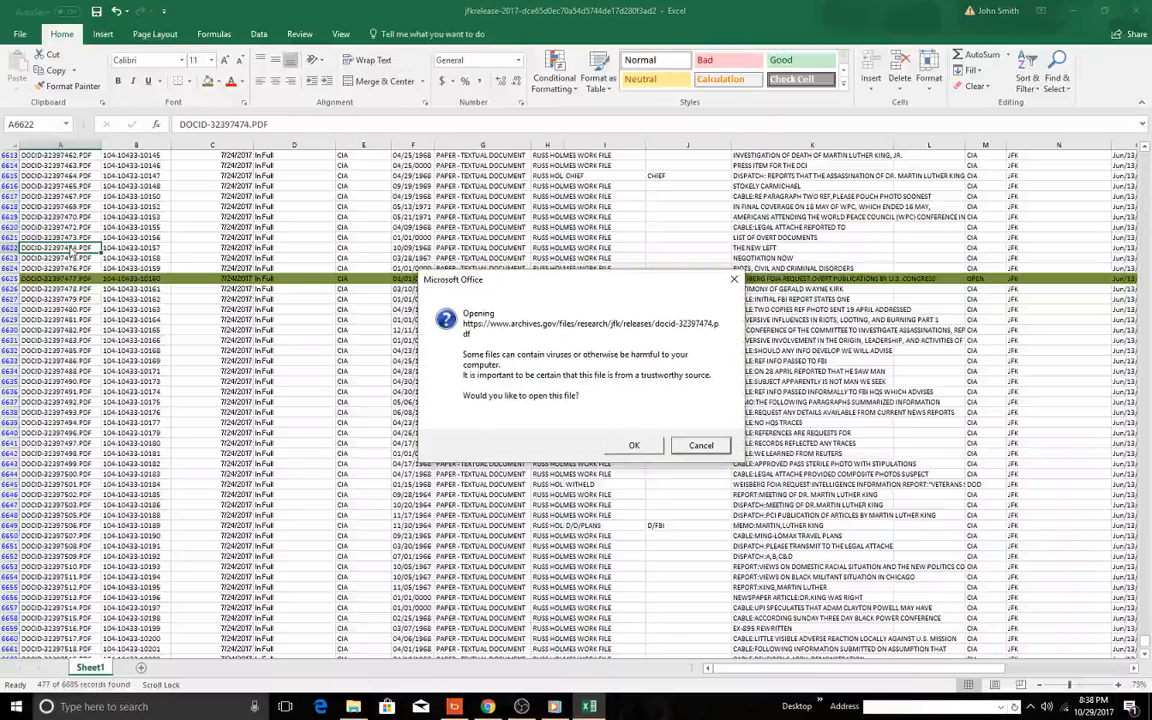
pyautogui.click(634, 445)
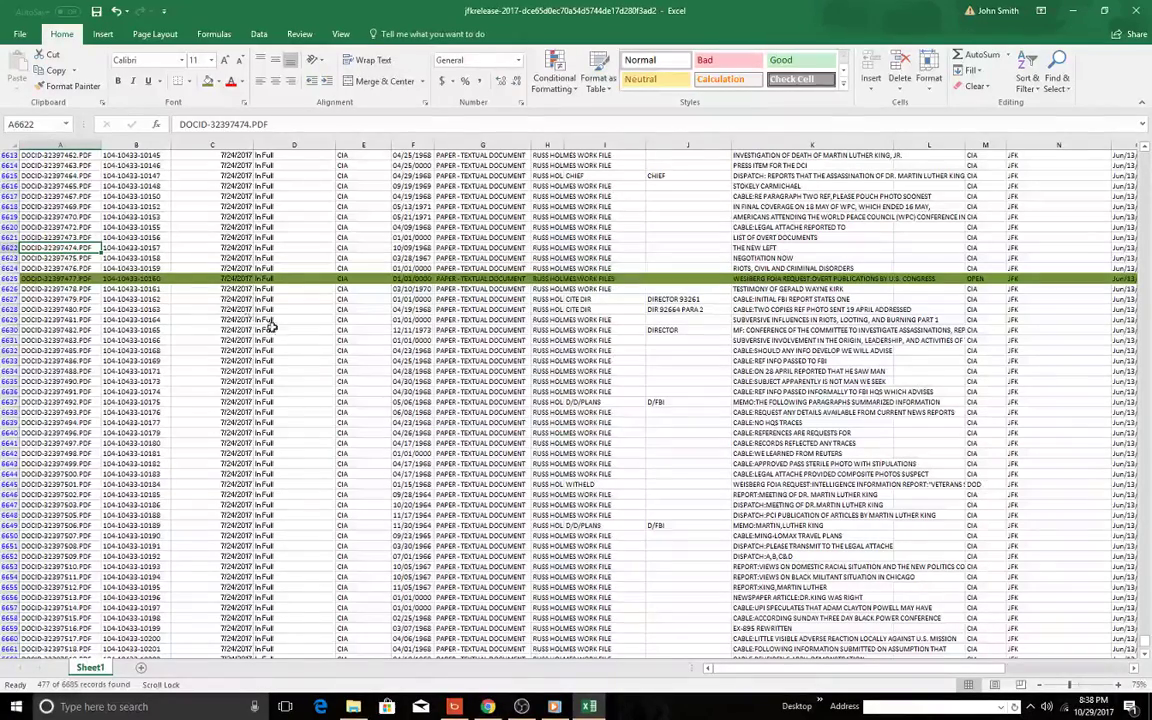
pyautogui.click(10, 247)
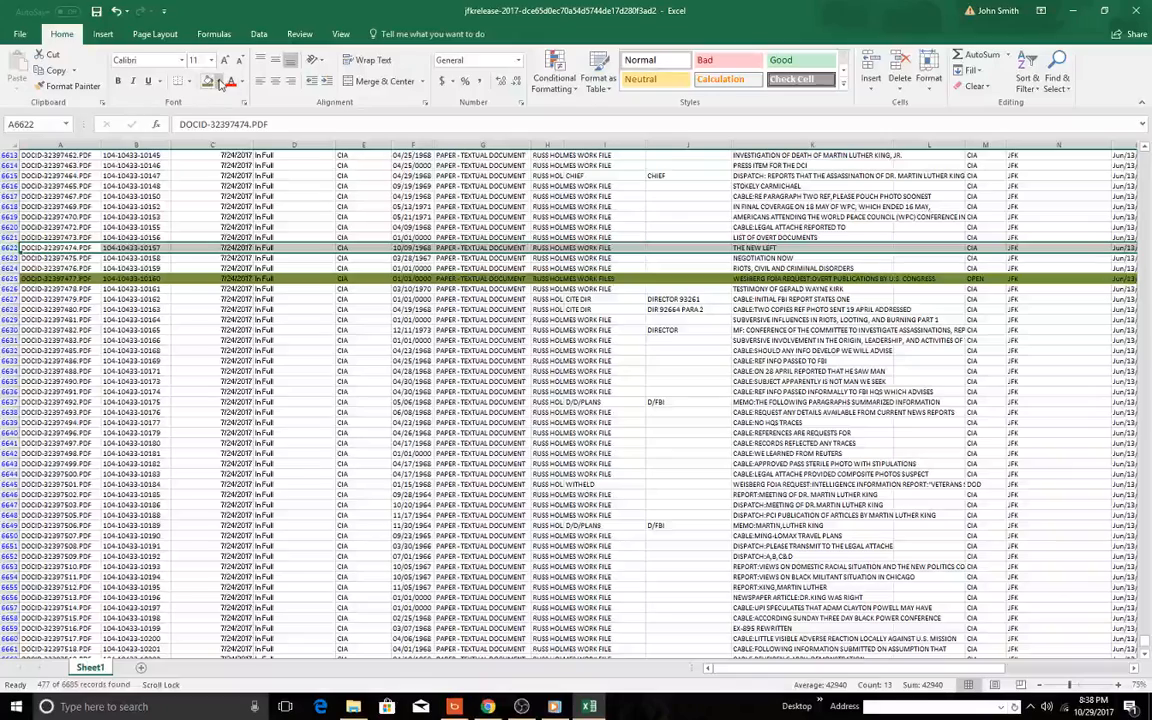
pyautogui.click(209, 80)
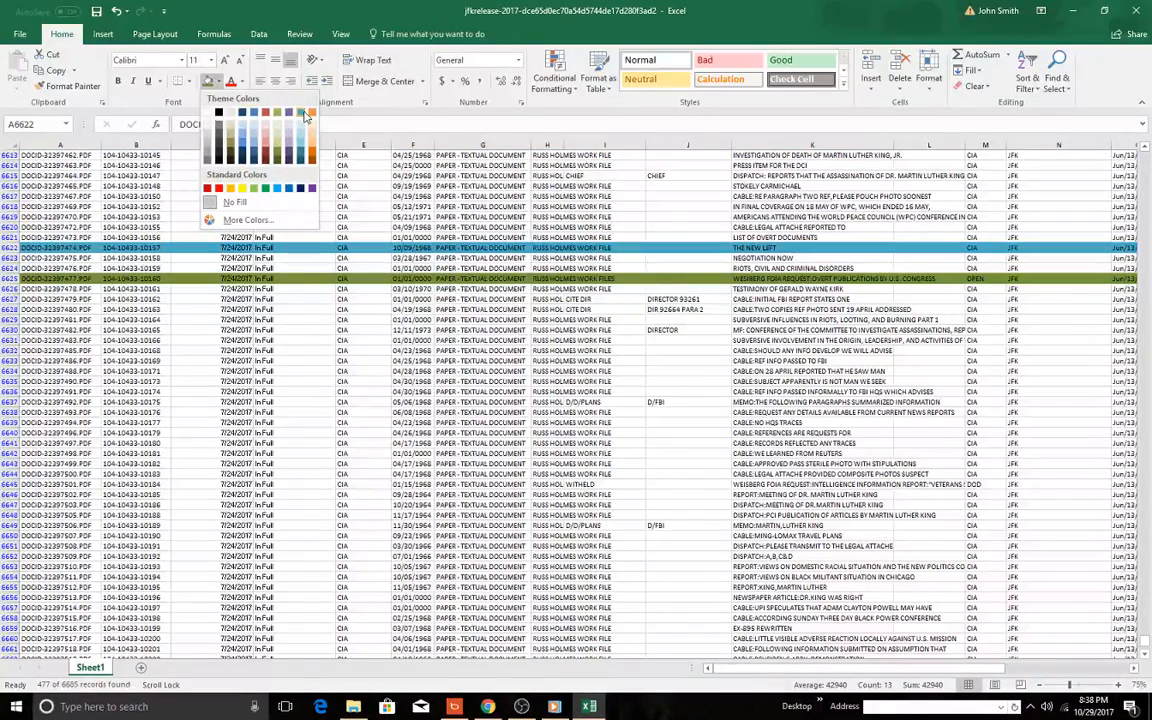
pyautogui.click(305, 117)
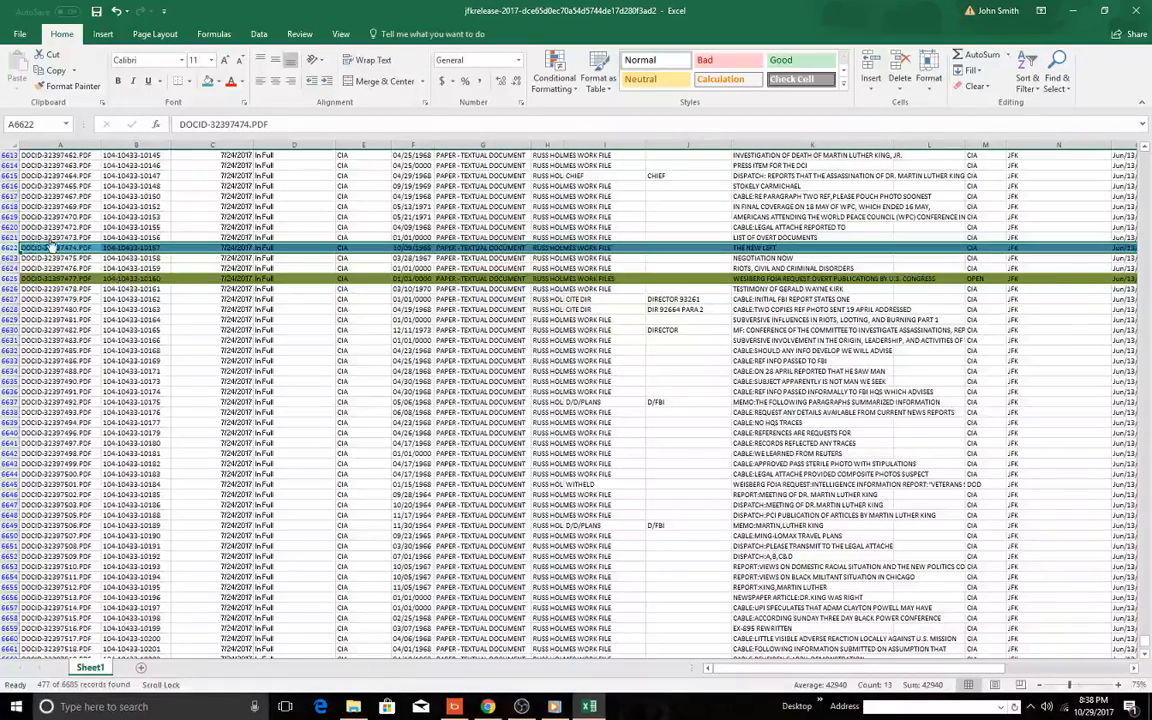
# Start a Save As of the workbook with the Desktop on This PC as the location
pyautogui.click(20, 34)
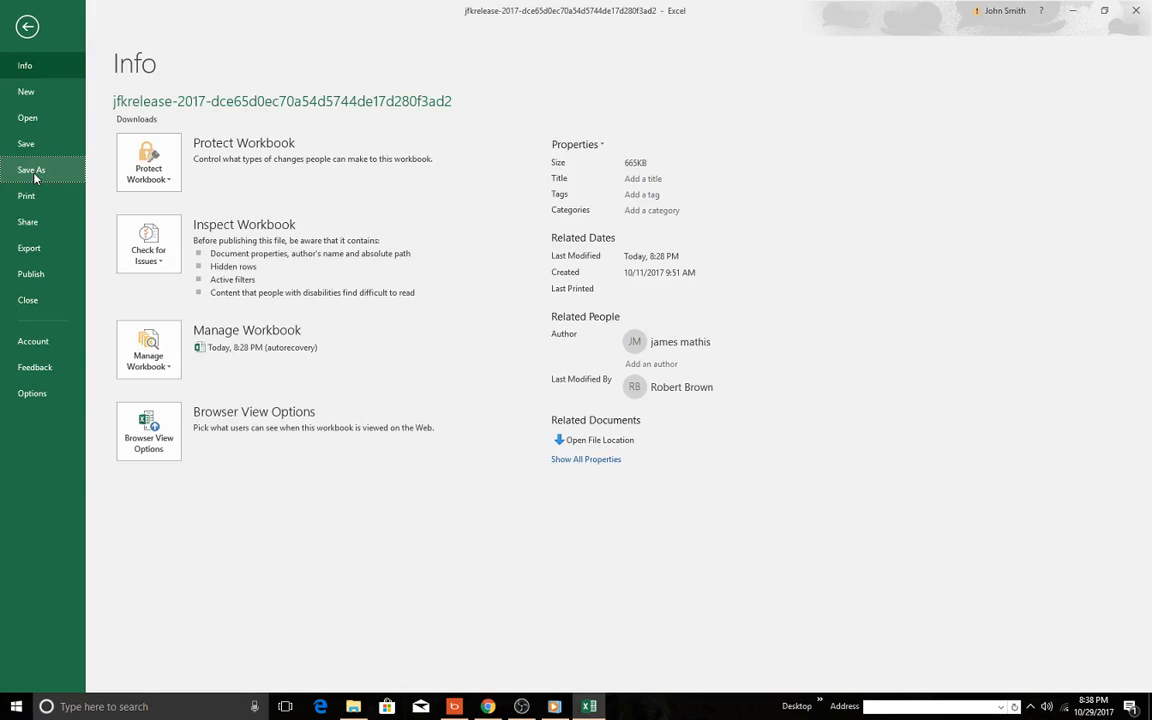
pyautogui.click(35, 172)
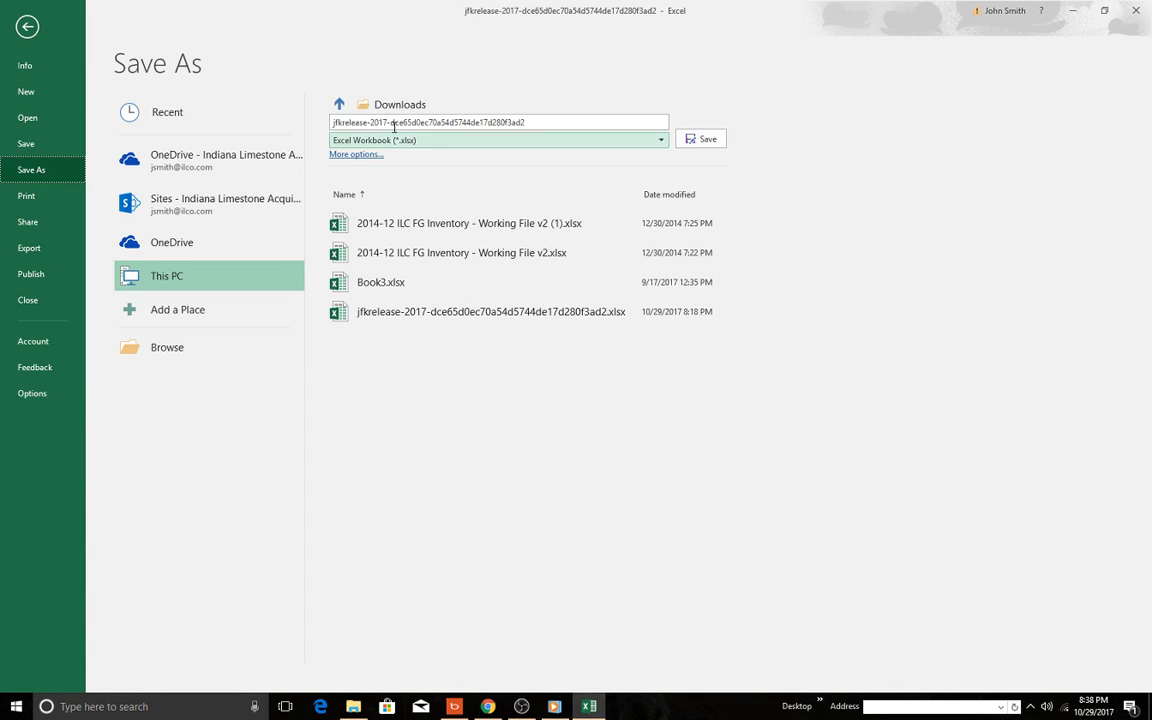
pyautogui.click(339, 104)
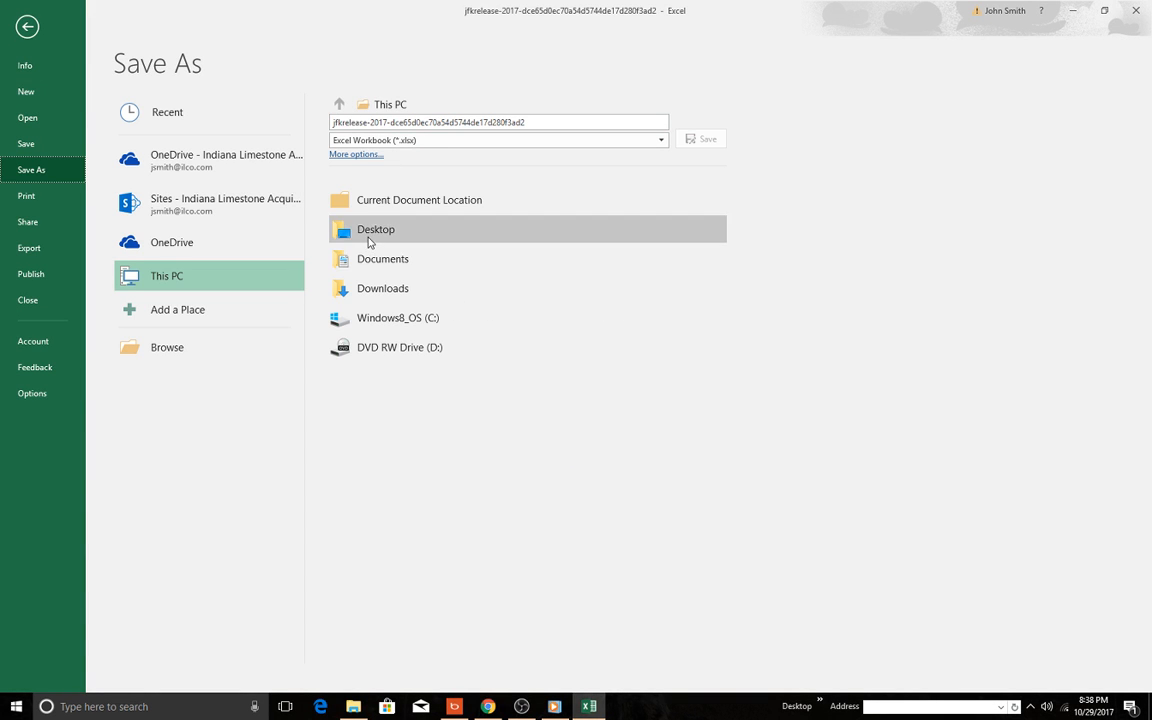
pyautogui.click(369, 241)
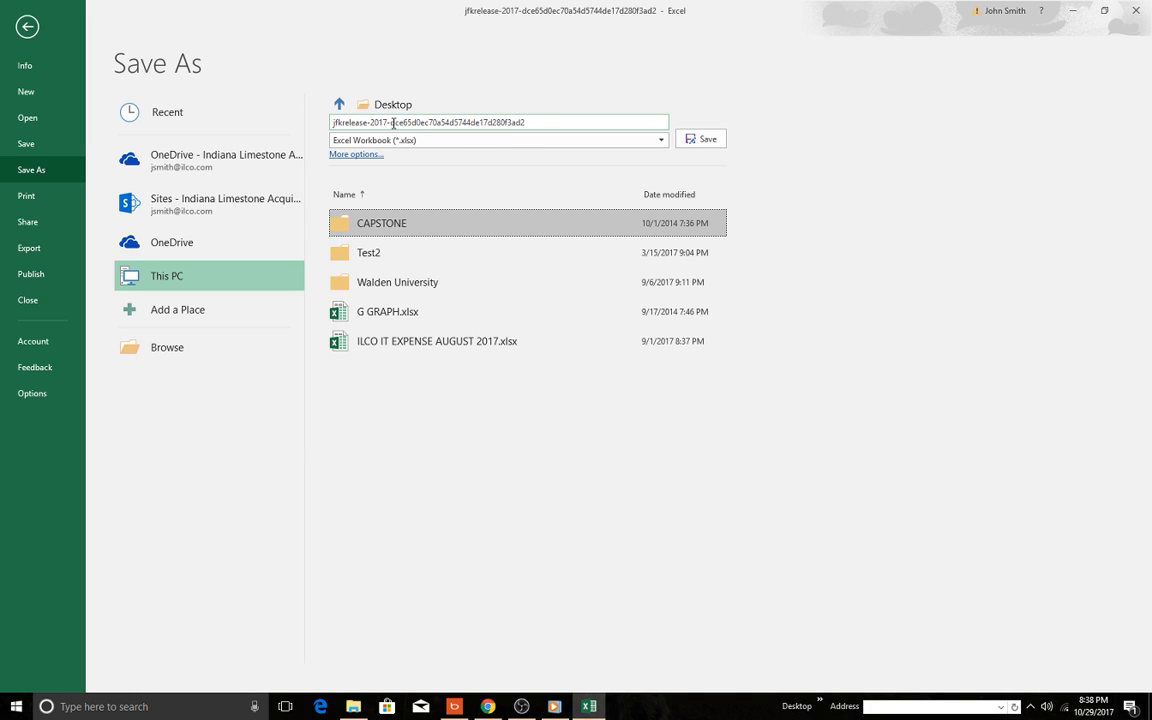
# Replace the hash in the file name with 'National Archives' and save as jfkrelease-2017-National Archives
pyautogui.doubleClick(392, 122)
pyautogui.click(569, 125)
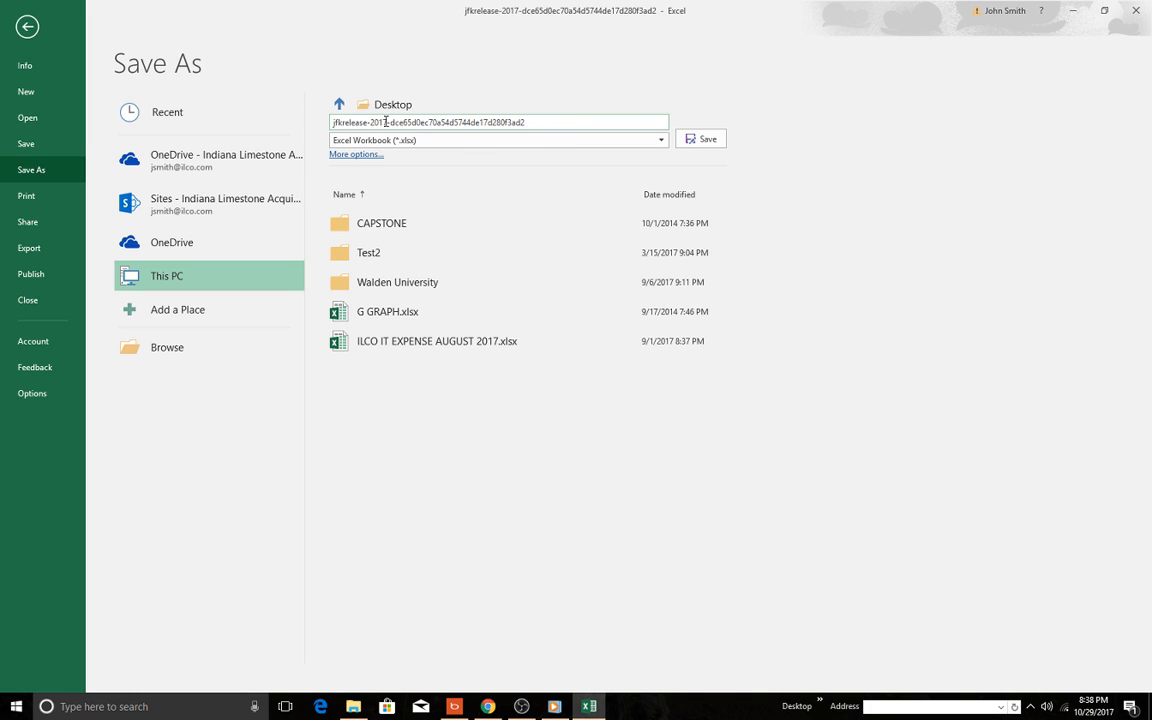
pyautogui.moveTo(388, 122); pyautogui.dragTo(583, 127)
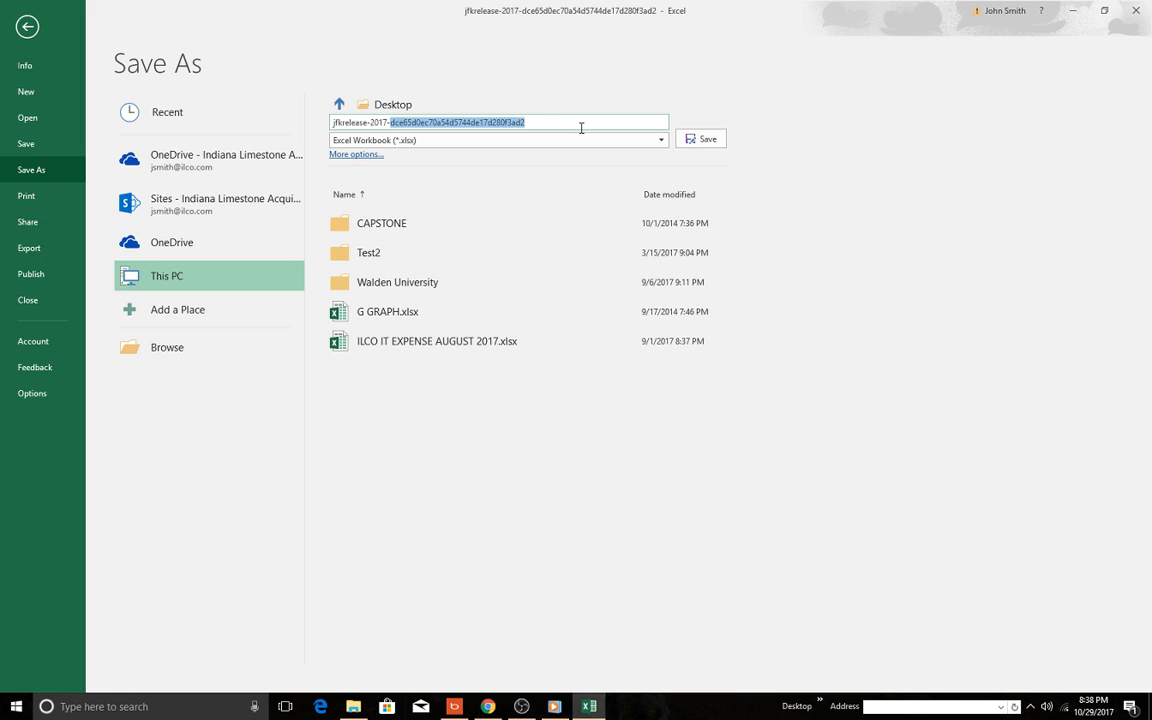
pyautogui.write('National Archives')
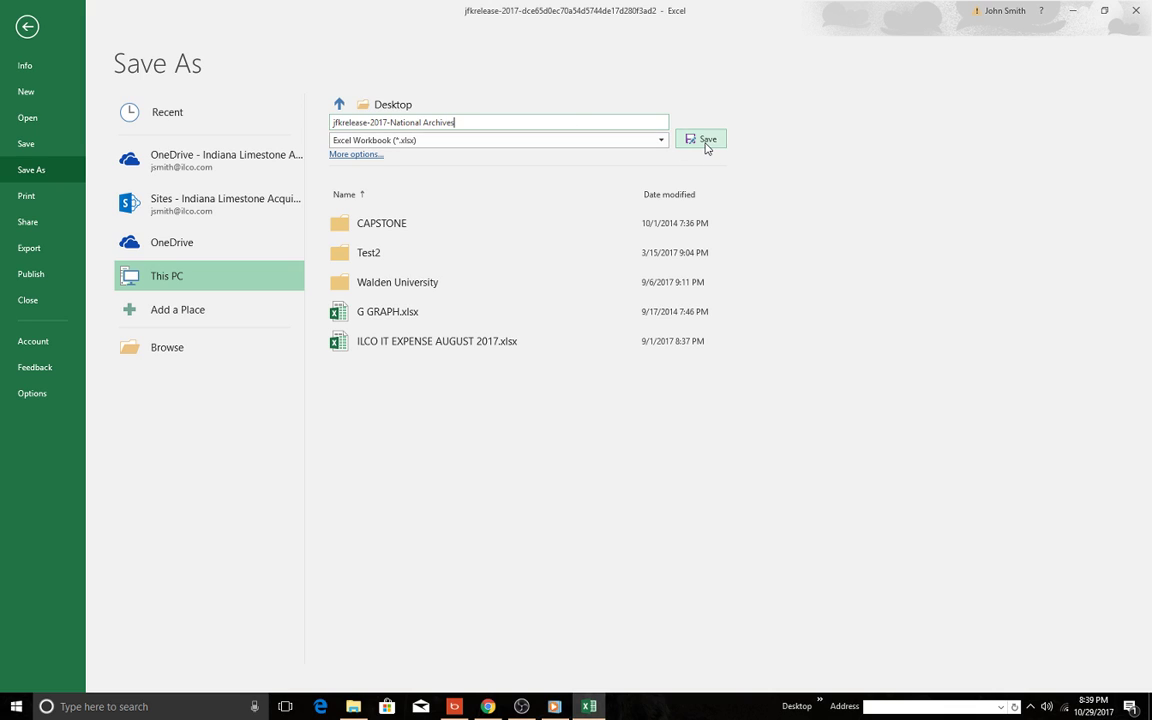
pyautogui.click(707, 139)
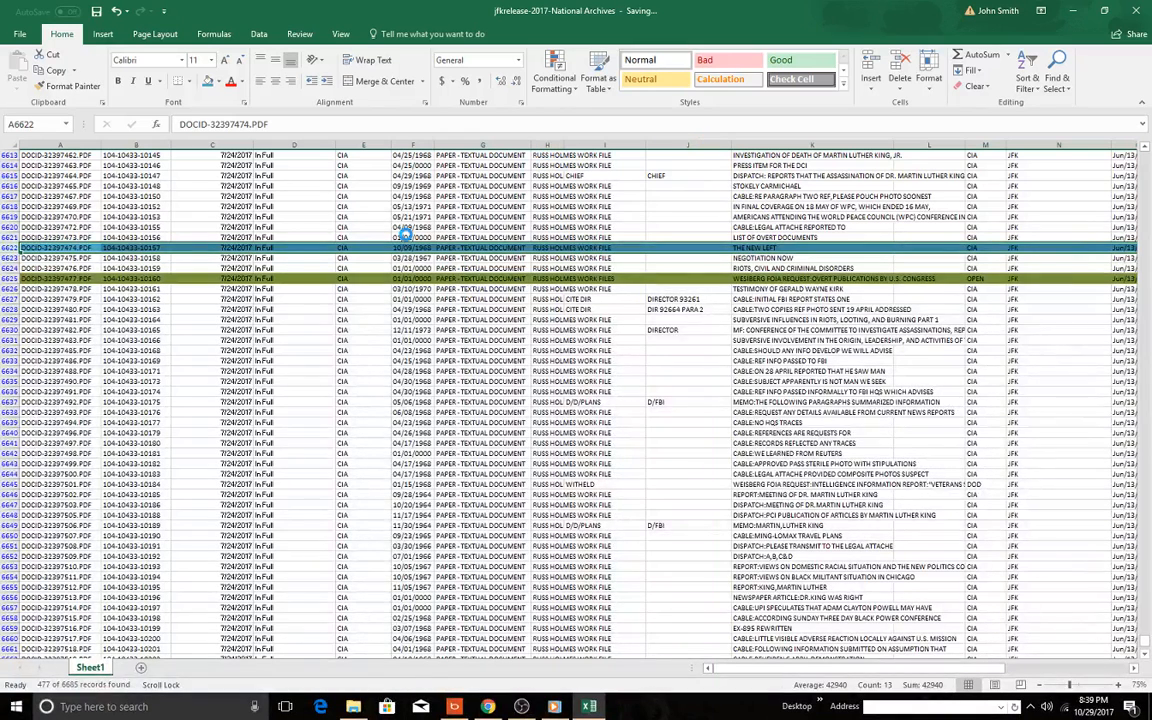
# Follow the A6622 hyperlink to read docid-32397474.pdf, 'The New Left', in Chrome
pyautogui.click(60, 252)
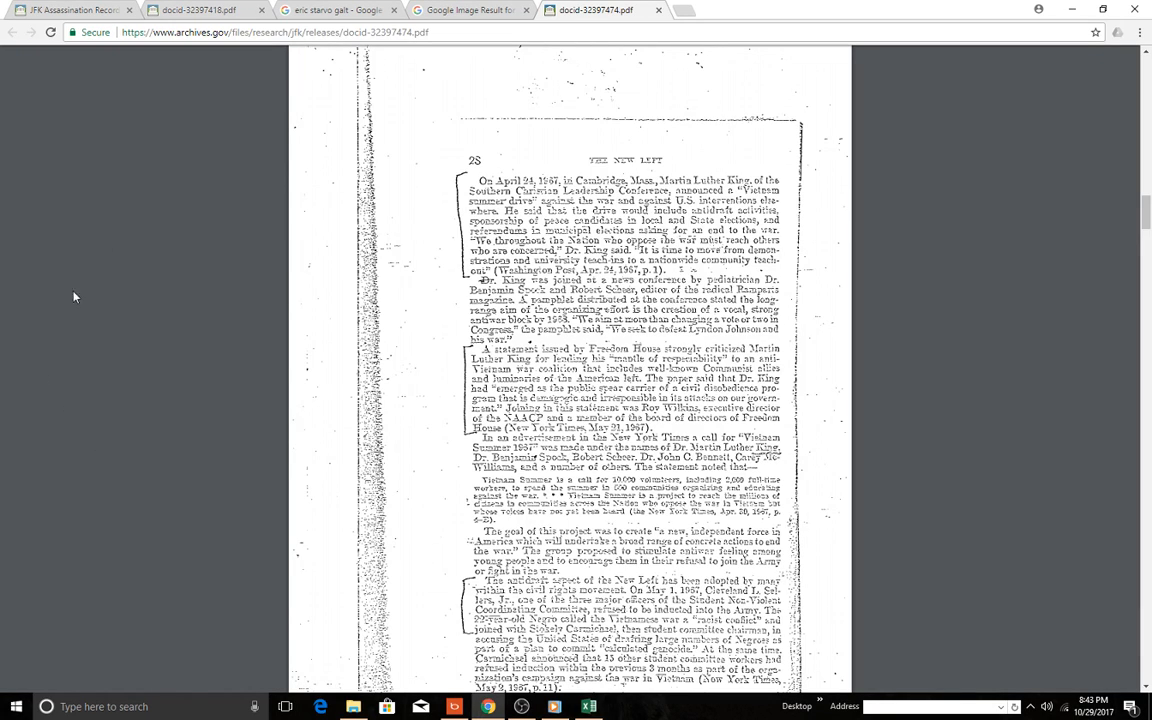
# Shade row 6622, the 'The New Left' record, dark red as reviewed and save the workbook with Ctrl+S
pyautogui.click(578, 708)
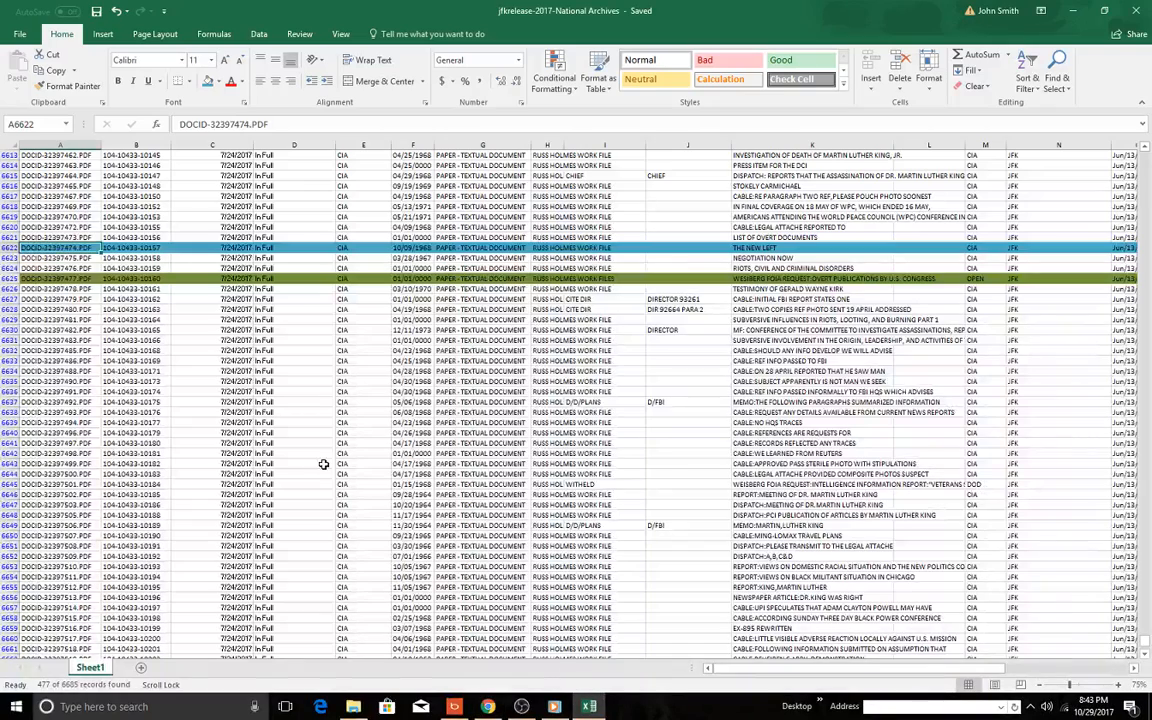
pyautogui.click(12, 247)
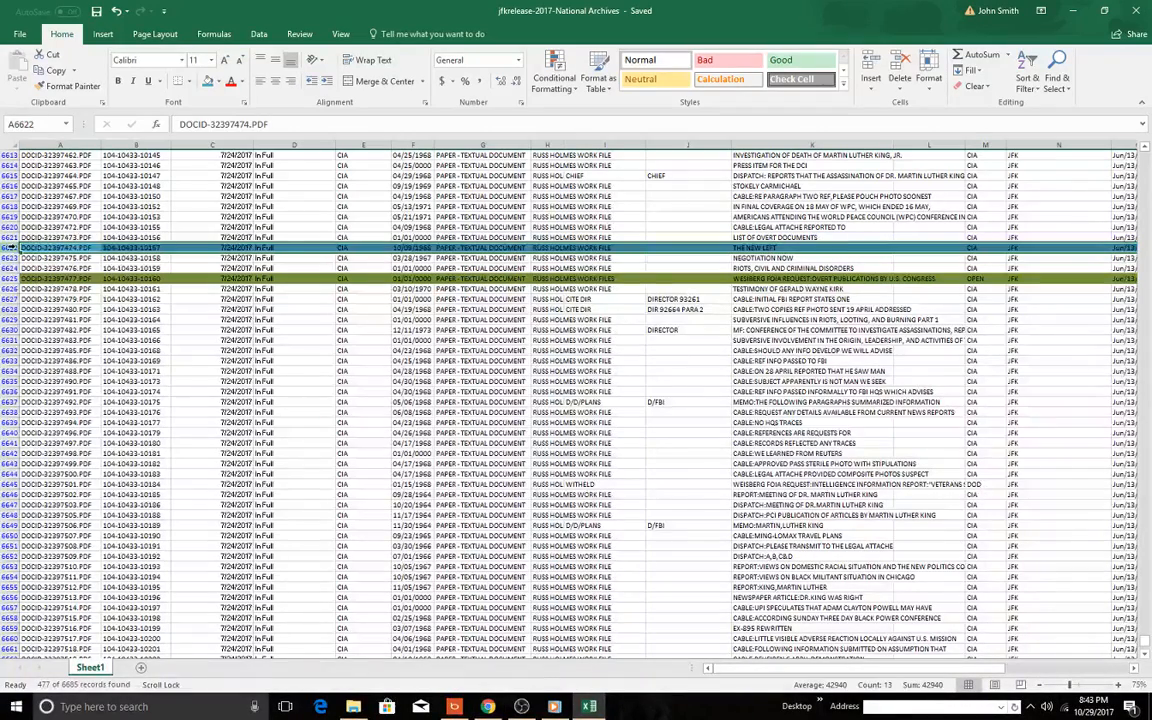
pyautogui.click(218, 80)
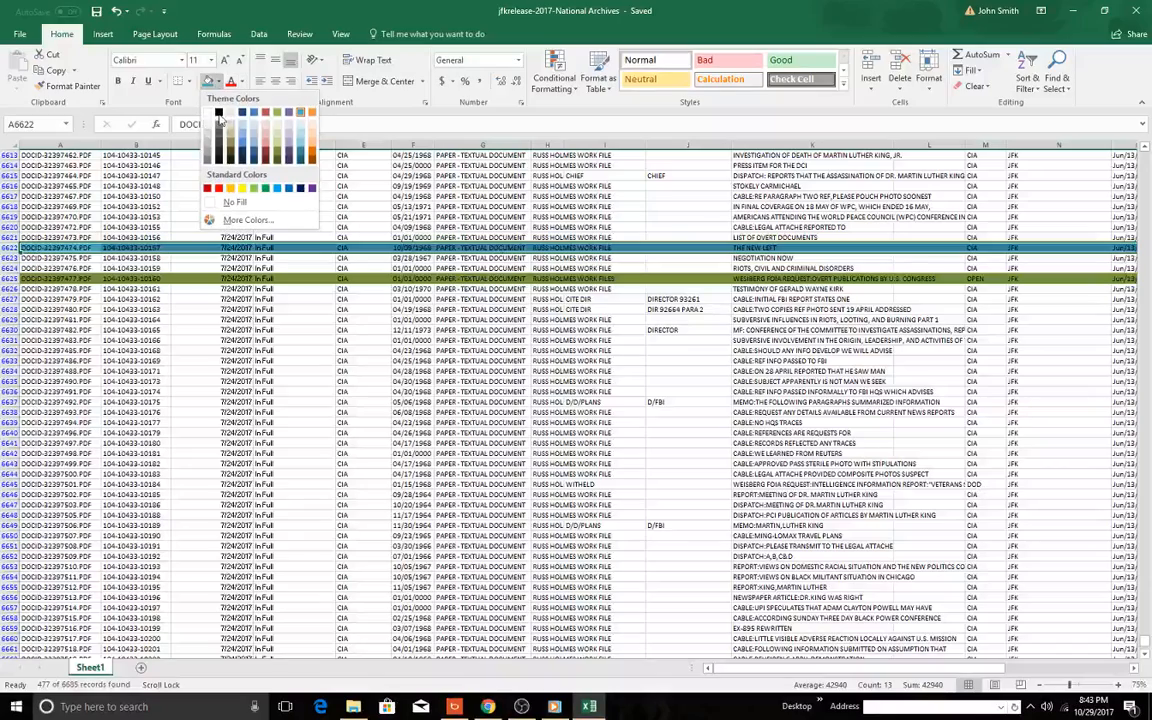
pyautogui.click(266, 153)
pyautogui.click(300, 360)
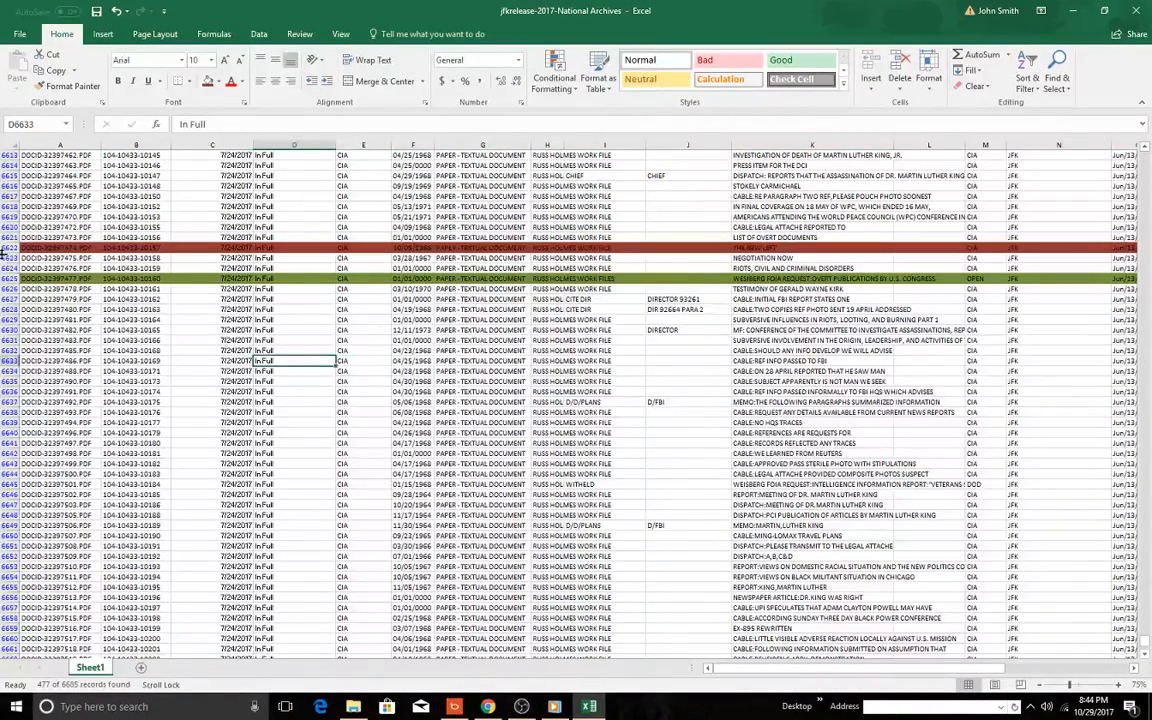
pyautogui.hotkey('ctrl', 's')
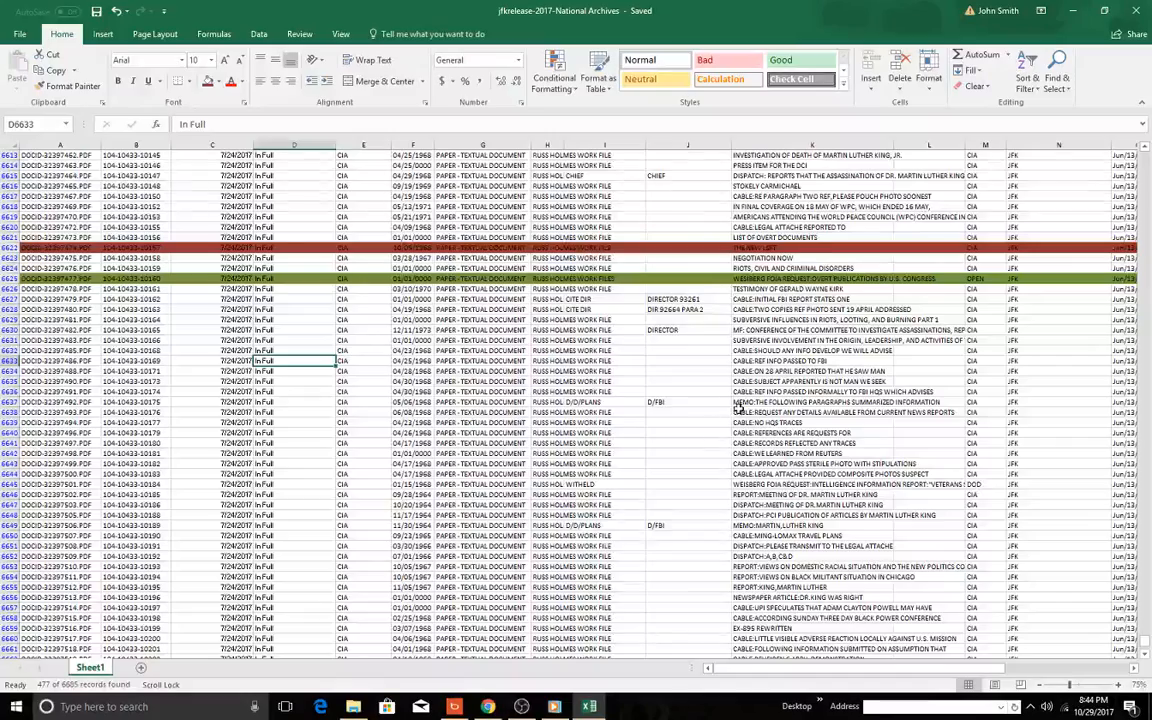
pyautogui.scroll(-2, 740, 408)
pyautogui.scroll(-1, 740, 408)
pyautogui.scroll(-1, 740, 408)
pyautogui.scroll(-2, 740, 408)
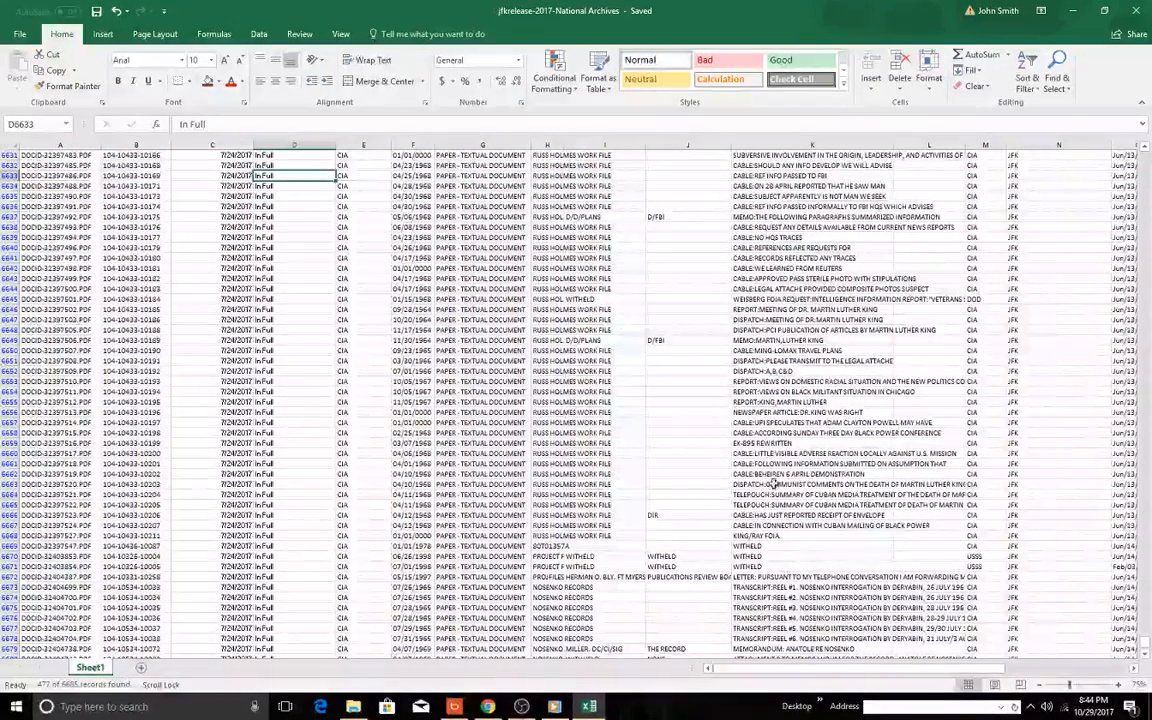
pyautogui.scroll(-1, 796, 544)
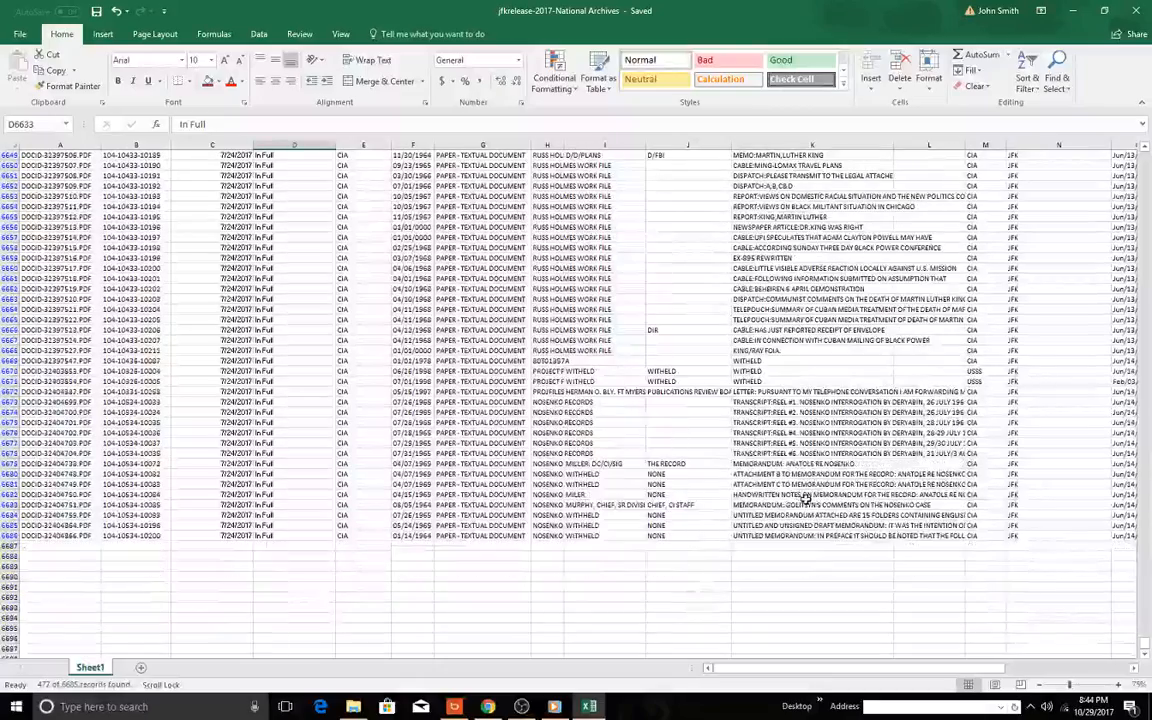
pyautogui.scroll(-1, 805, 499)
pyautogui.scroll(2, 805, 499)
pyautogui.scroll(2, 805, 499)
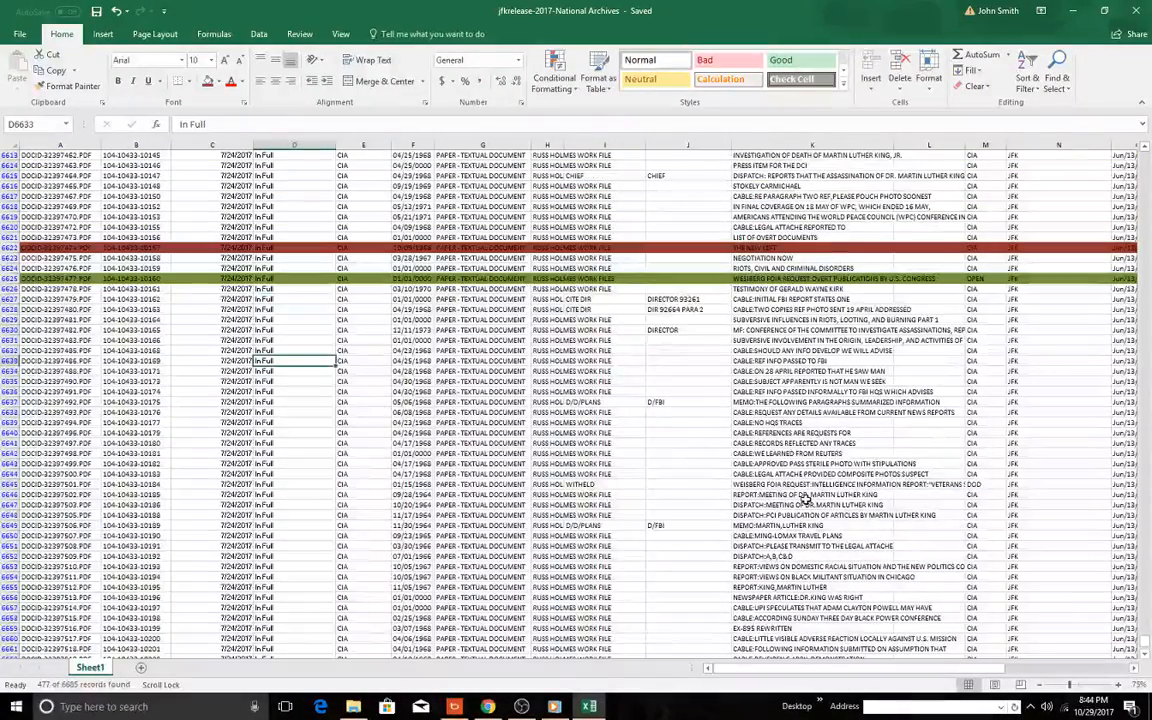
pyautogui.scroll(2, 805, 499)
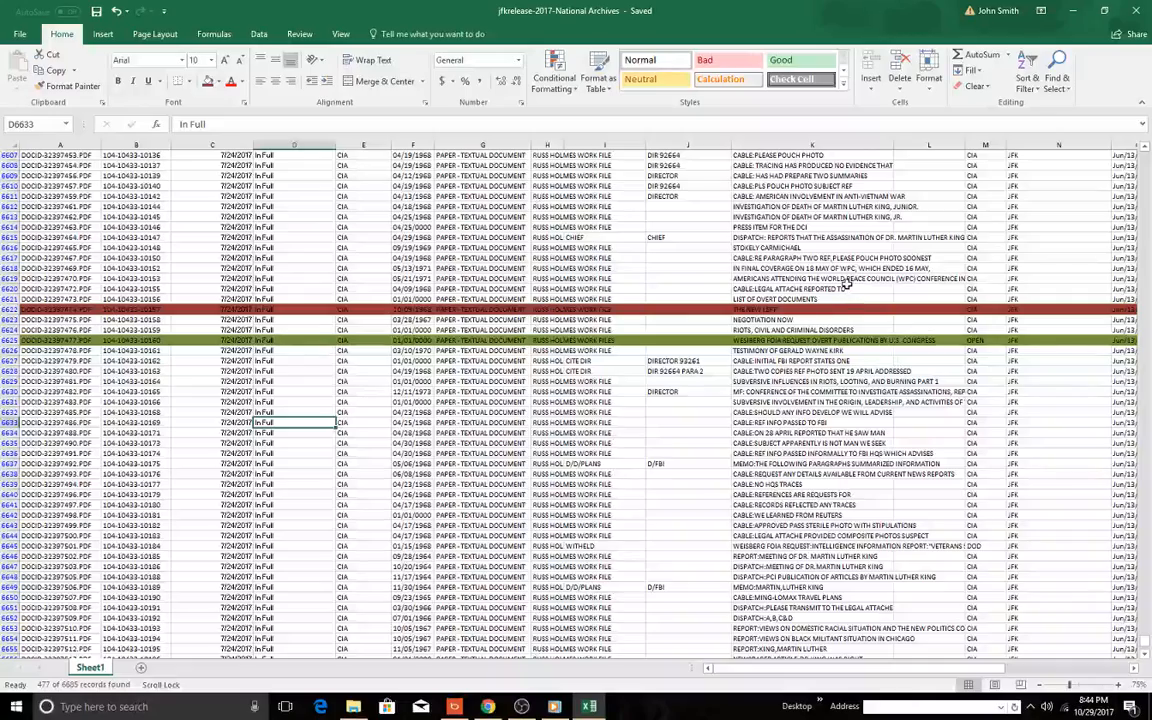
pyautogui.scroll(2, 848, 283)
pyautogui.scroll(2, 840, 270)
pyautogui.scroll(2, 835, 260)
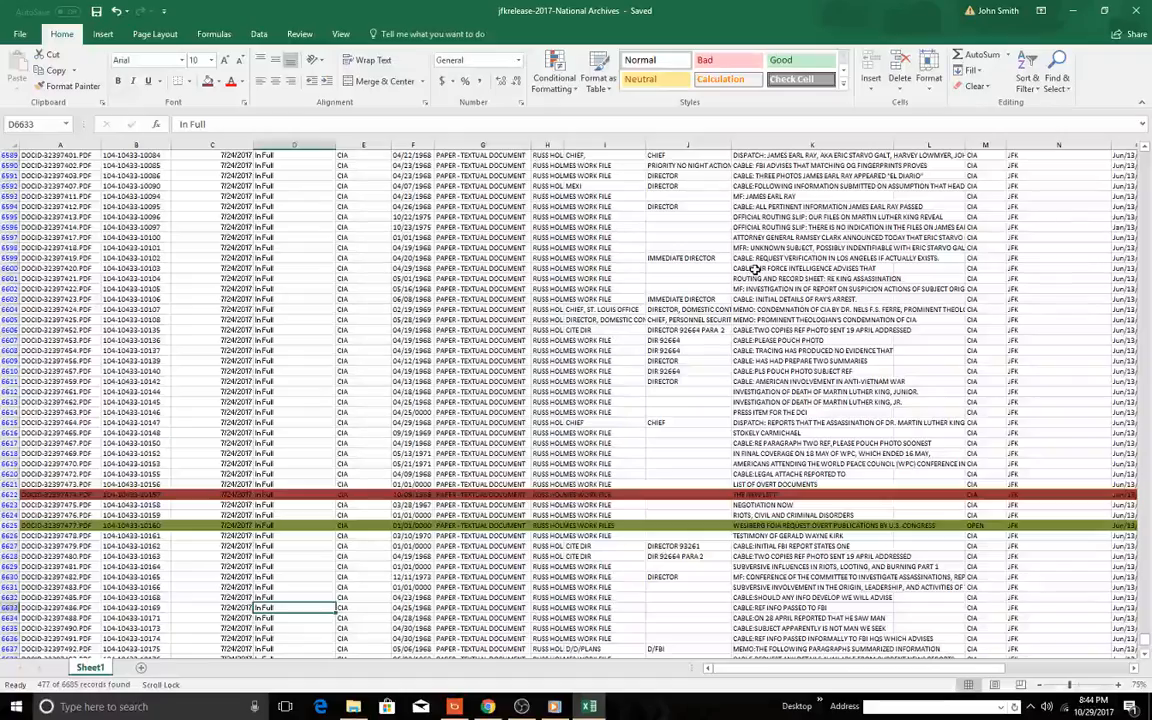
pyautogui.scroll(2, 755, 270)
pyautogui.scroll(1, 755, 270)
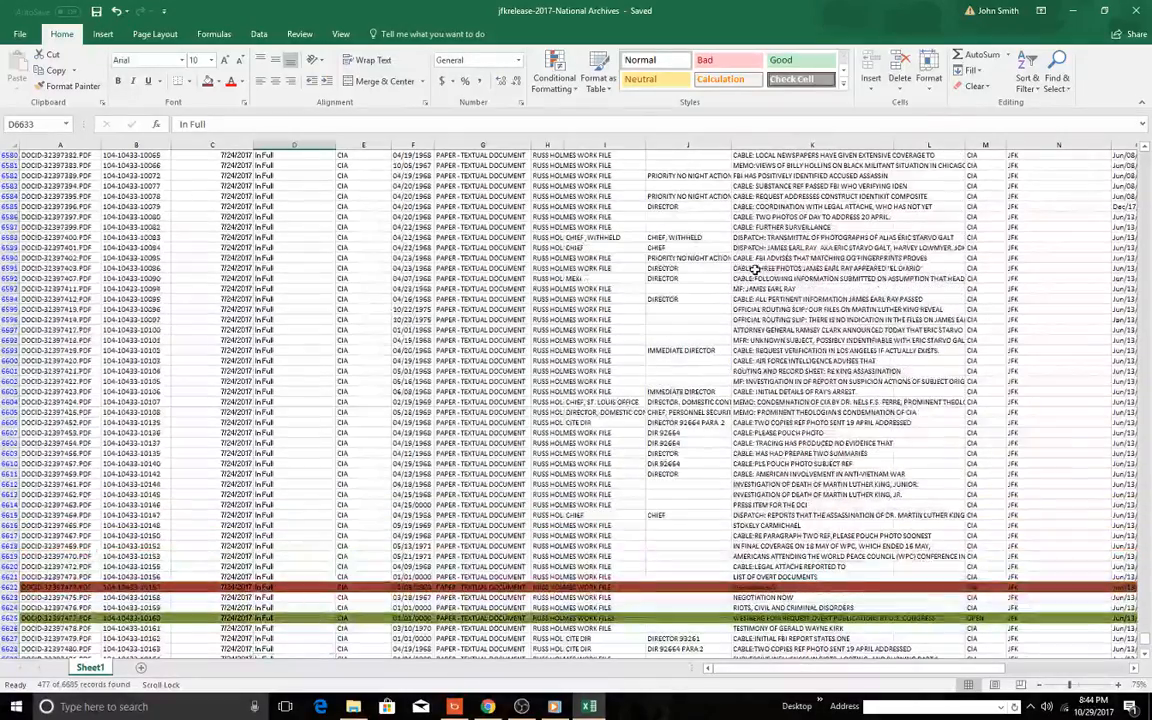
pyautogui.scroll(3, 755, 270)
pyautogui.scroll(3, 755, 270)
pyautogui.scroll(2, 755, 270)
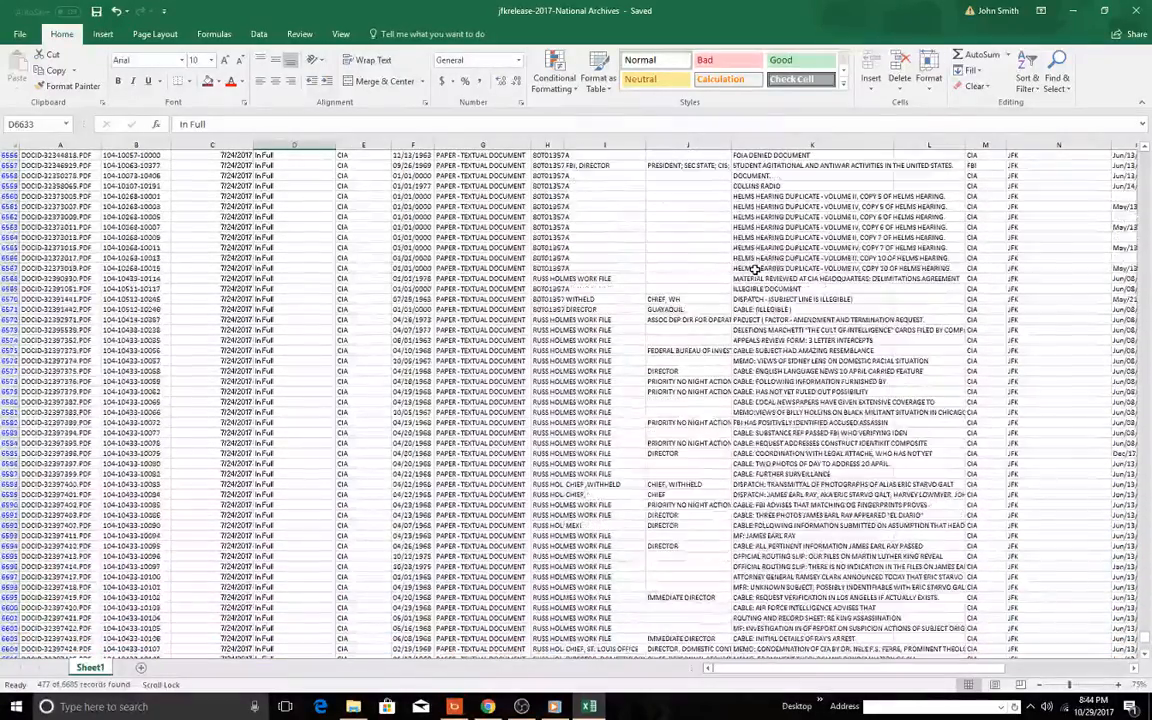
pyautogui.scroll(3, 755, 270)
pyautogui.scroll(3, 755, 270)
pyautogui.scroll(3, 755, 270)
pyautogui.scroll(2, 755, 270)
pyautogui.scroll(3, 755, 270)
pyautogui.scroll(3, 755, 270)
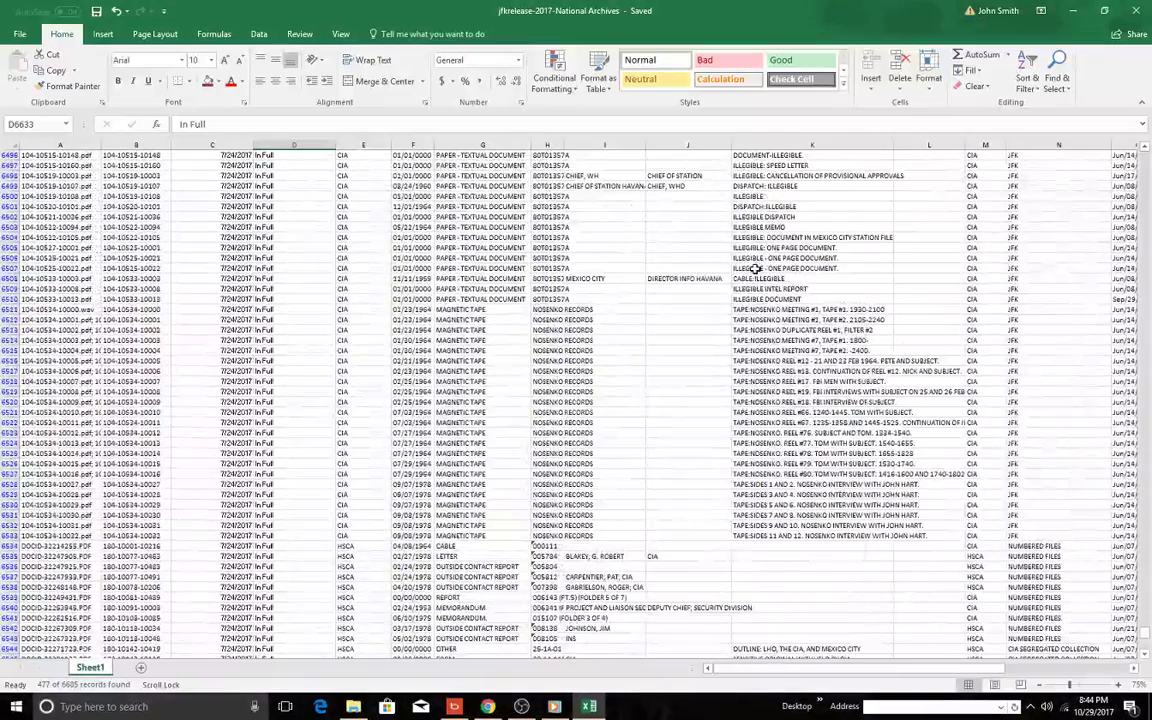
pyautogui.click(772, 340)
pyautogui.scroll(2, 772, 320)
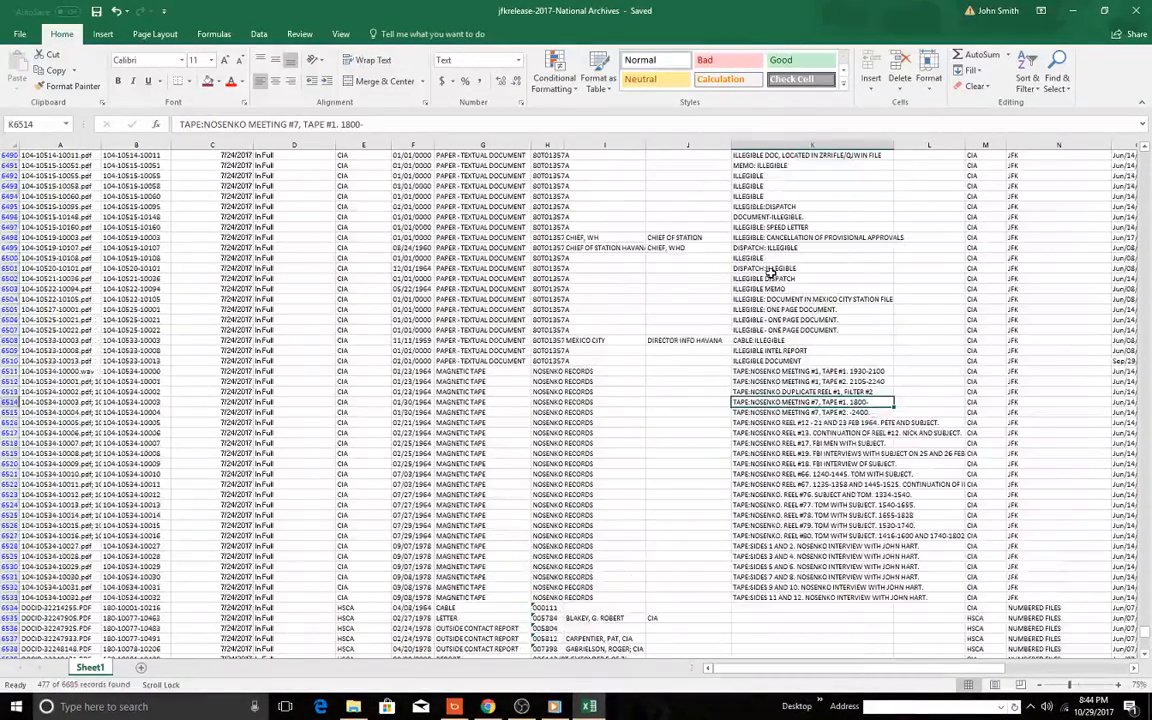
pyautogui.scroll(2, 770, 227)
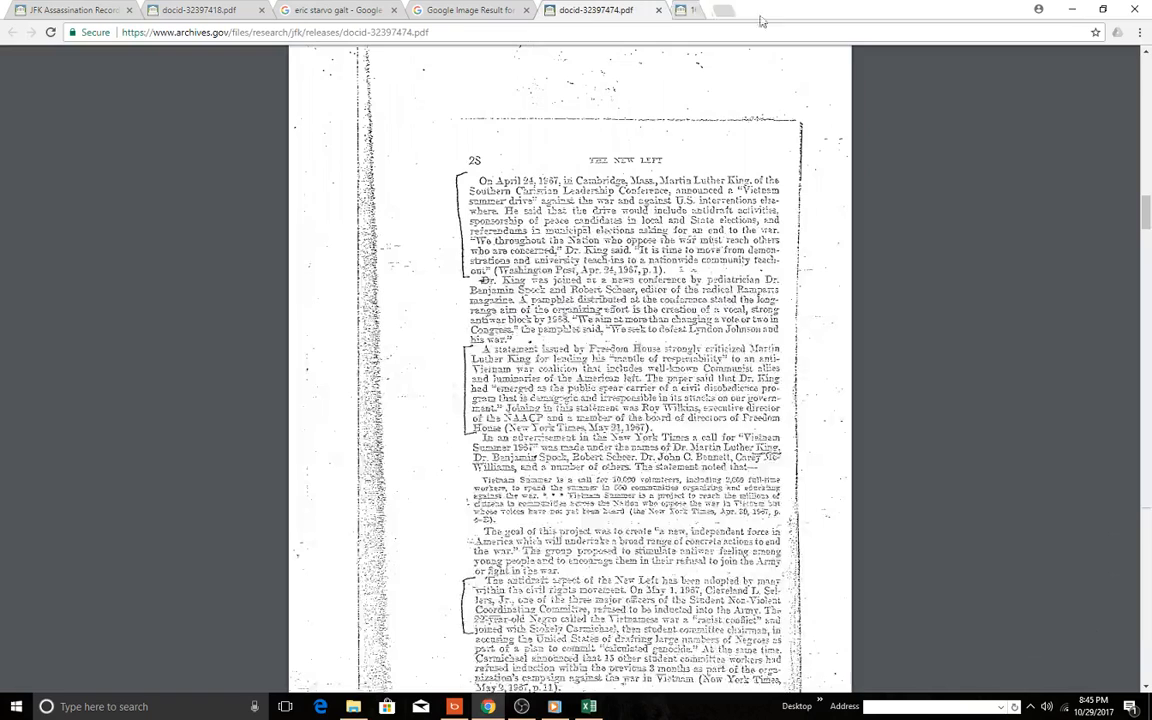
pyautogui.click(75, 10)
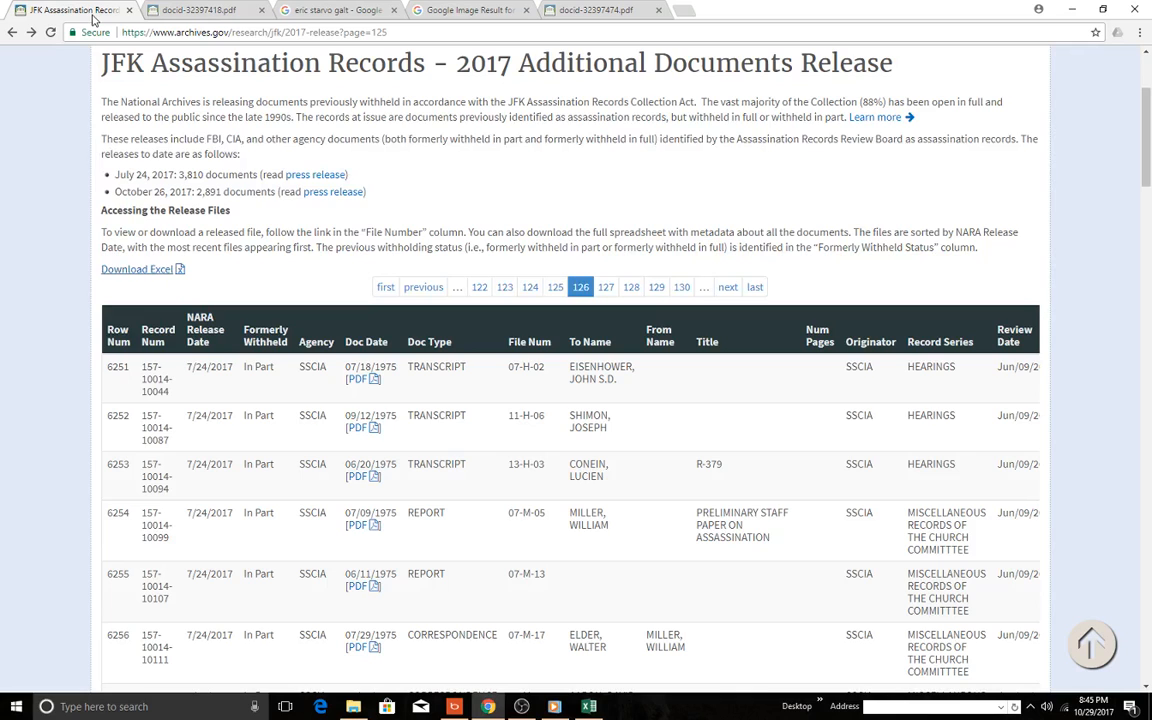
# Switch back to the records spreadsheet and scroll up to the In Full list header and LBJ memorandum row
pyautogui.click(589, 706)
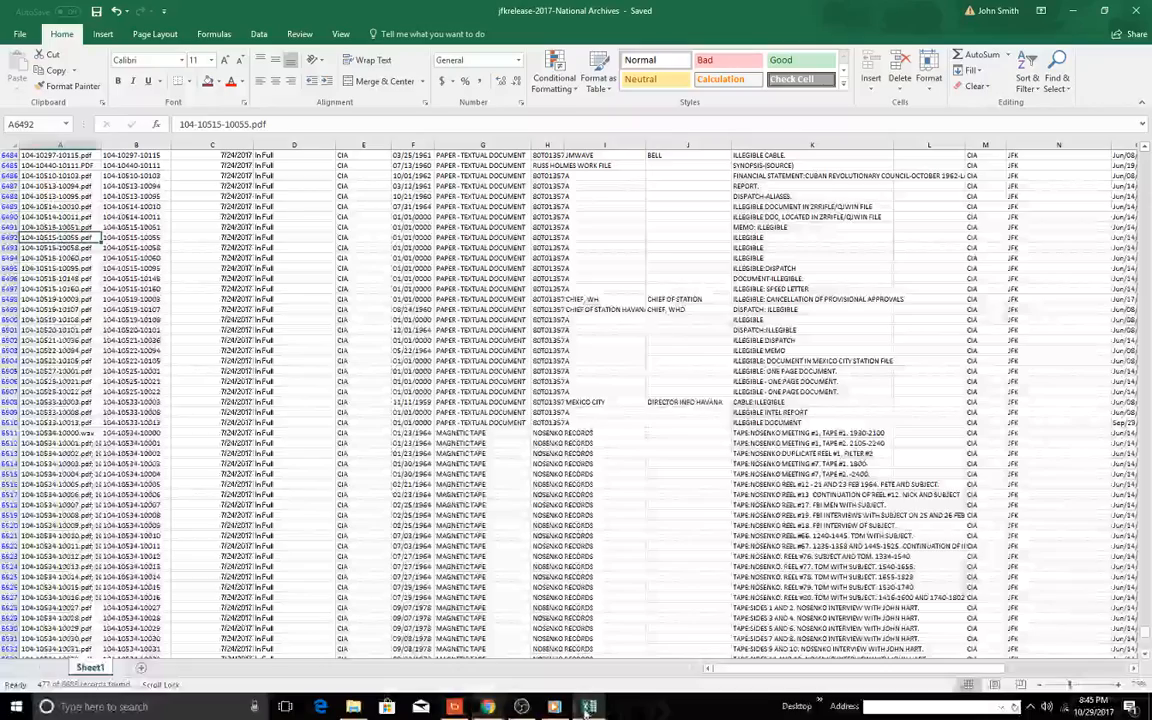
pyautogui.scroll(3, 495, 371)
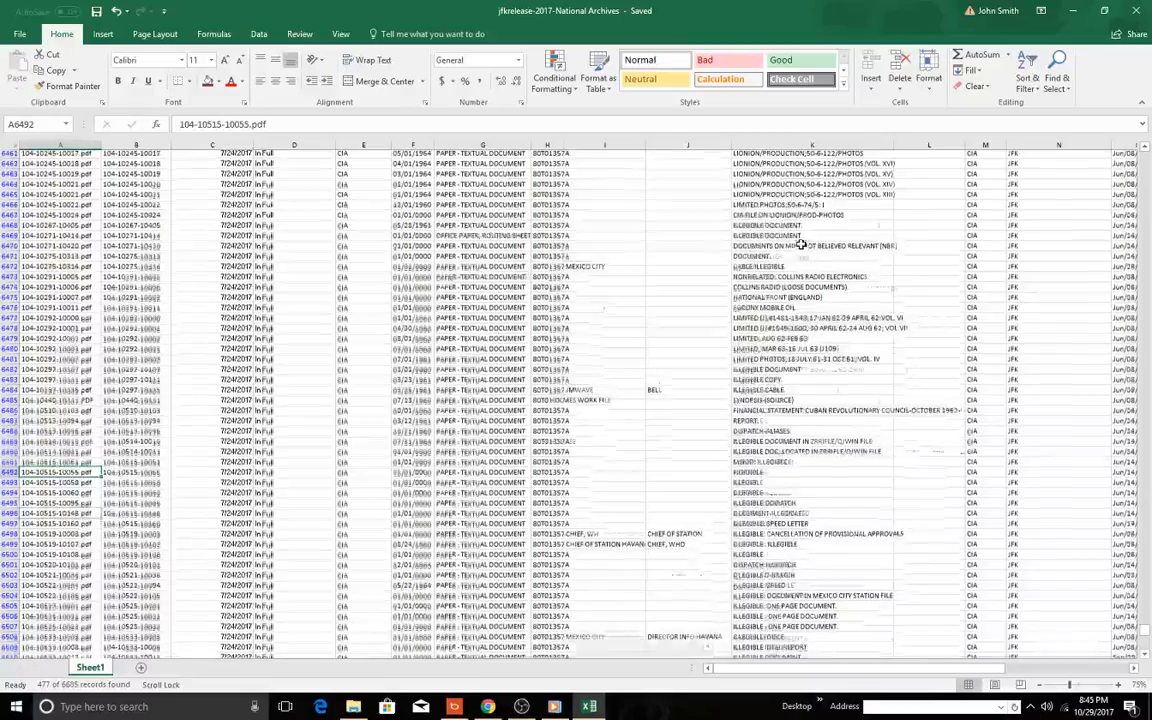
pyautogui.scroll(2, 800, 250)
pyautogui.scroll(2, 795, 300)
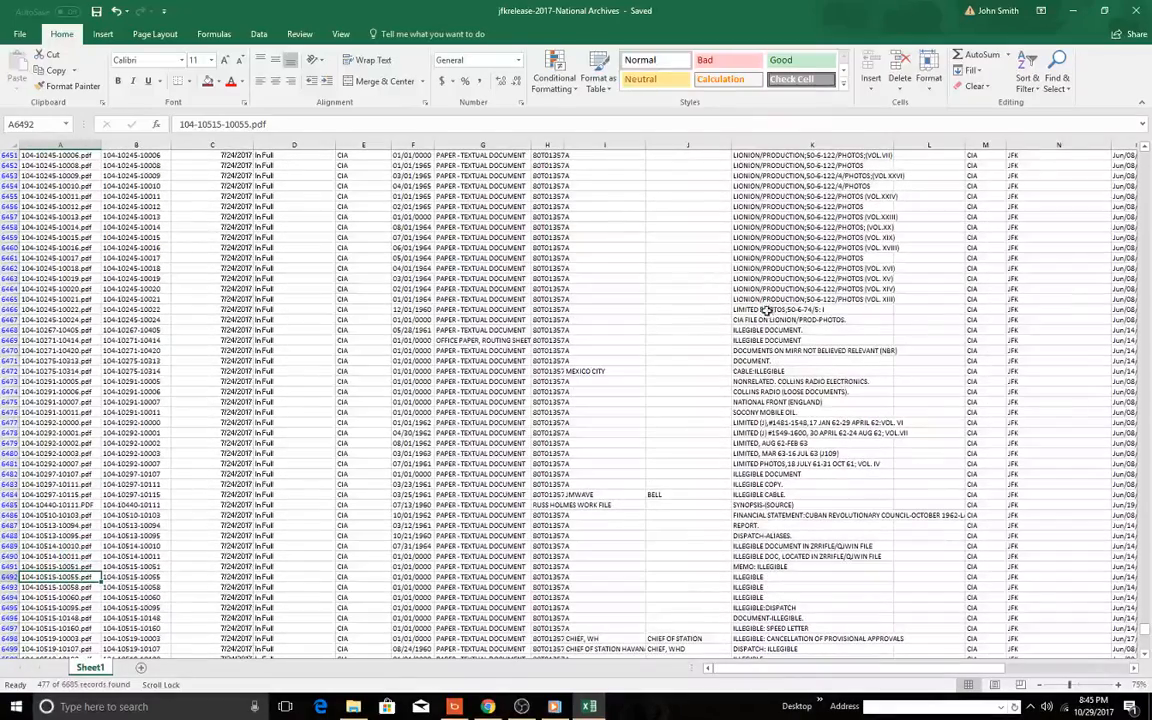
pyautogui.scroll(3, 745, 302)
pyautogui.scroll(4, 745, 302)
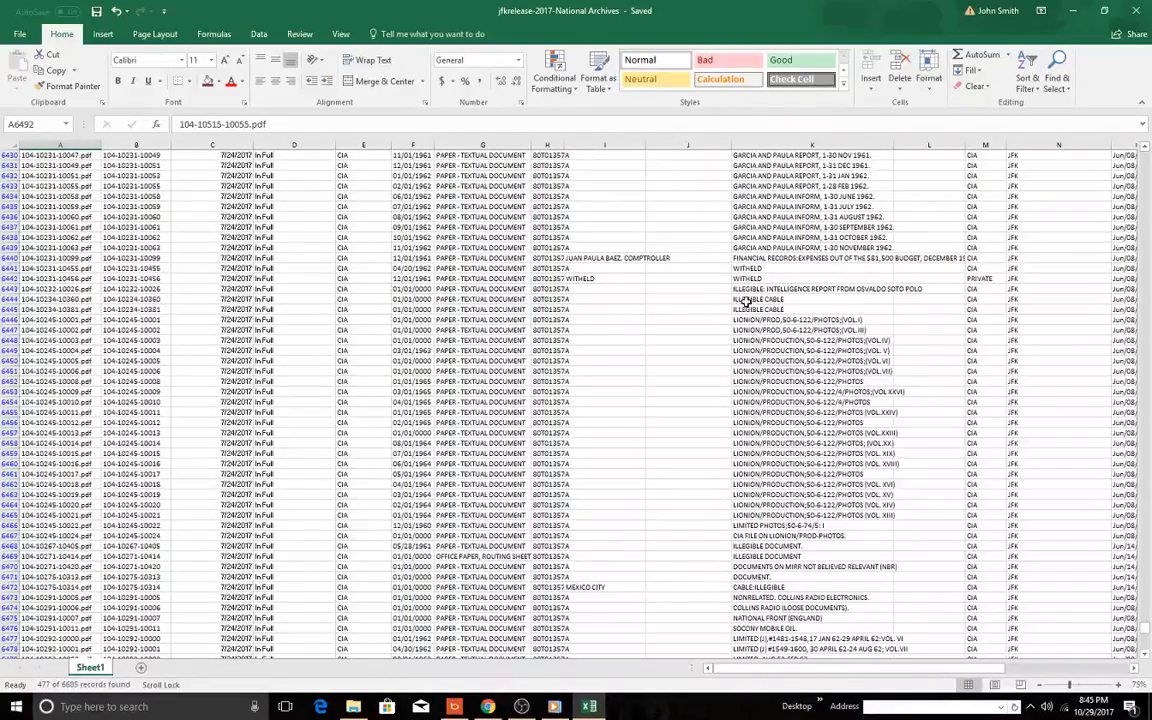
pyautogui.scroll(3, 720, 280)
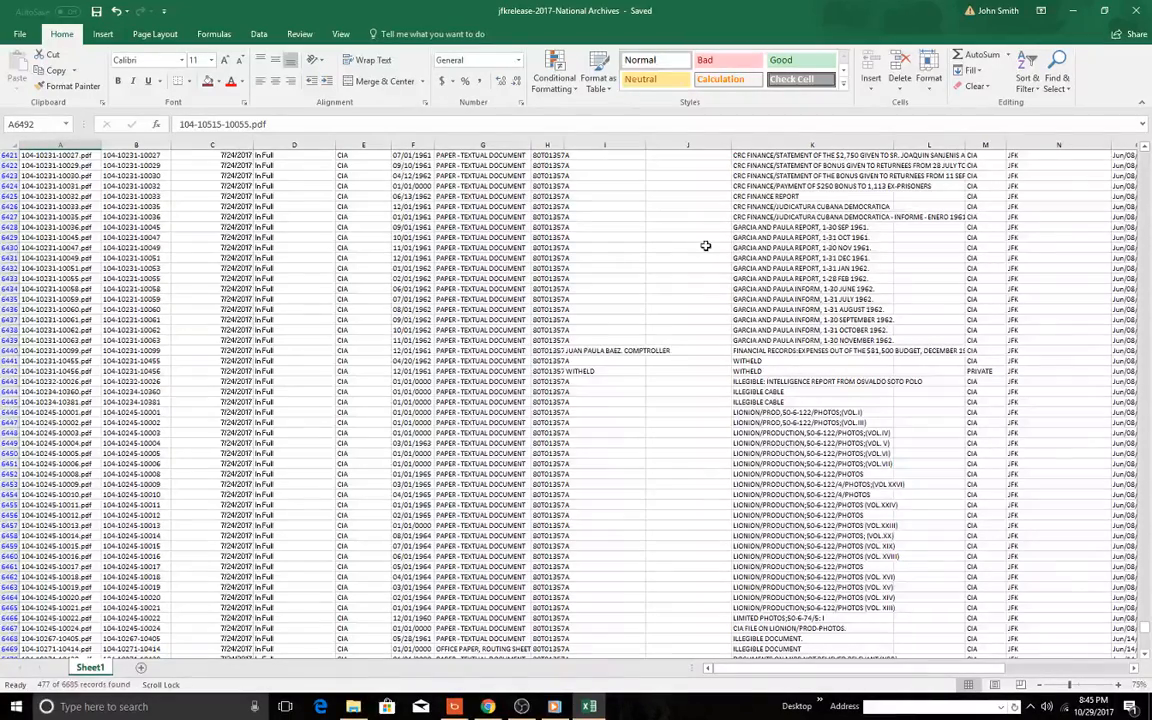
pyautogui.scroll(3, 520, 290)
pyautogui.scroll(4, 550, 310)
pyautogui.scroll(3, 565, 325)
pyautogui.scroll(3, 565, 325)
pyautogui.scroll(4, 565, 325)
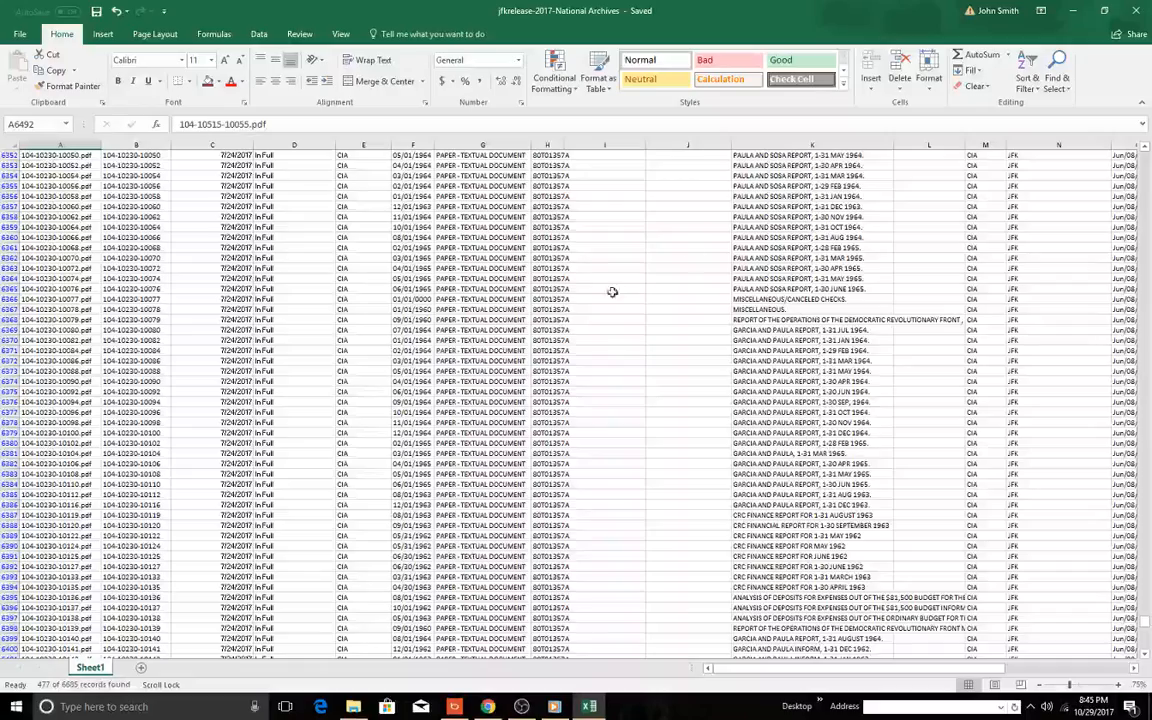
pyautogui.scroll(3, 700, 210)
pyautogui.scroll(5, 790, 200)
pyautogui.scroll(4, 790, 200)
pyautogui.scroll(5, 785, 203)
pyautogui.scroll(4, 783, 205)
pyautogui.scroll(5, 783, 205)
pyautogui.scroll(5, 783, 205)
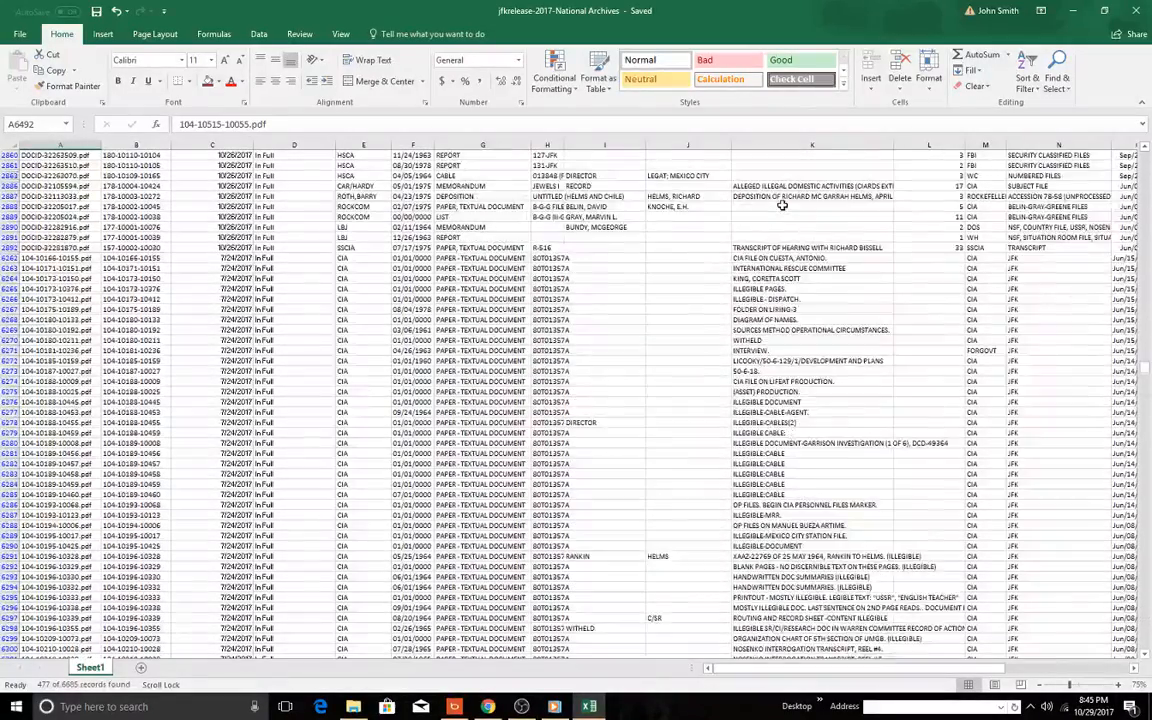
pyautogui.scroll(5, 783, 205)
pyautogui.scroll(5, 783, 205)
pyautogui.scroll(5, 783, 205)
pyautogui.scroll(5, 783, 205)
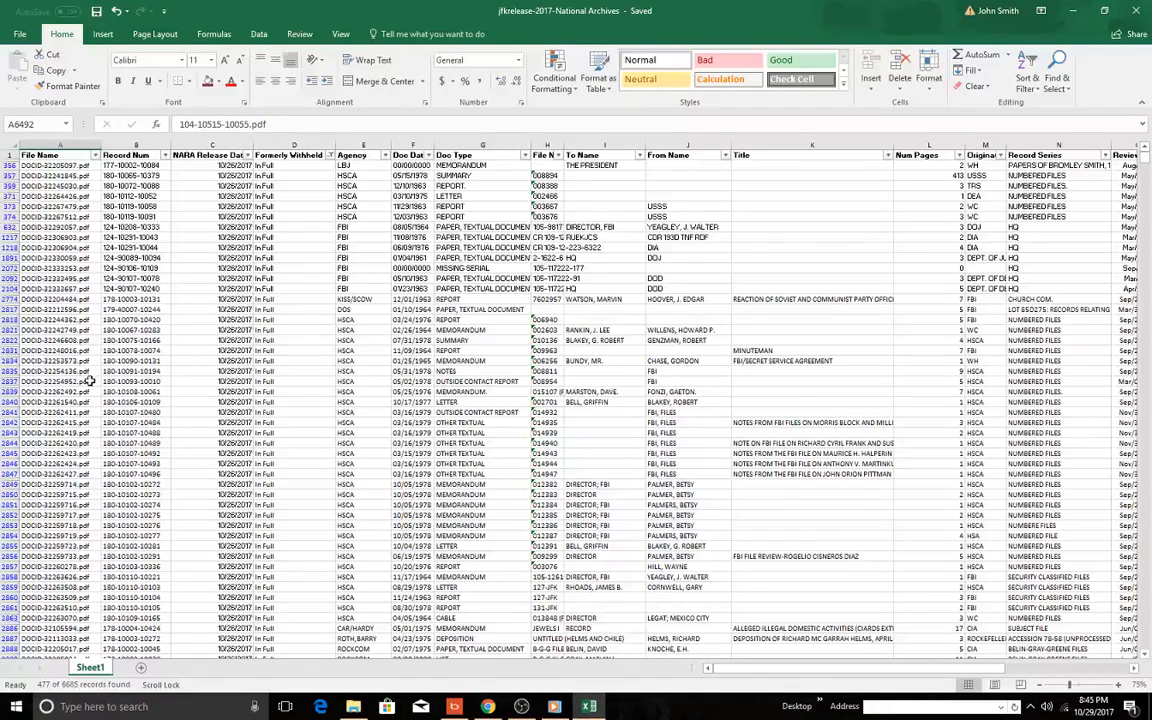
# Fill the FBI/SECRET SERVICE AGREEMENT row dark green and follow the DOCID-32261540.pdf link
pyautogui.click(9, 360)
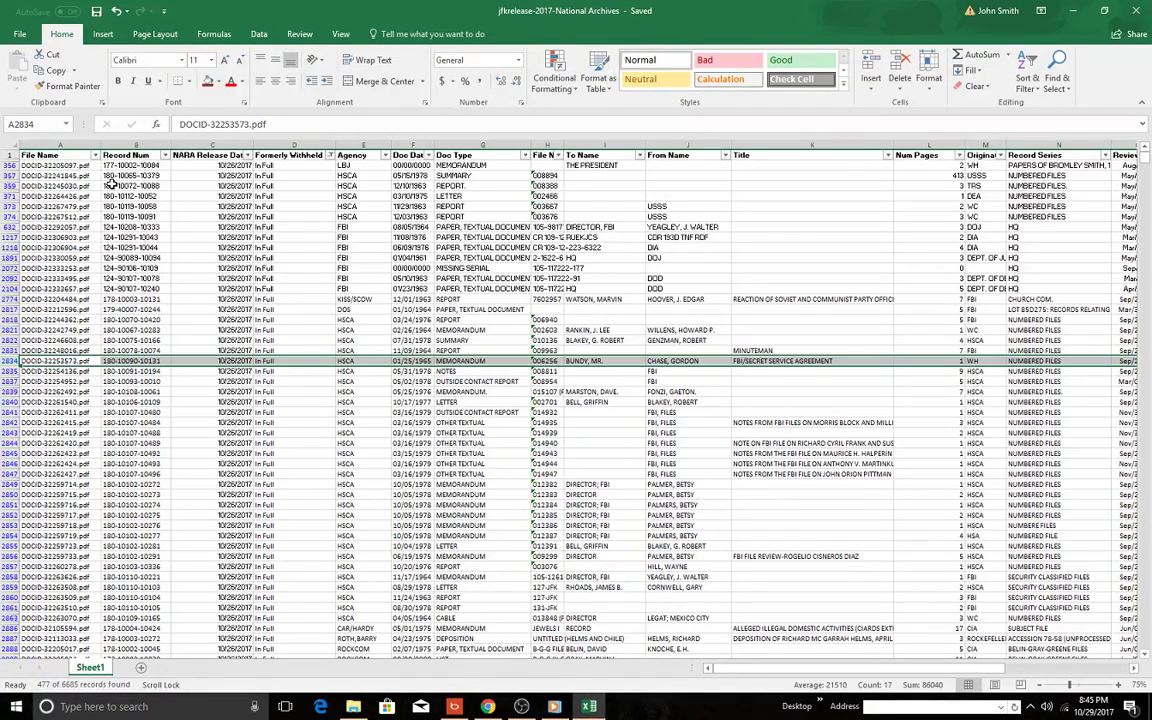
pyautogui.click(208, 80)
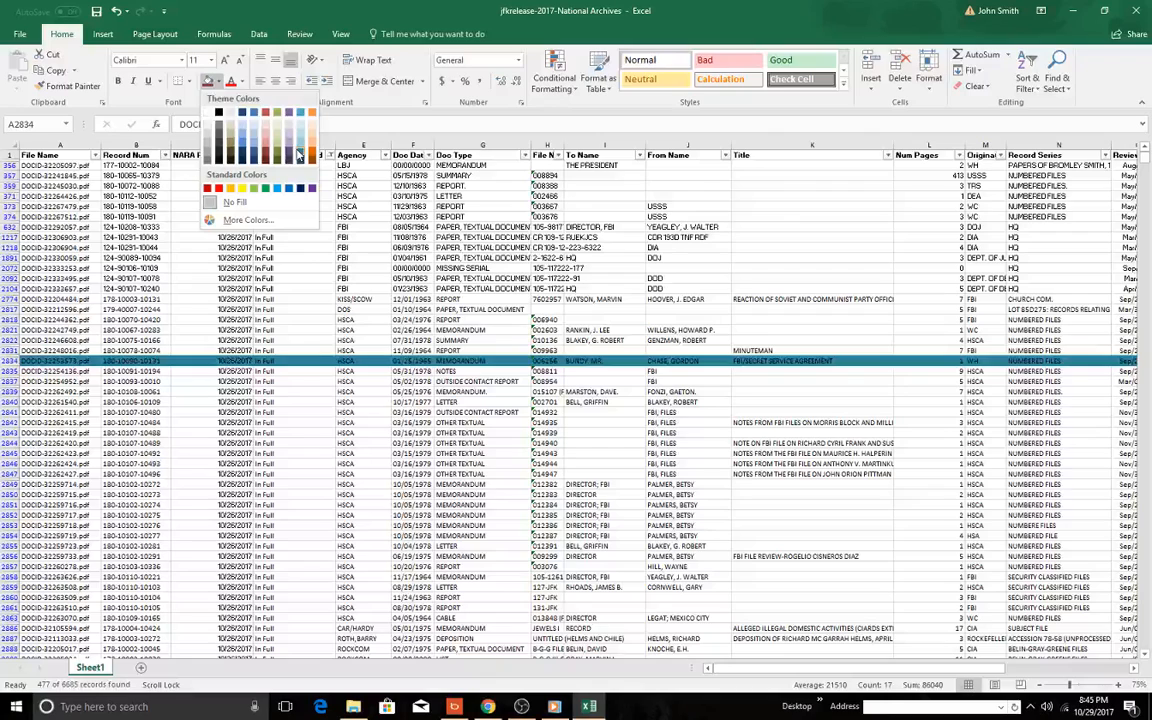
pyautogui.click(278, 165)
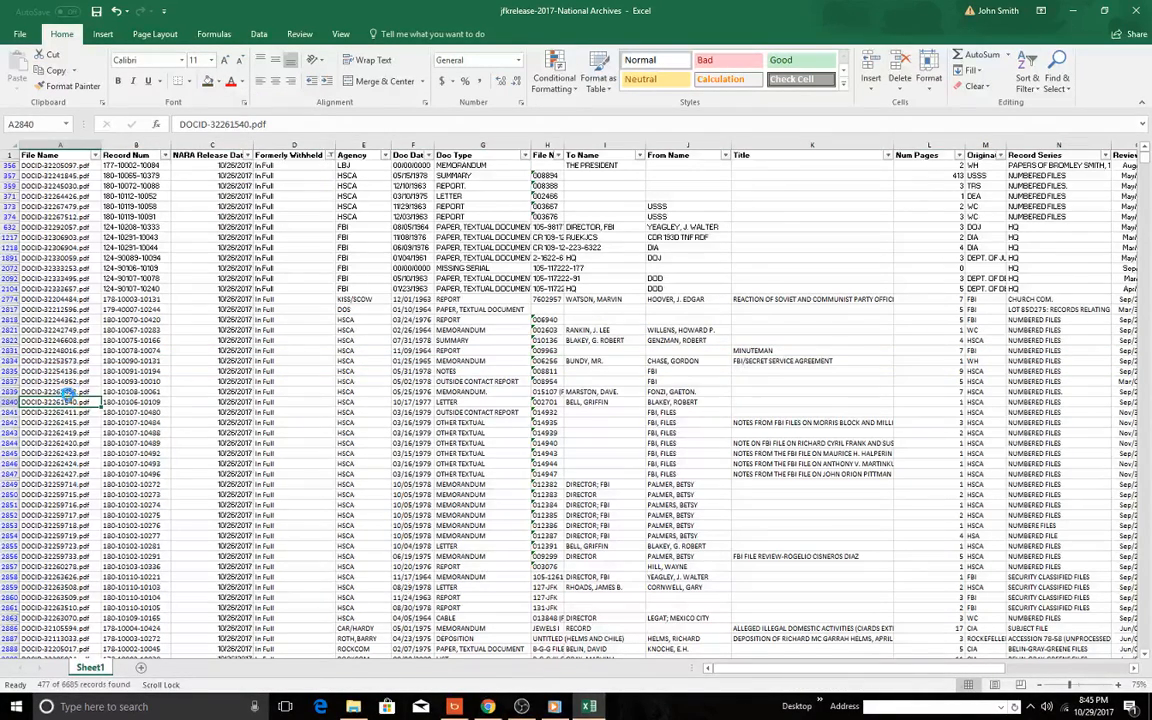
pyautogui.click(55, 391)
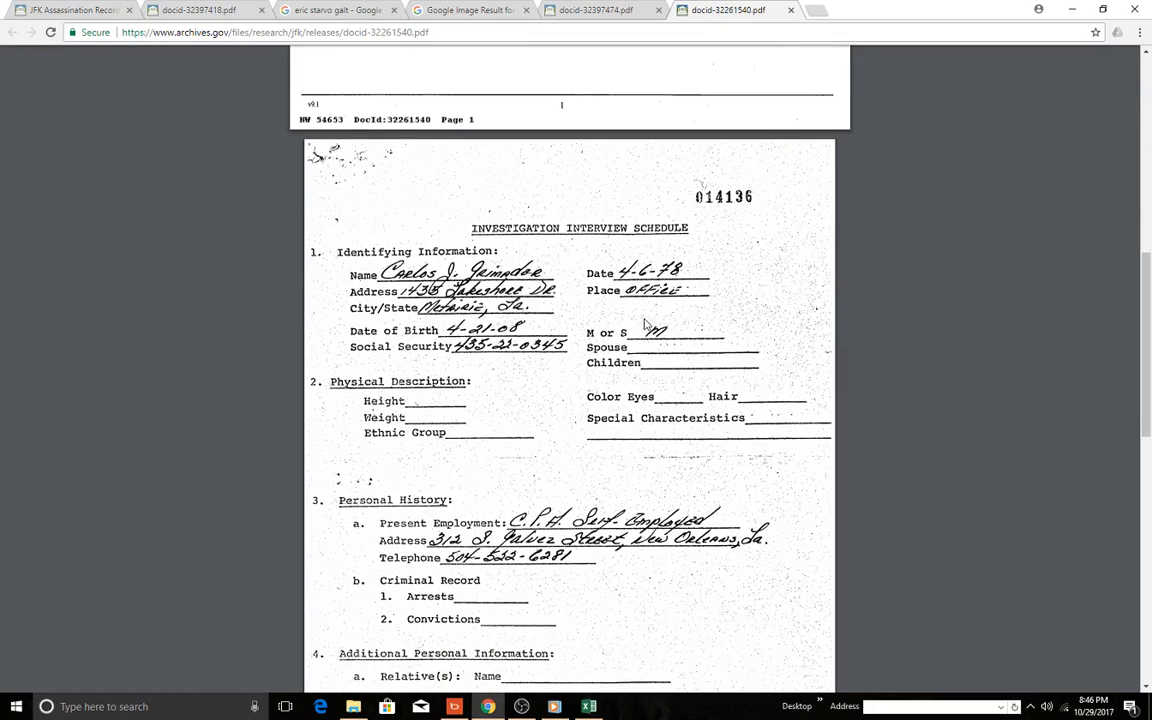
pyautogui.scroll(-2, 644, 323)
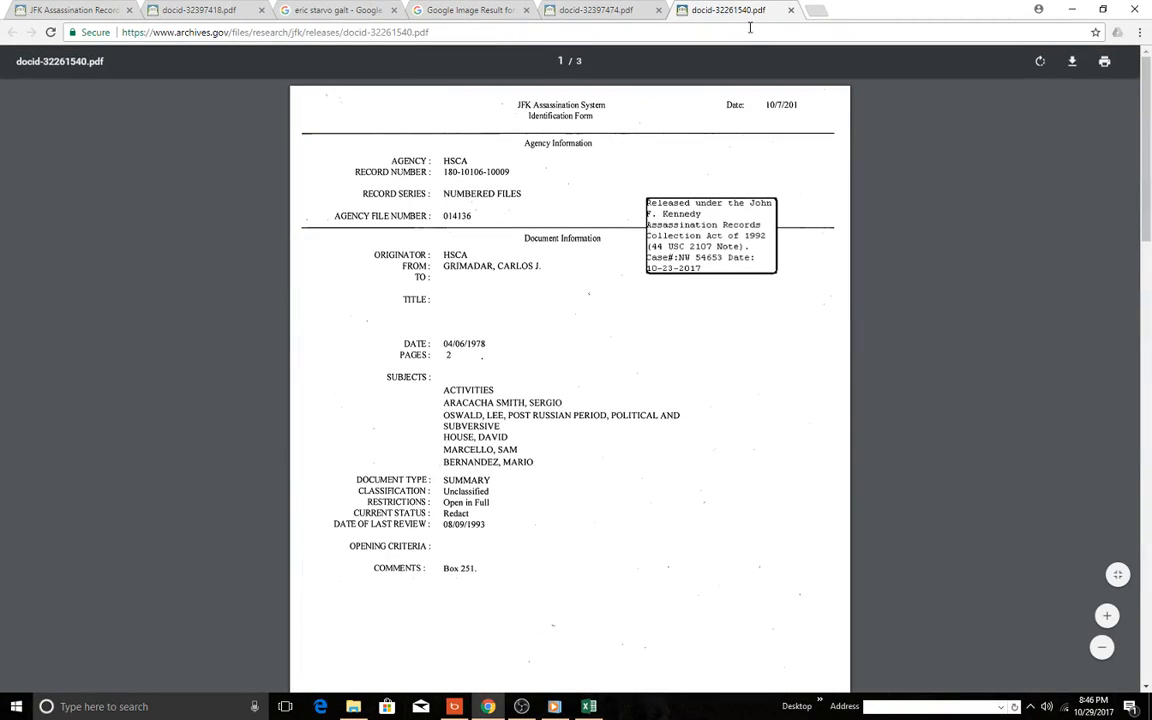
pyautogui.scroll(-2, 522, 409)
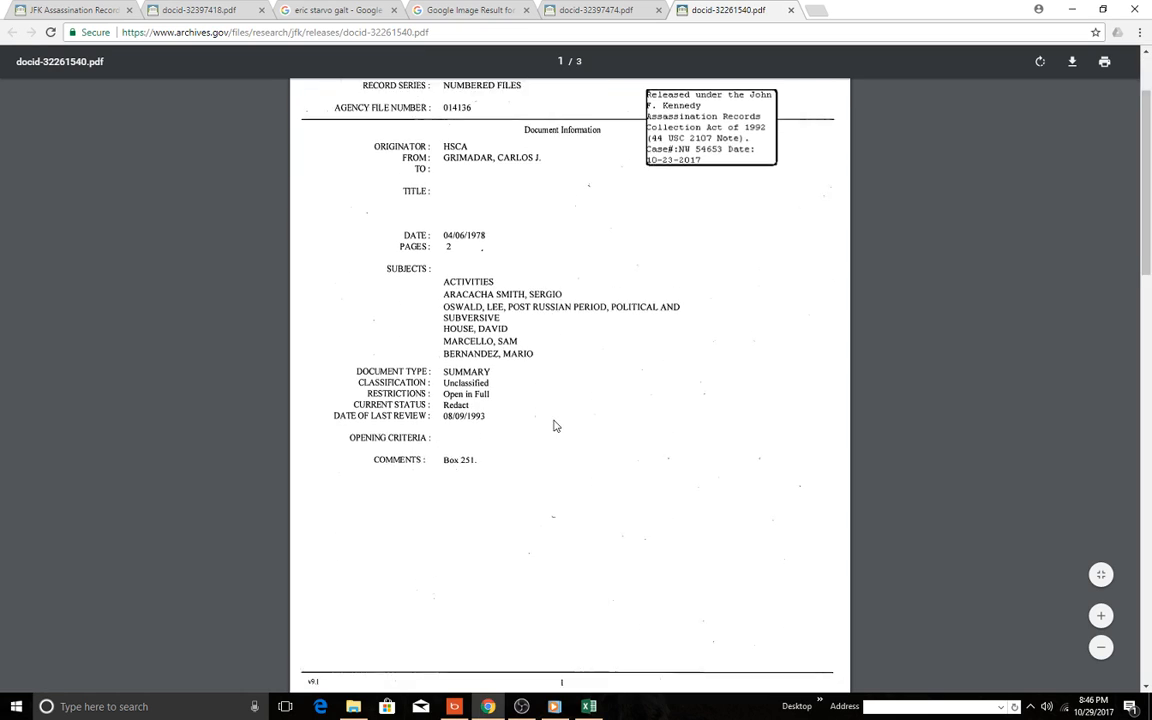
pyautogui.scroll(2, 560, 250)
# Close the finished Grimador interview record docid-32261540.pdf, leaving 'The New Left' article showing
pyautogui.click(792, 10)
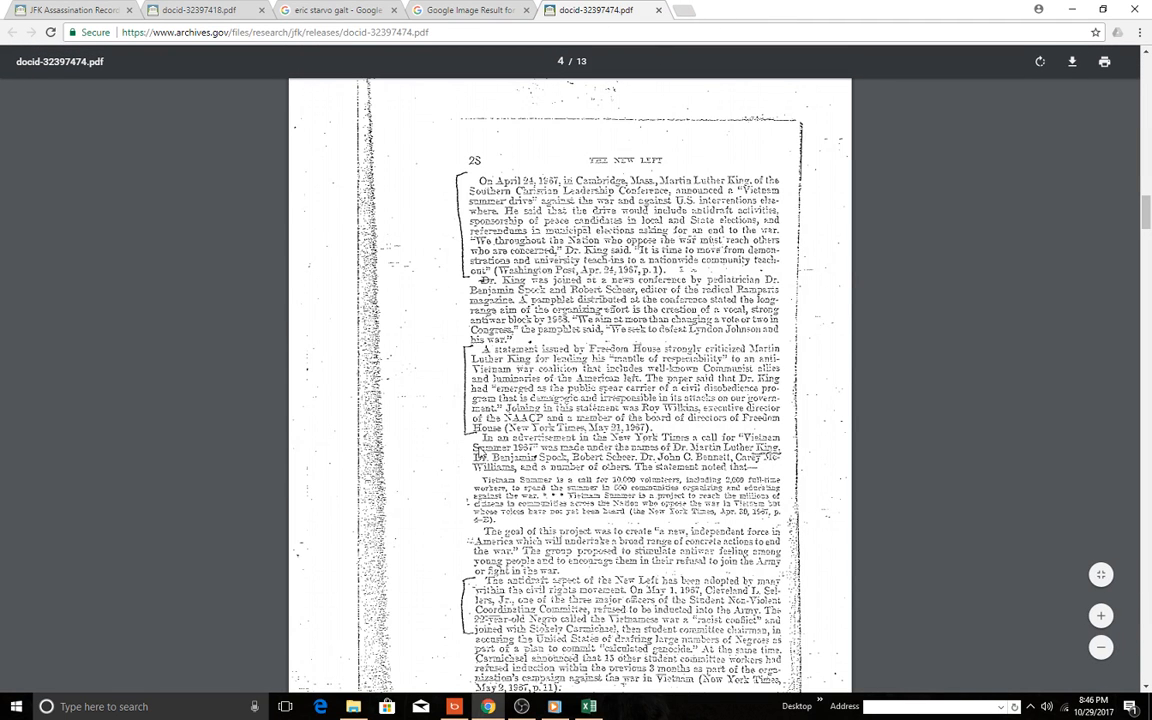
# Close the New Left article, show docid-32397418.pdf, and return to the JFK records spreadsheet
pyautogui.click(658, 10)
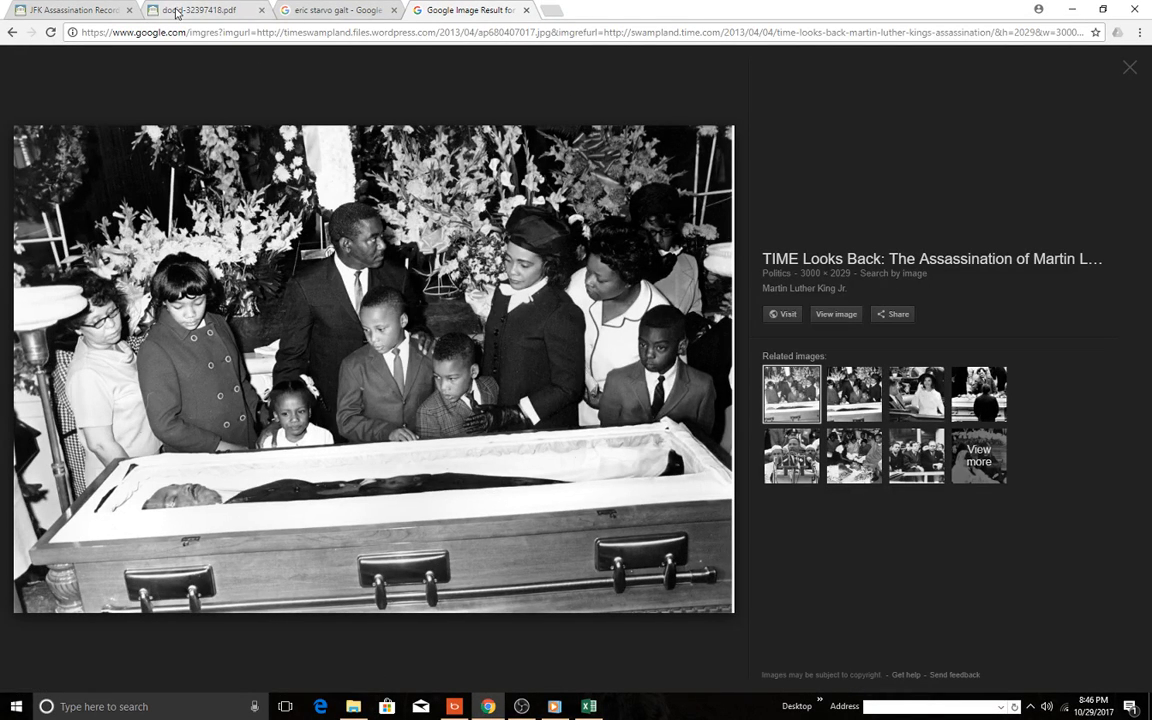
pyautogui.click(190, 10)
pyautogui.click(590, 705)
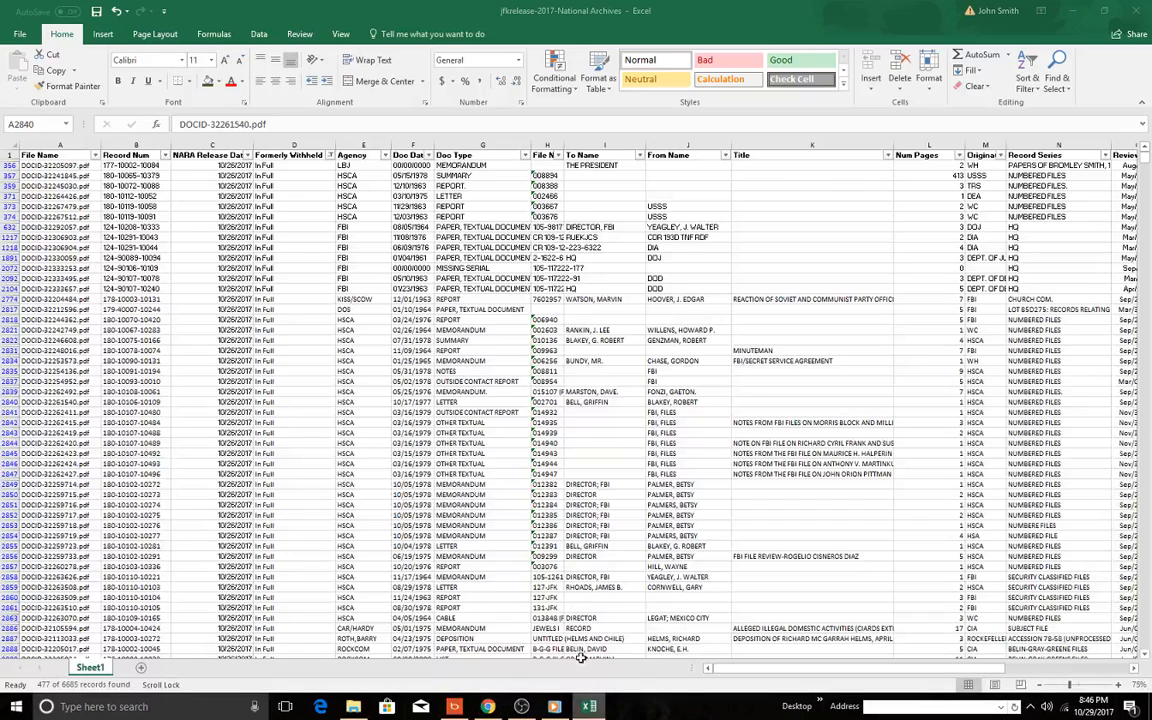